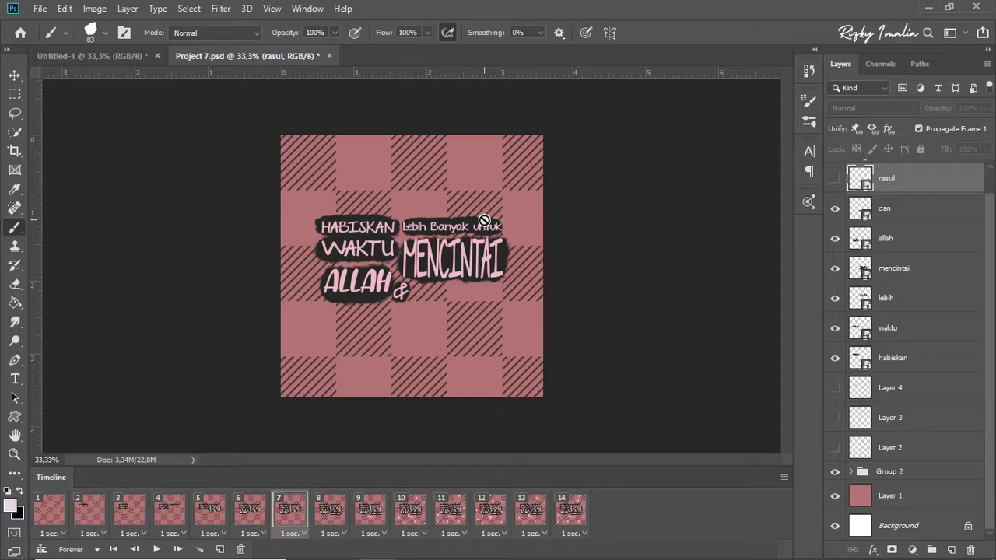
- Preview the finished frame animation in Project 7.psd from its first frame
click(50, 512)
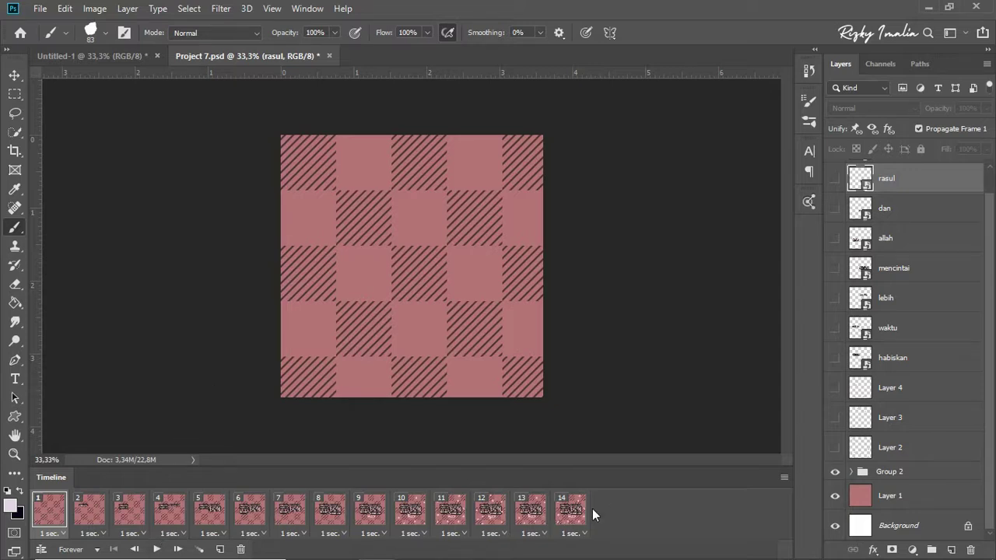
click(159, 549)
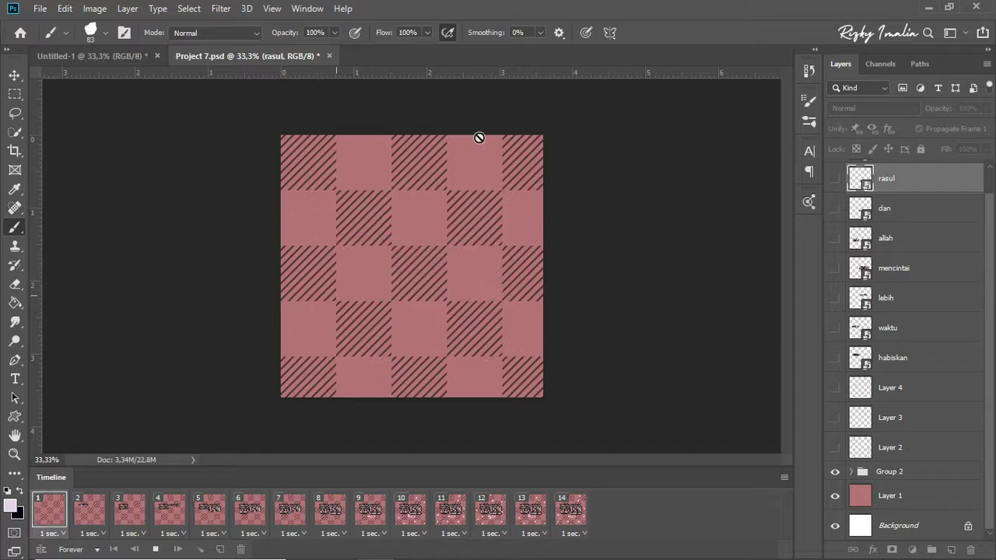
click(156, 550)
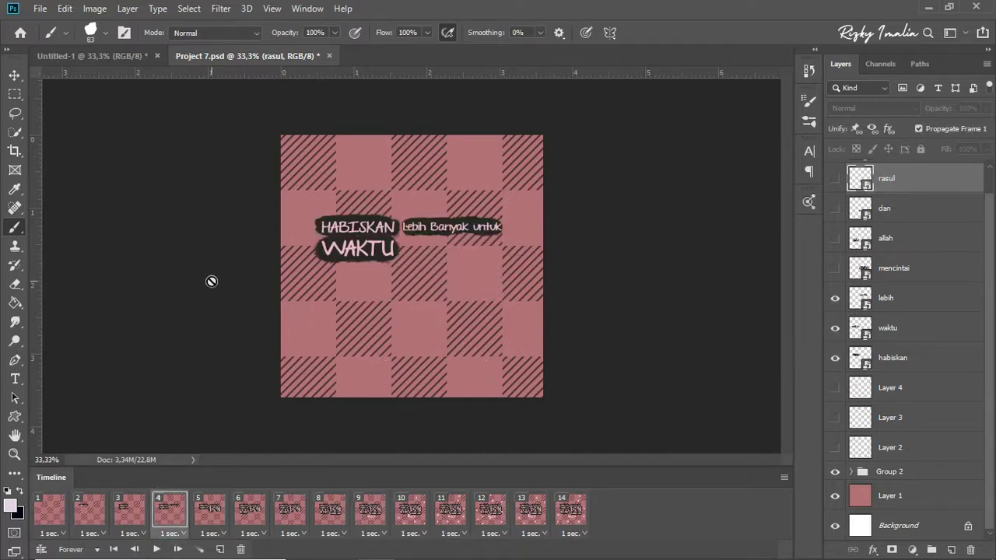
- Create a new 1080 x 1080 px document with a resolution of 100 pixels/inch, RGB color and a white background
click(38, 9)
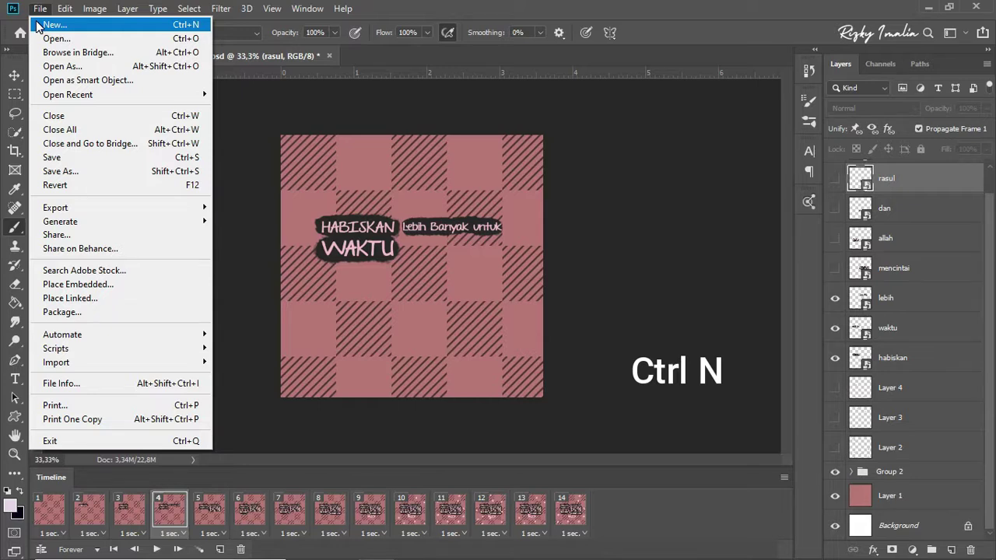
click(47, 25)
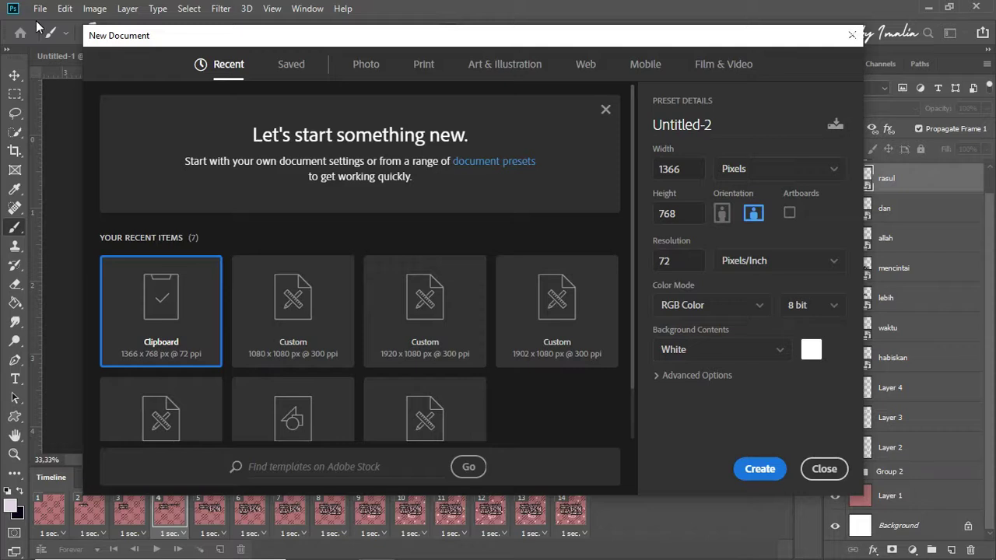
click(284, 288)
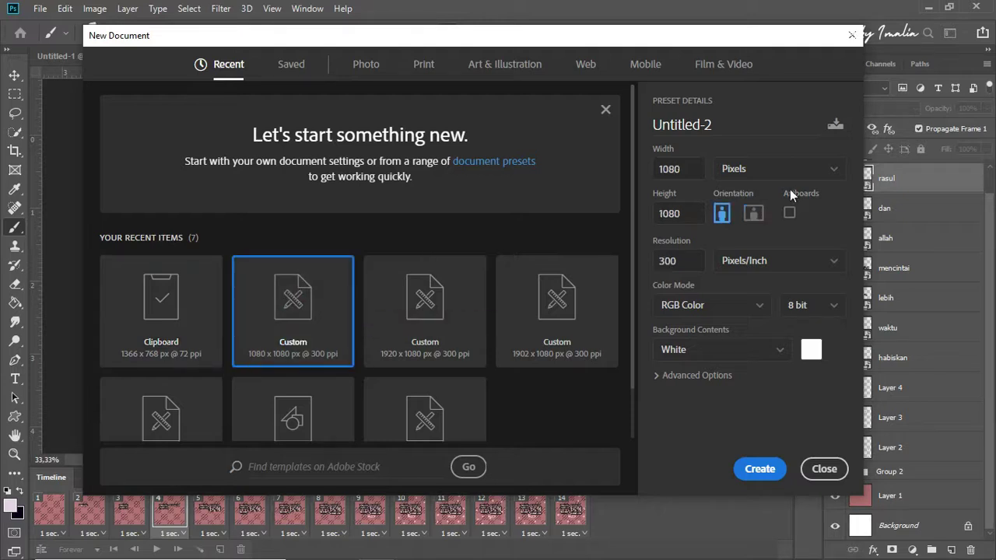
double_click(660, 261)
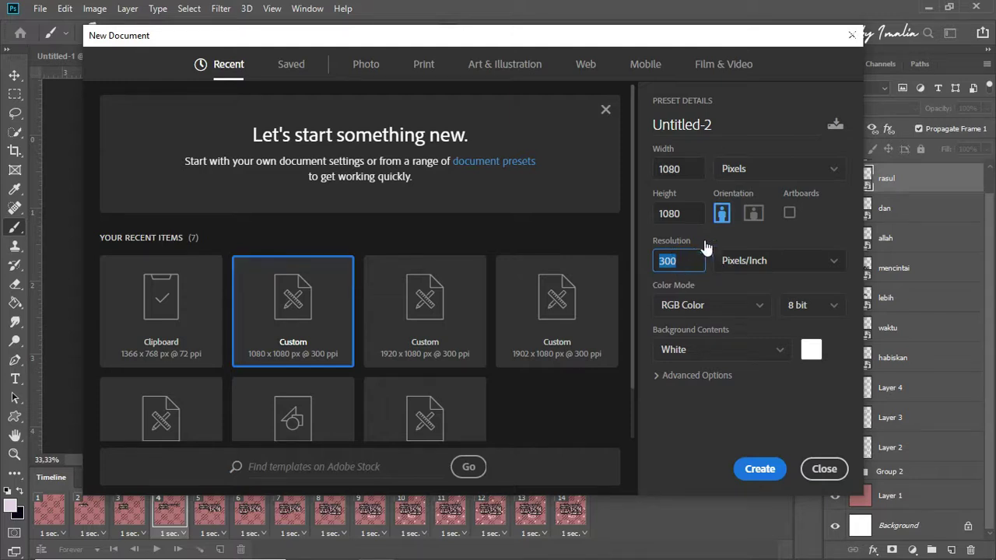
text(100)
click(761, 471)
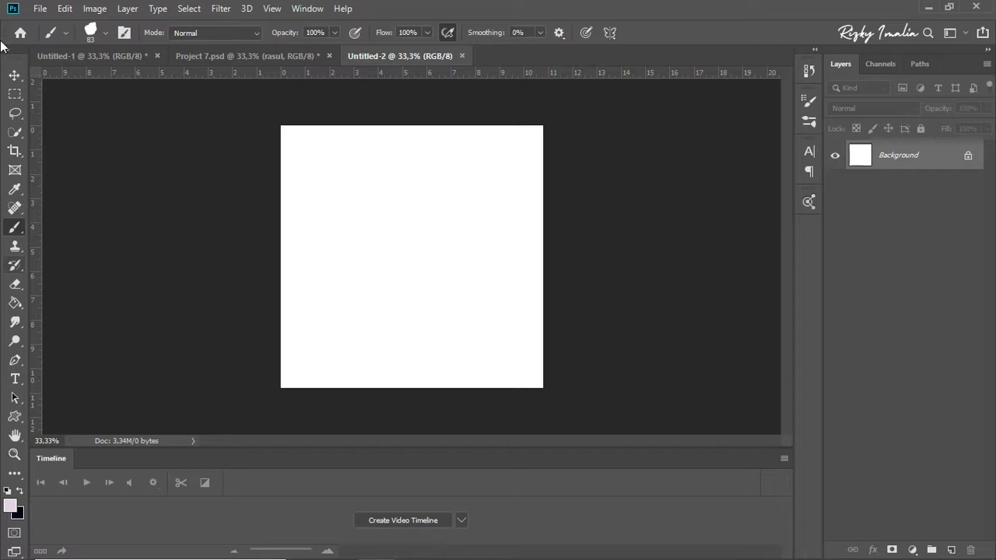
click(15, 75)
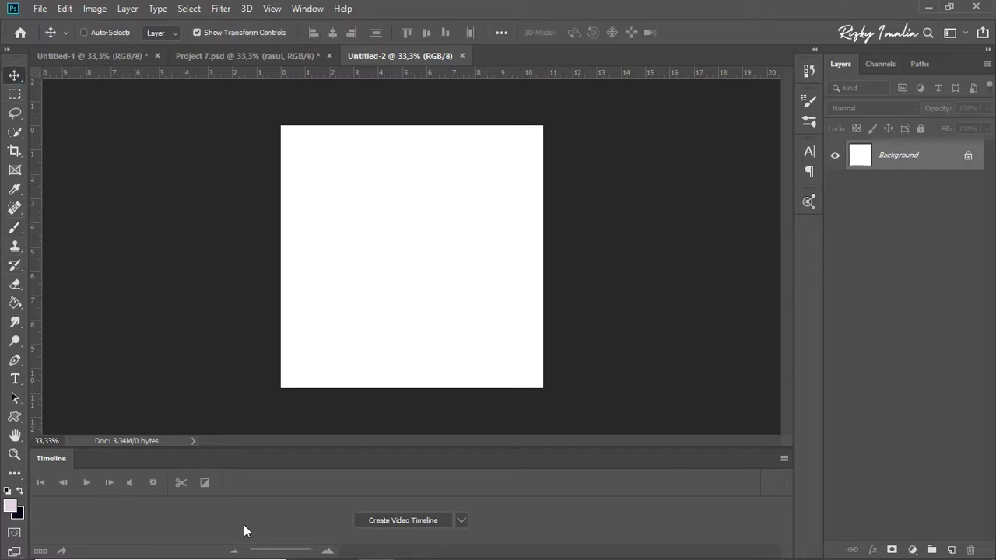
click(312, 10)
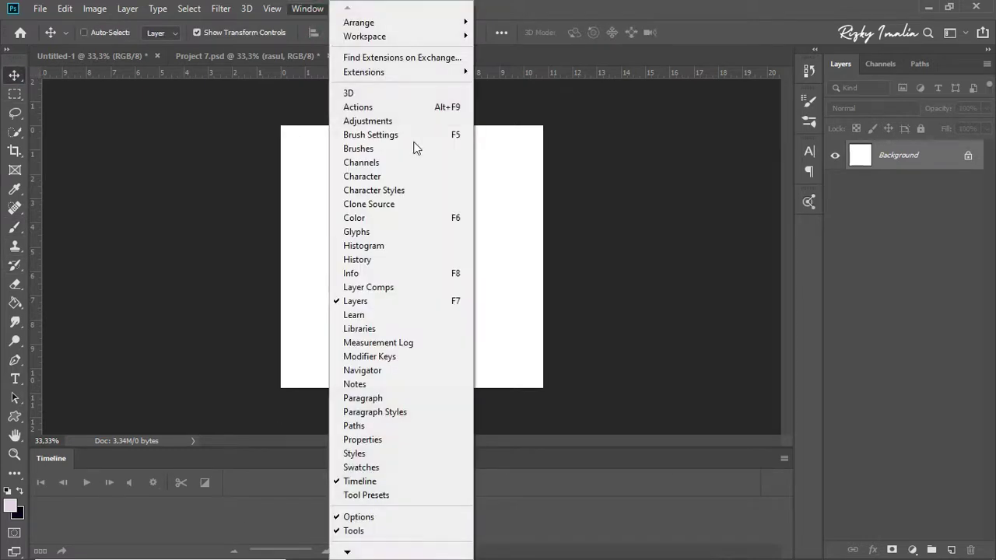
click(248, 496)
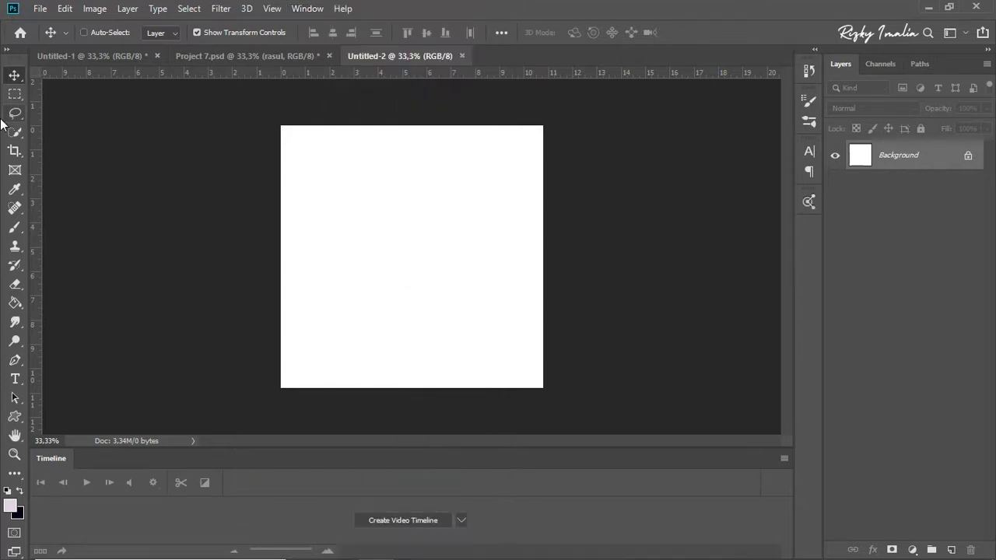
- Add a new layer above the background and fill it with a dark muted purple, about #614e62
click(952, 550)
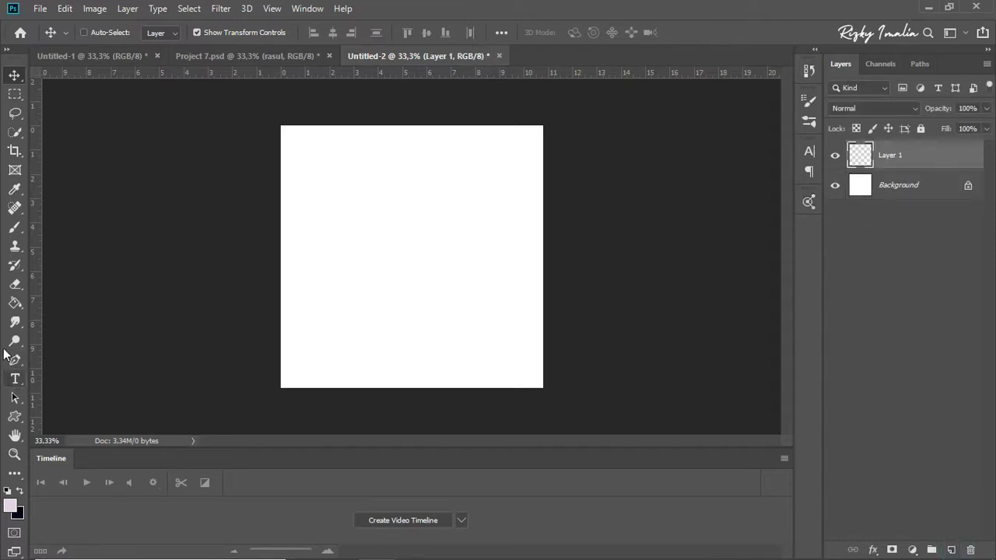
click(14, 305)
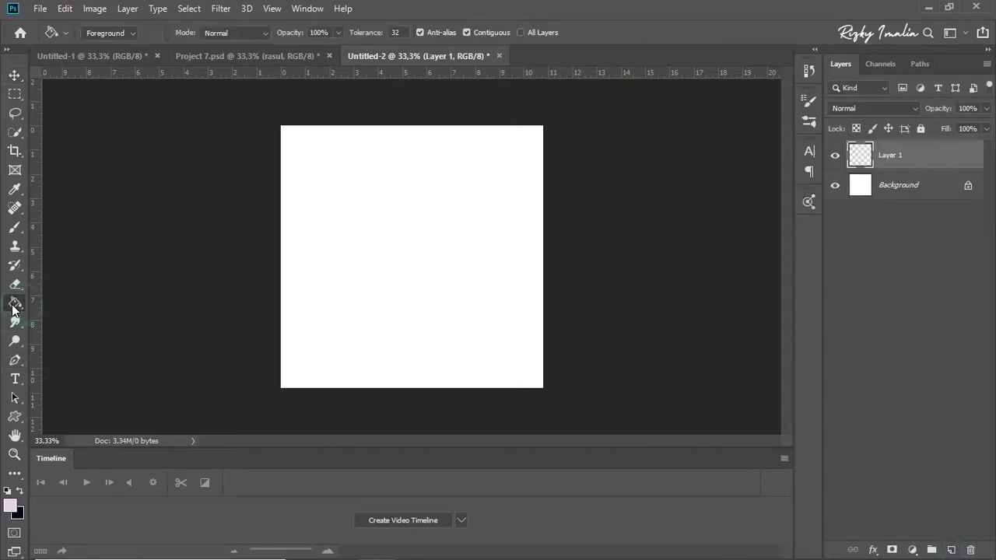
click(14, 510)
click(129, 239)
click(126, 258)
click(119, 241)
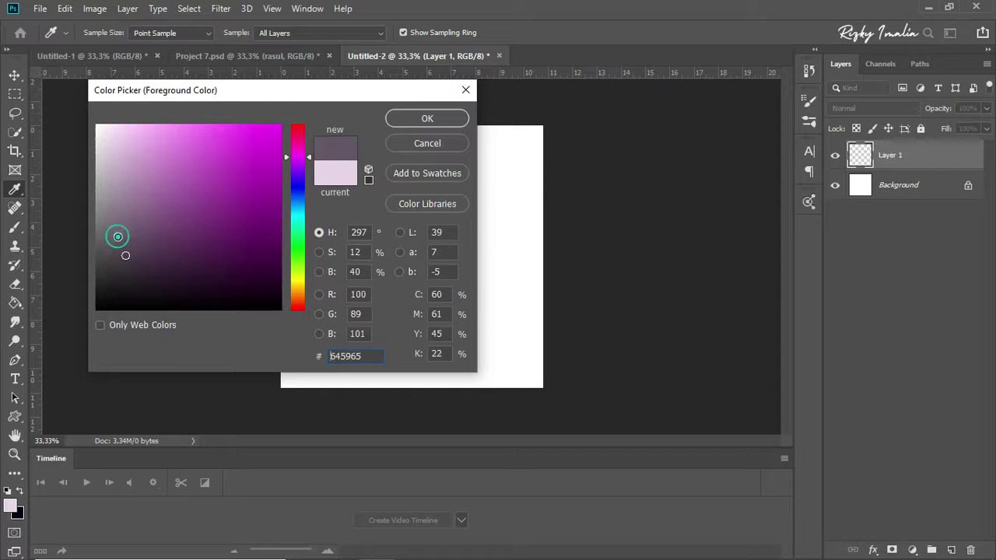
click(106, 236)
click(103, 246)
click(124, 256)
click(129, 258)
click(132, 253)
click(136, 250)
click(138, 238)
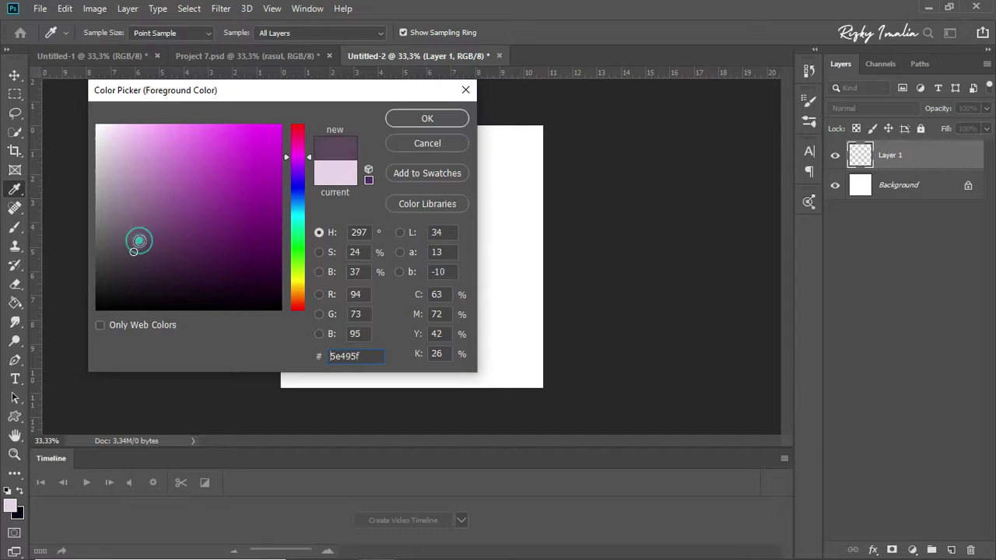
click(131, 242)
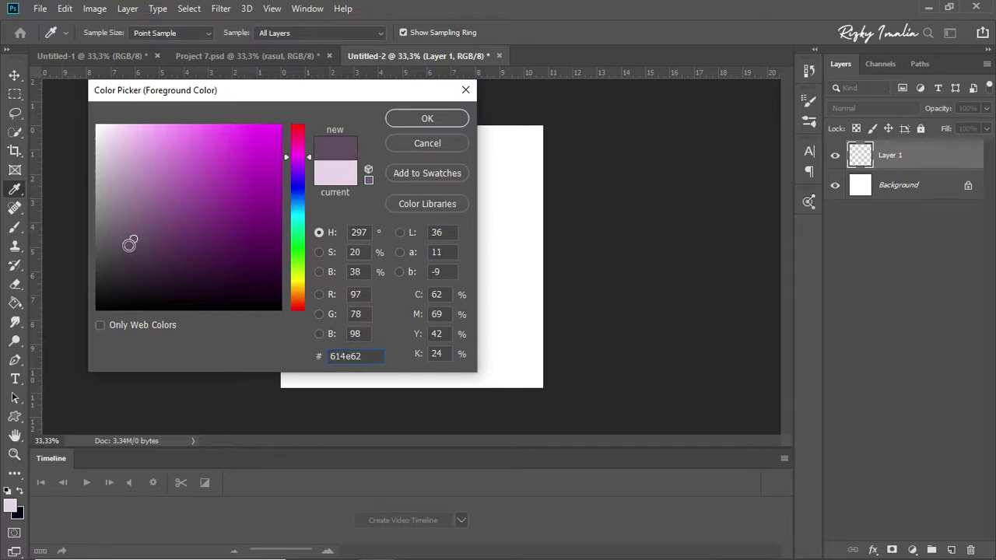
click(441, 117)
key(g)
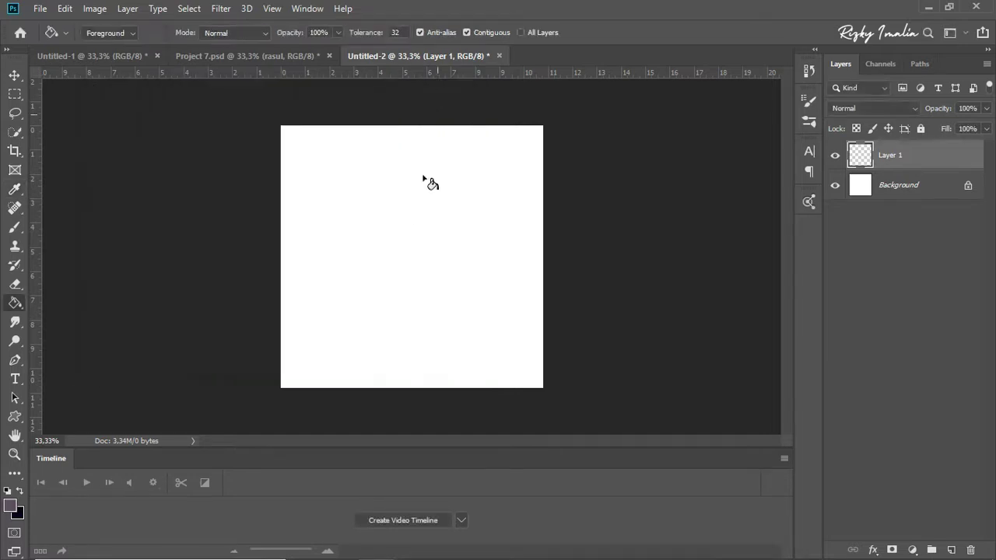
click(395, 243)
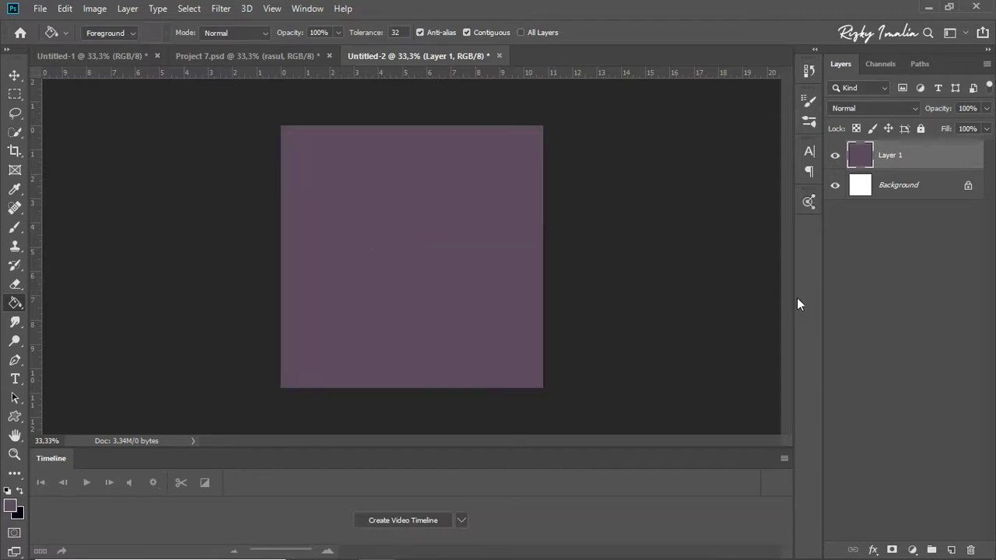
- Add another layer and draw a diagonal-stripe custom shape about 225 px square near the canvas's upper-left corner
click(285, 57)
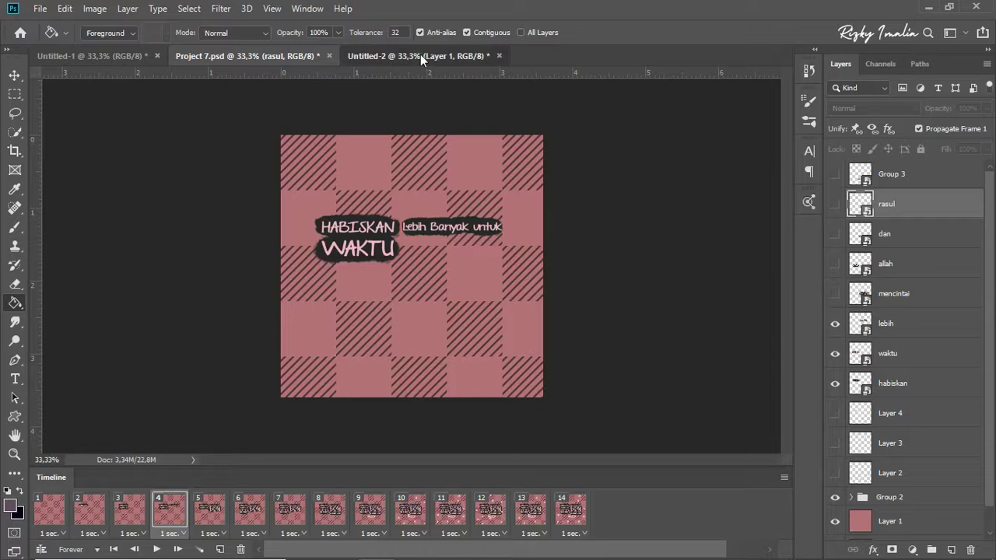
key(ctrl+shift+alt+n)
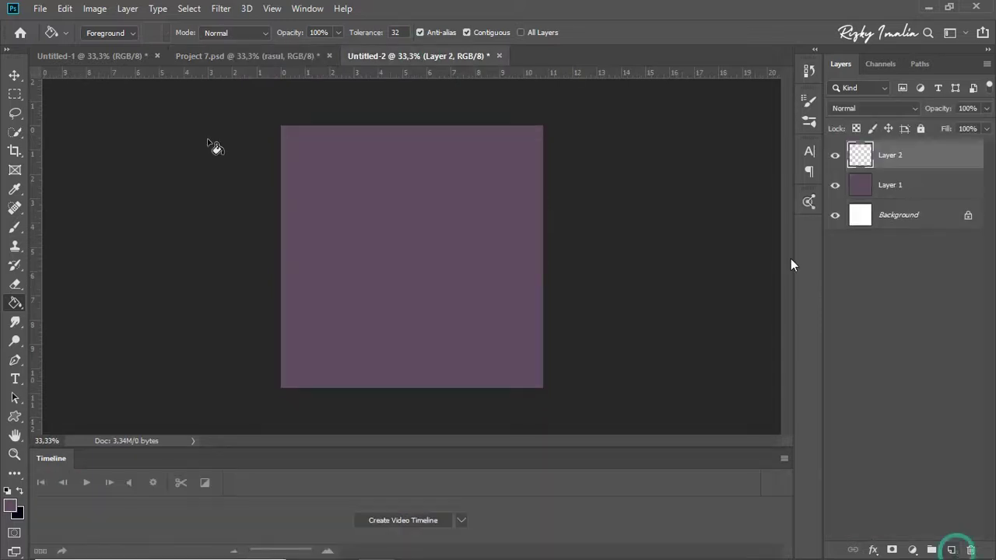
click(13, 420)
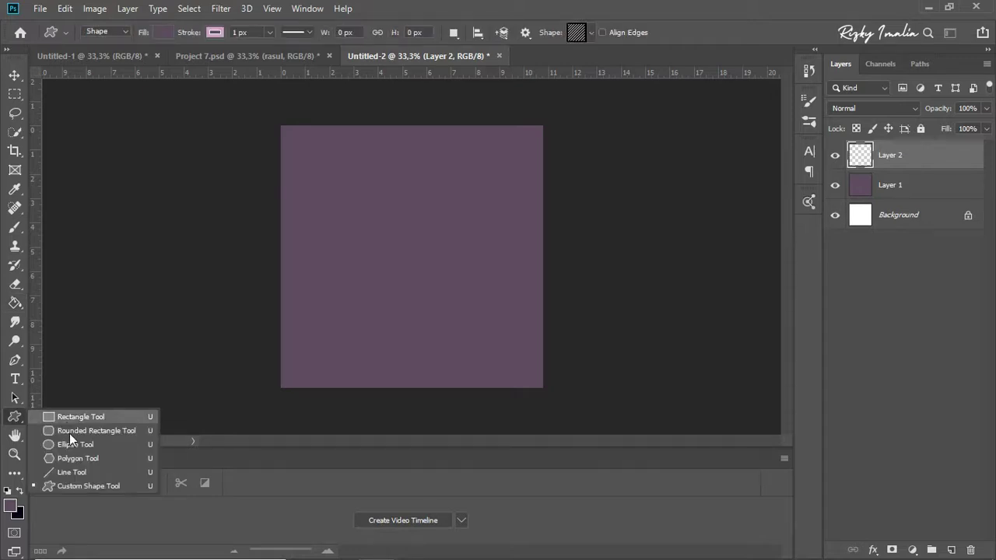
click(88, 487)
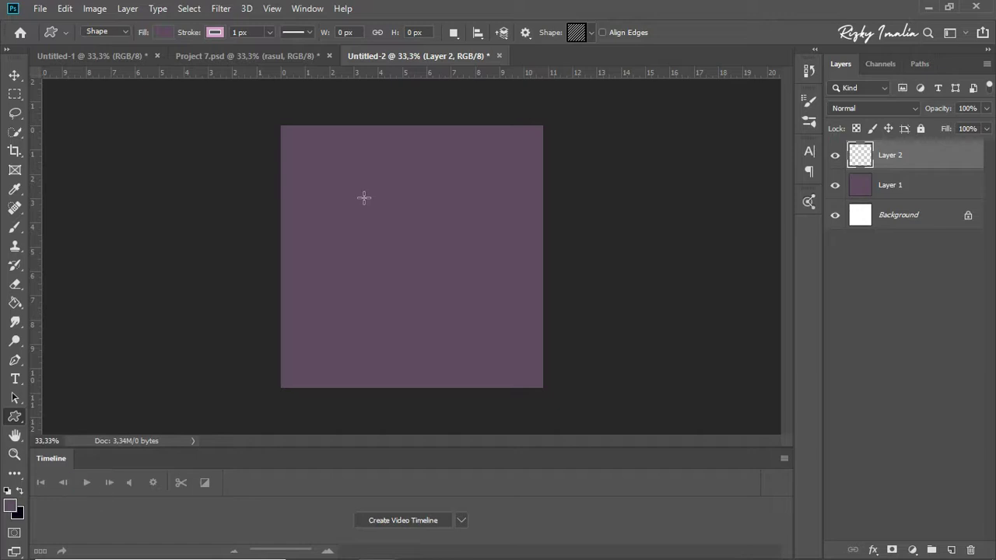
click(591, 32)
scroll(569, 89, up, 1)
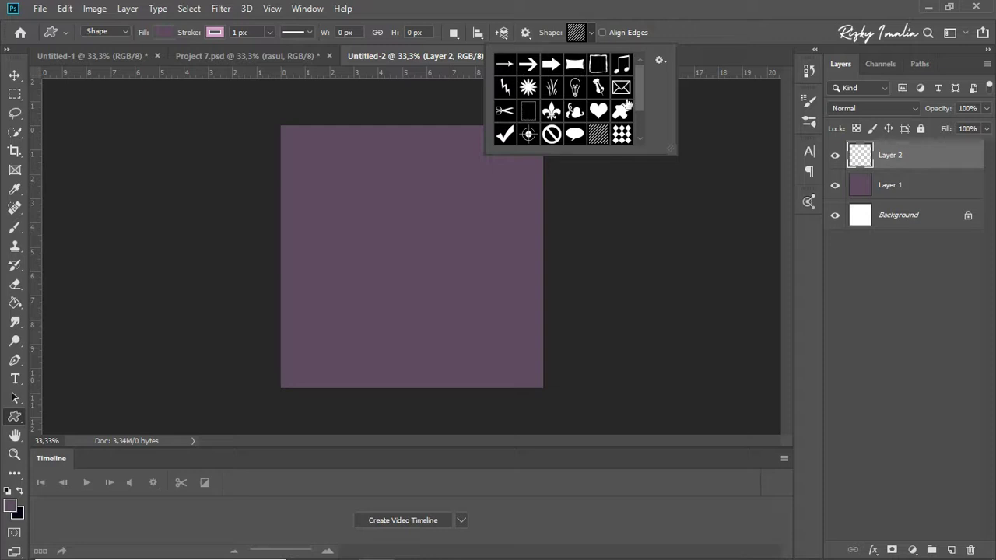
scroll(627, 126, down, 2)
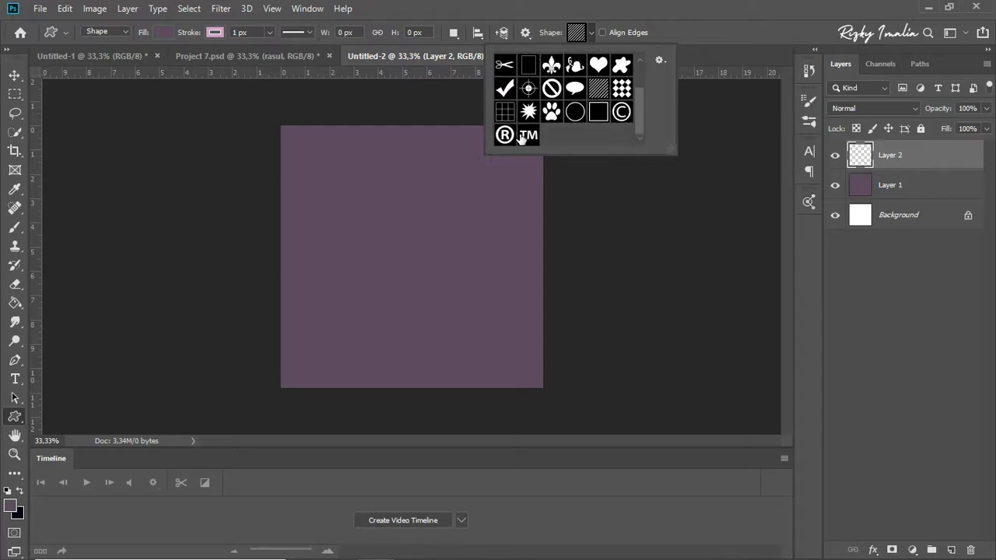
scroll(506, 109, up, 2)
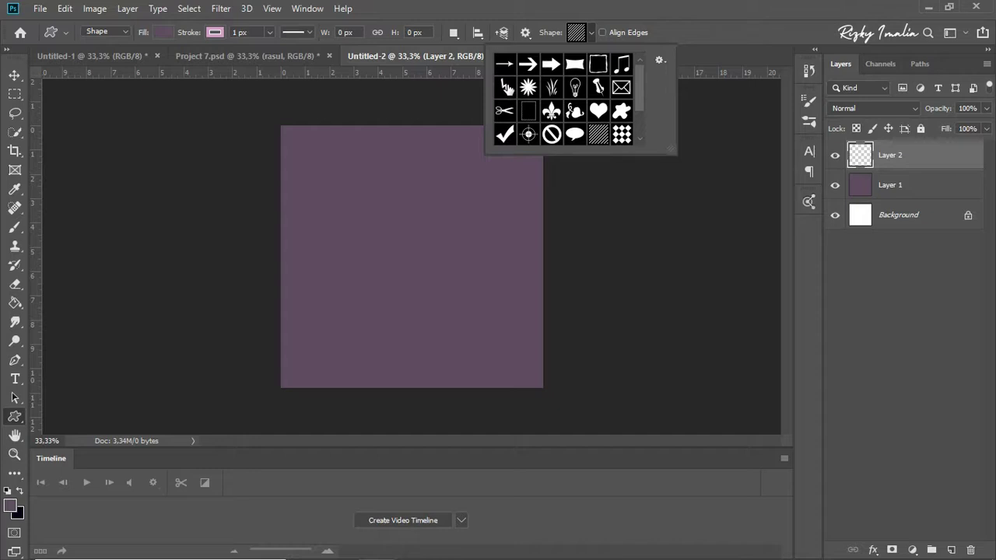
scroll(533, 124, down, 2)
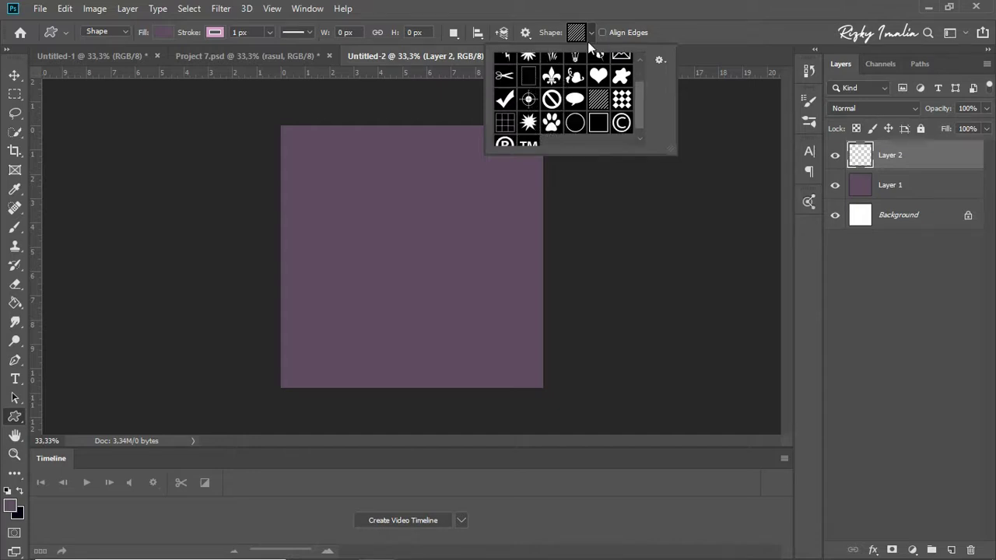
scroll(612, 97, down, 2)
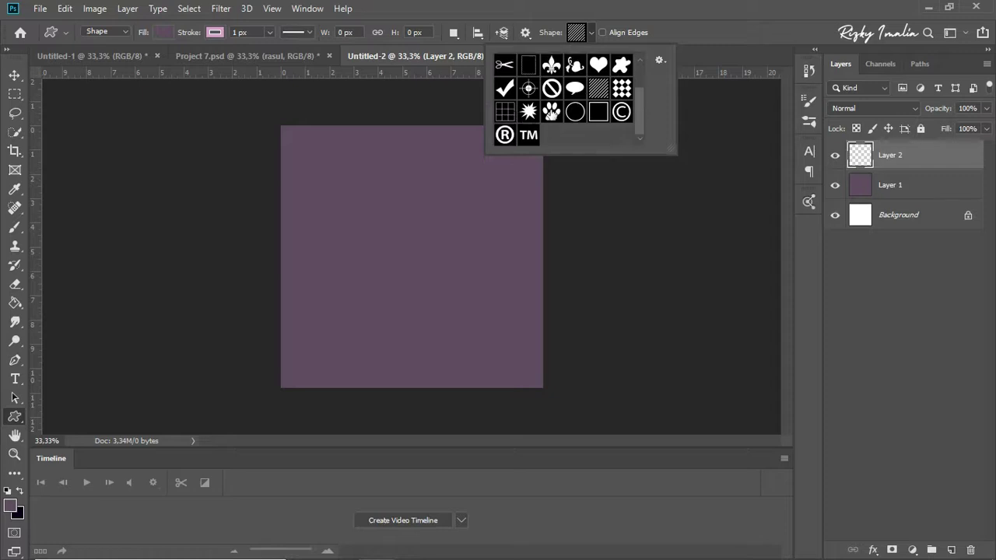
scroll(592, 72, up, 3)
scroll(588, 70, down, 2)
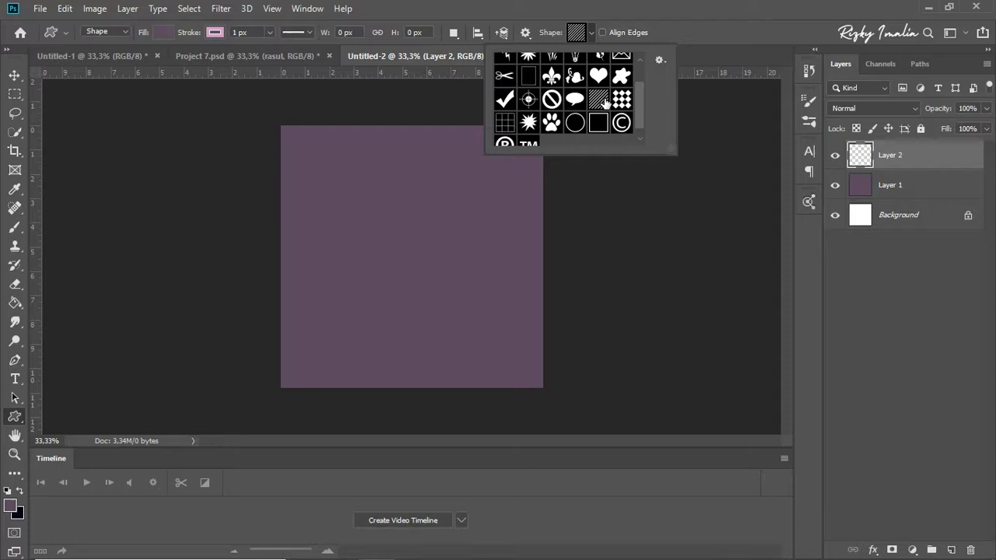
click(605, 100)
click(296, 150)
drag(295, 149, 350, 206)
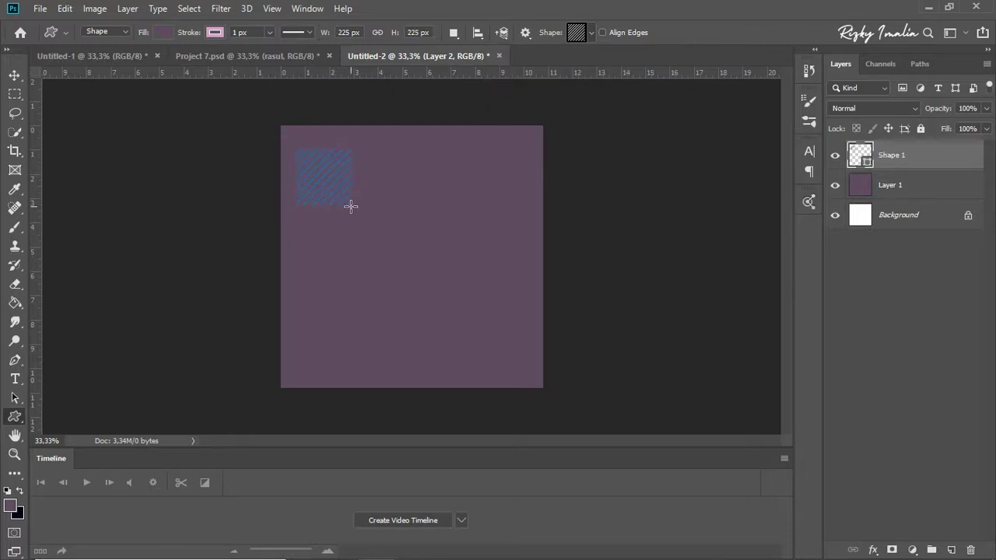
- Set the striped square's fill and stroke to a light pinkish lavender and ready it for moving
click(168, 32)
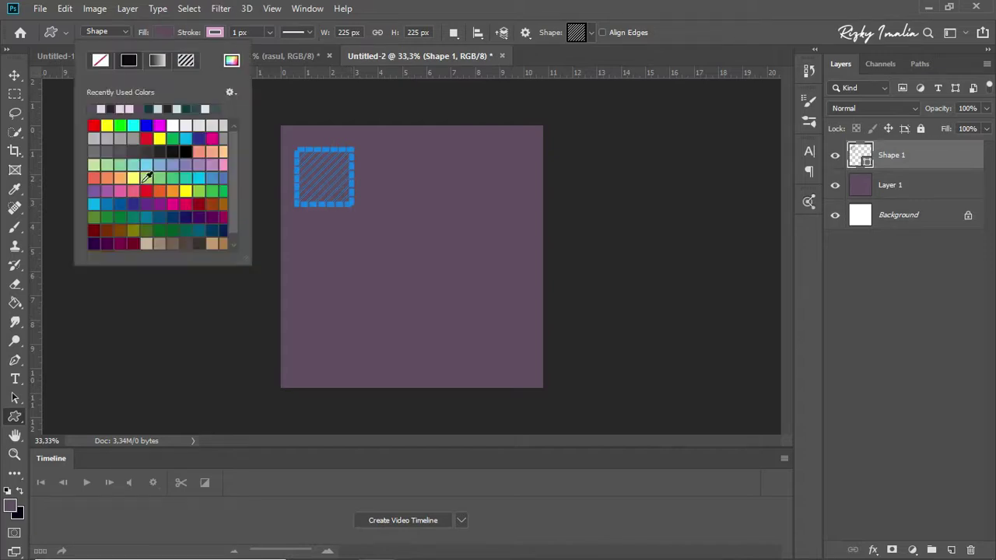
click(102, 110)
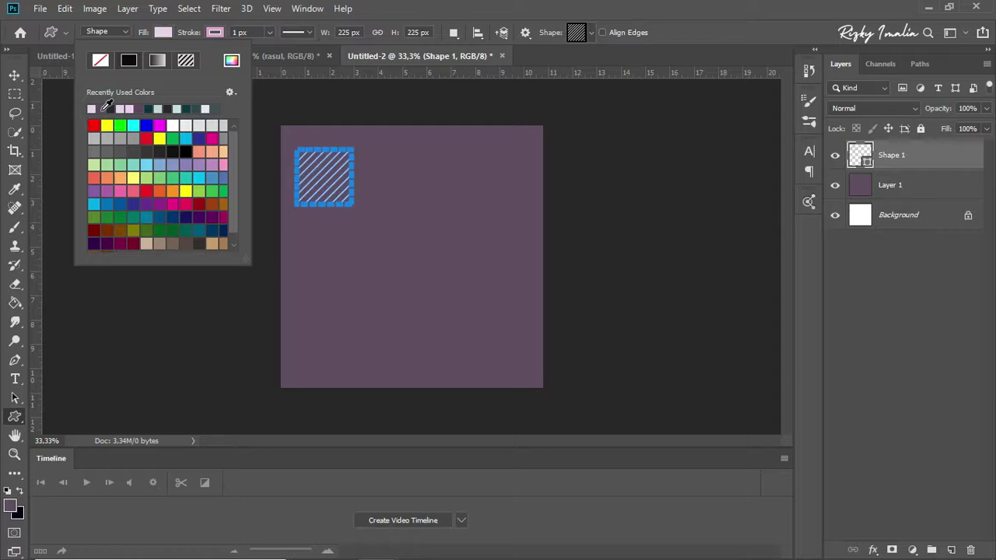
click(208, 31)
click(208, 32)
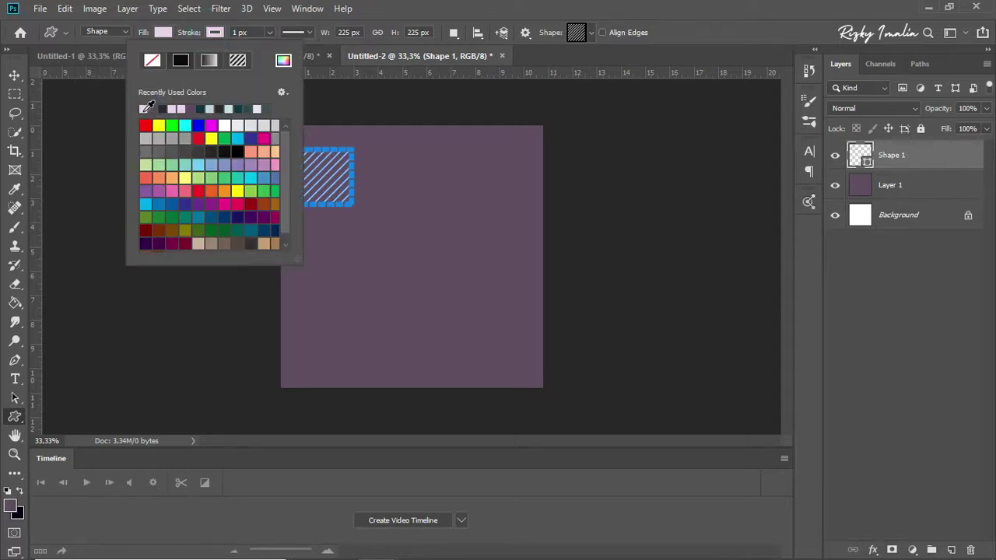
click(80, 133)
click(80, 133)
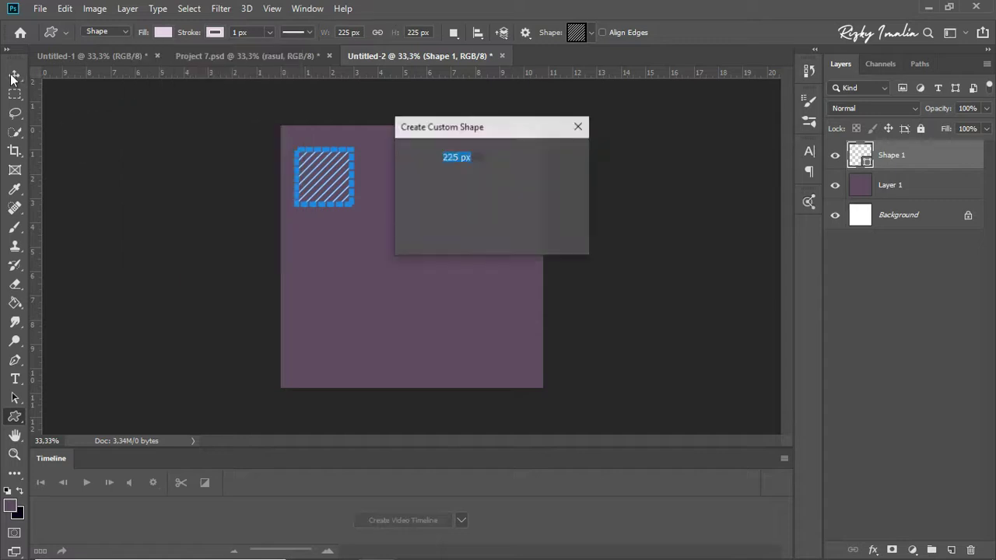
click(579, 126)
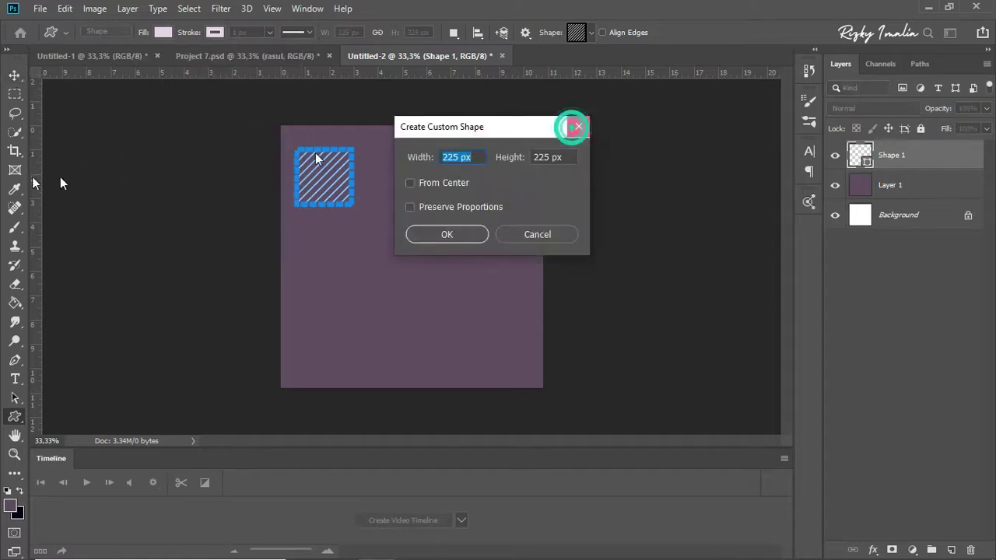
click(14, 76)
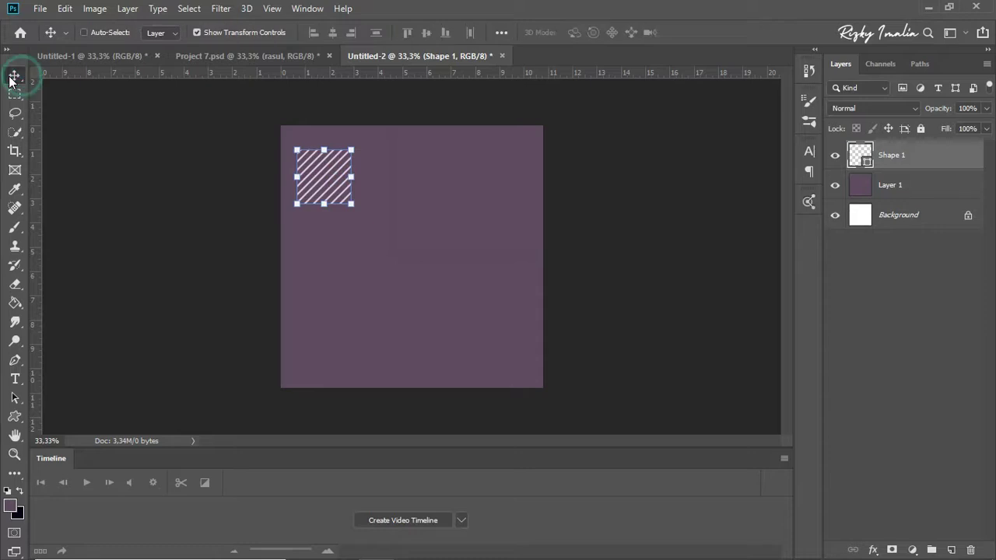
- Move the striped square into the canvas's upper-left corner and duplicate it four times to form two staggered checkerboard rows
drag(335, 184, 322, 161)
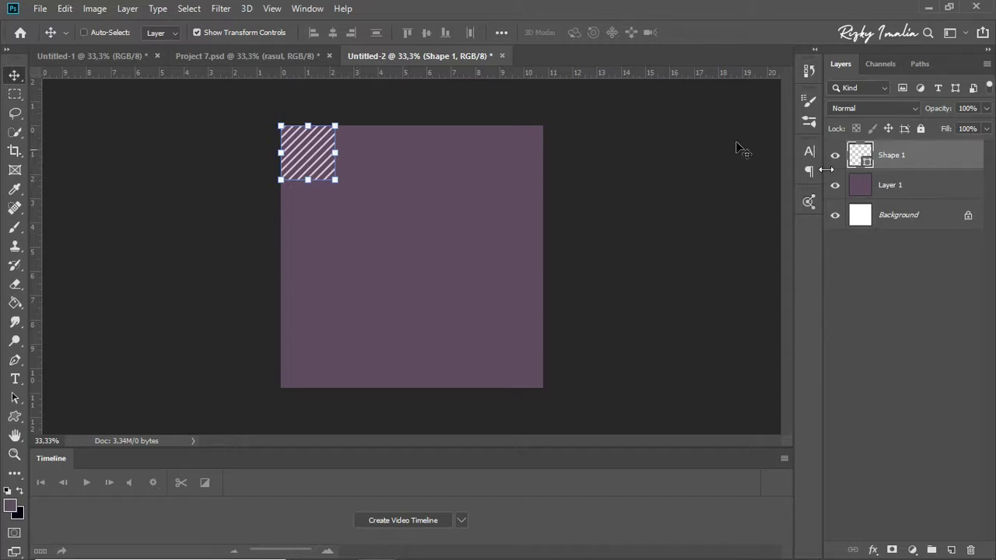
click(901, 158)
right_click(900, 159)
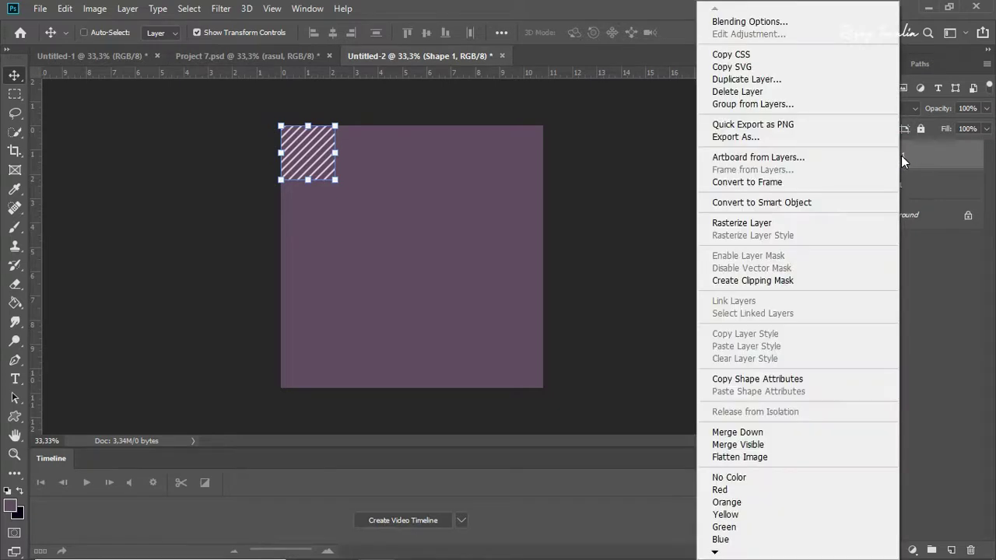
click(774, 80)
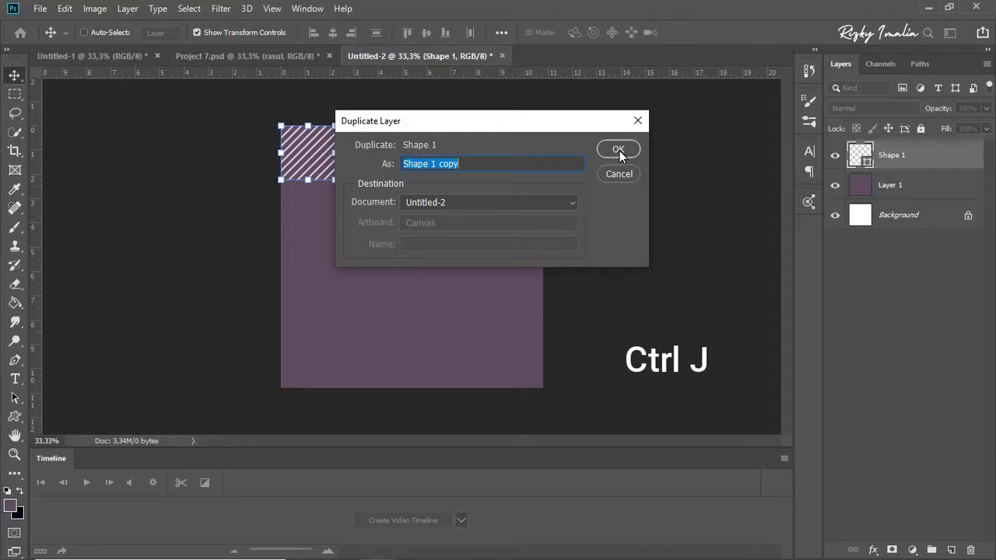
click(618, 149)
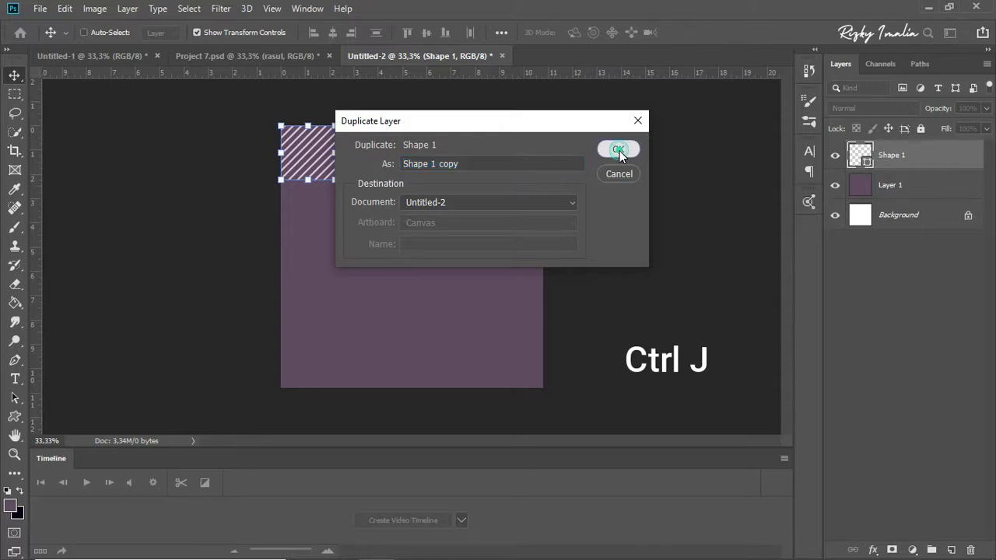
drag(327, 163, 533, 158)
key(ctrl+j)
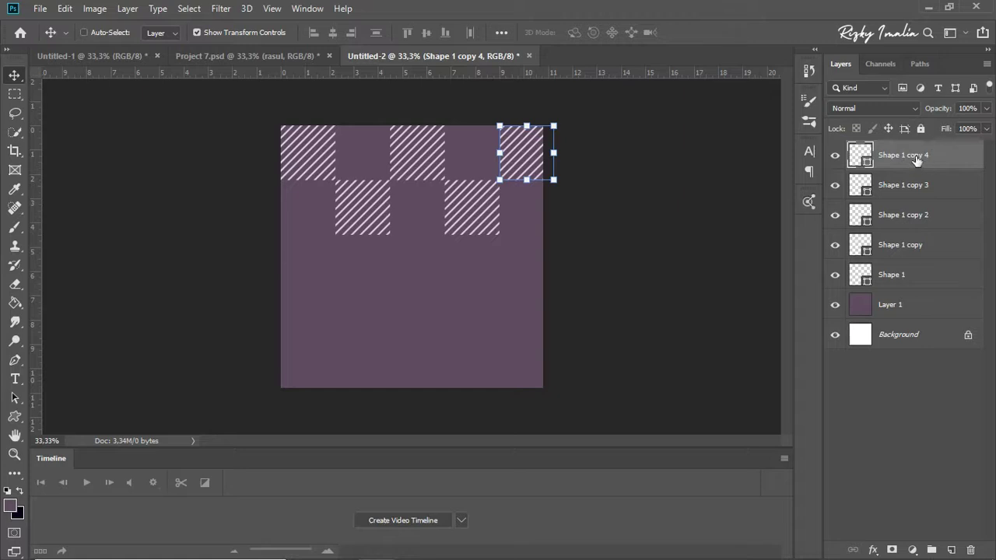
- Group the five striped squares and duplicate the group twice downward so the checkerboard covers the whole canvas
shift+click(905, 283)
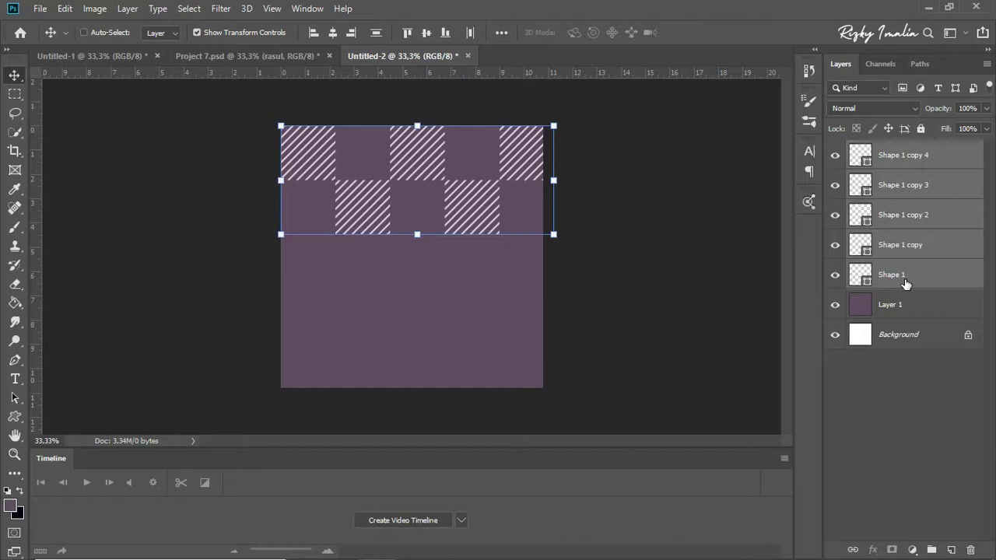
click(932, 551)
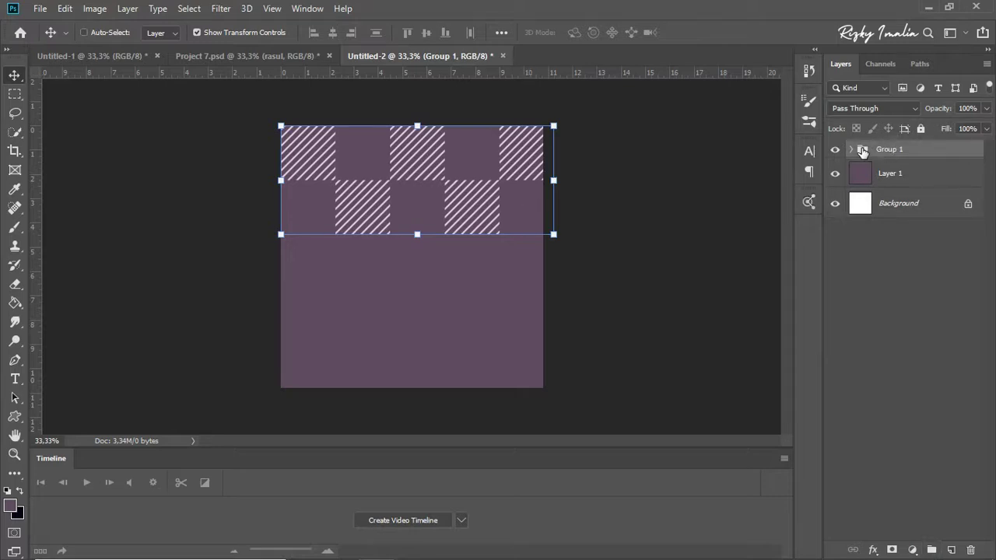
key(ctrl+j)
drag(477, 210, 479, 317)
key(ctrl+j)
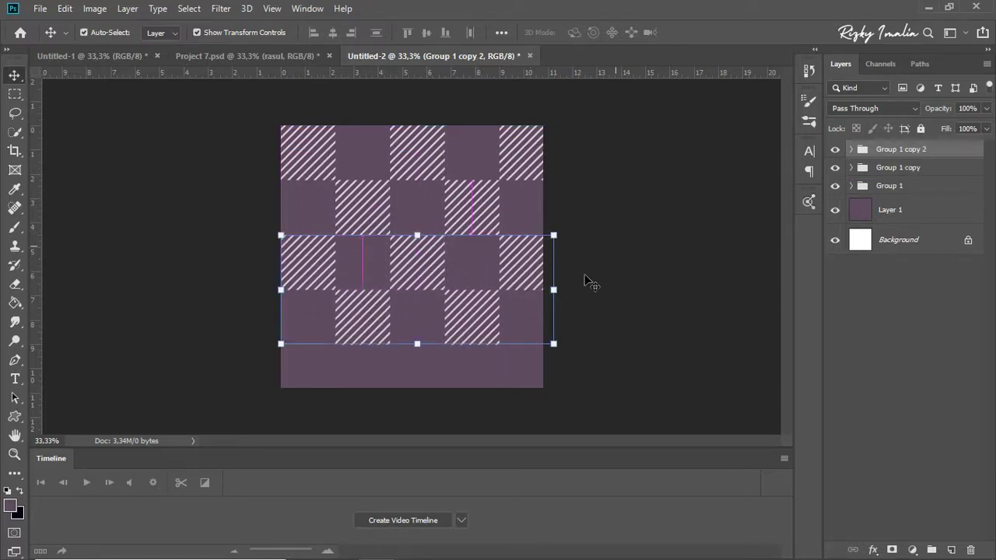
drag(525, 320, 489, 438)
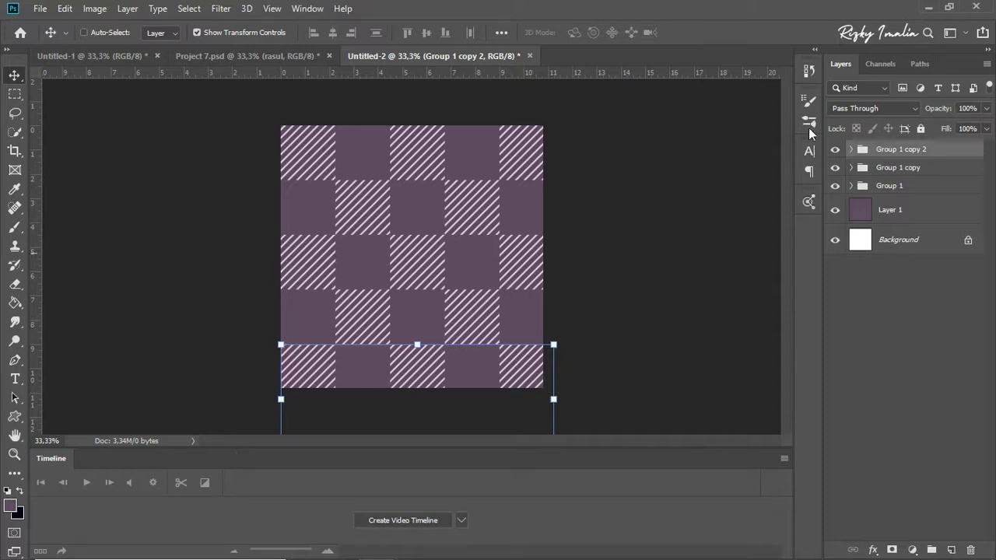
- Combine the three checkerboard groups into one group and center the pattern on the canvas
shift+click(896, 189)
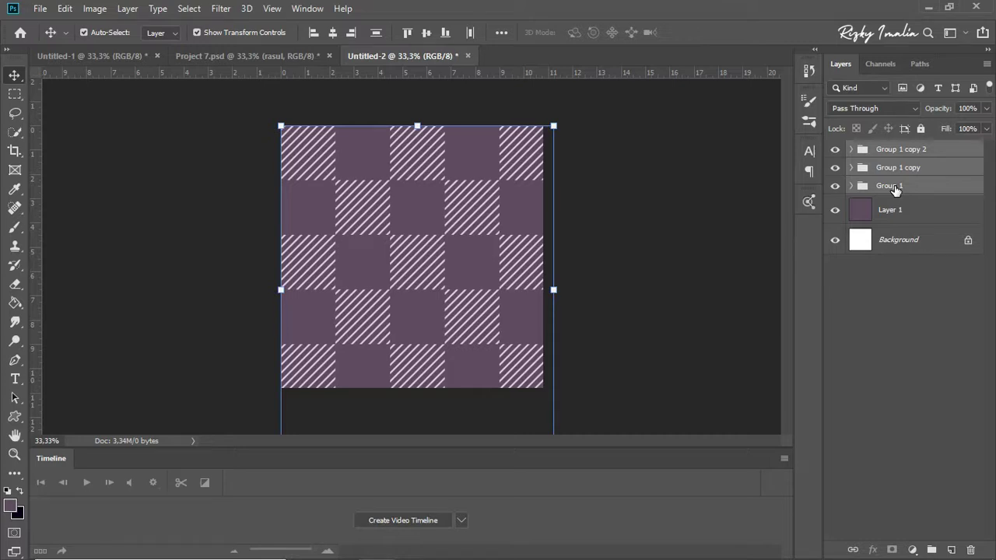
key(ctrl+g)
drag(449, 317, 413, 308)
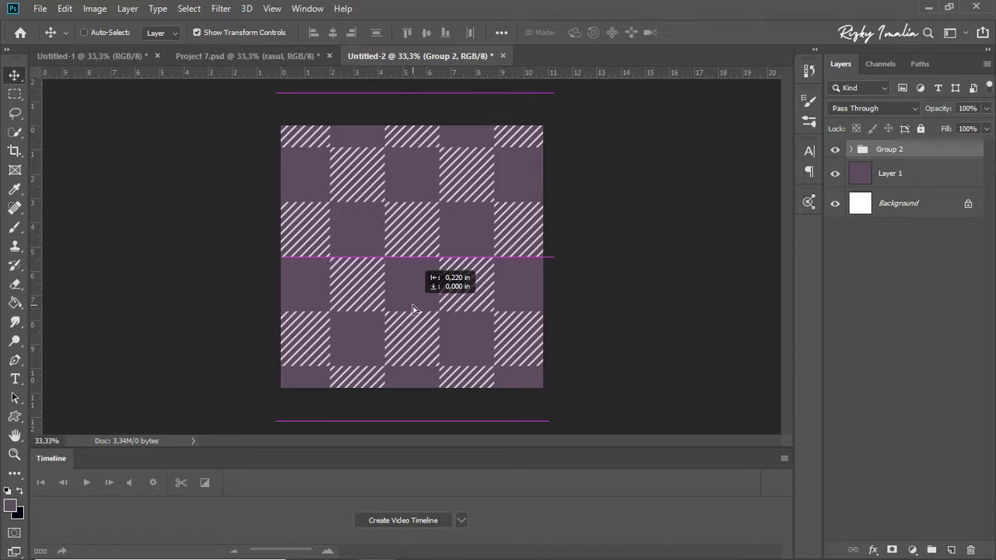
drag(413, 309, 415, 309)
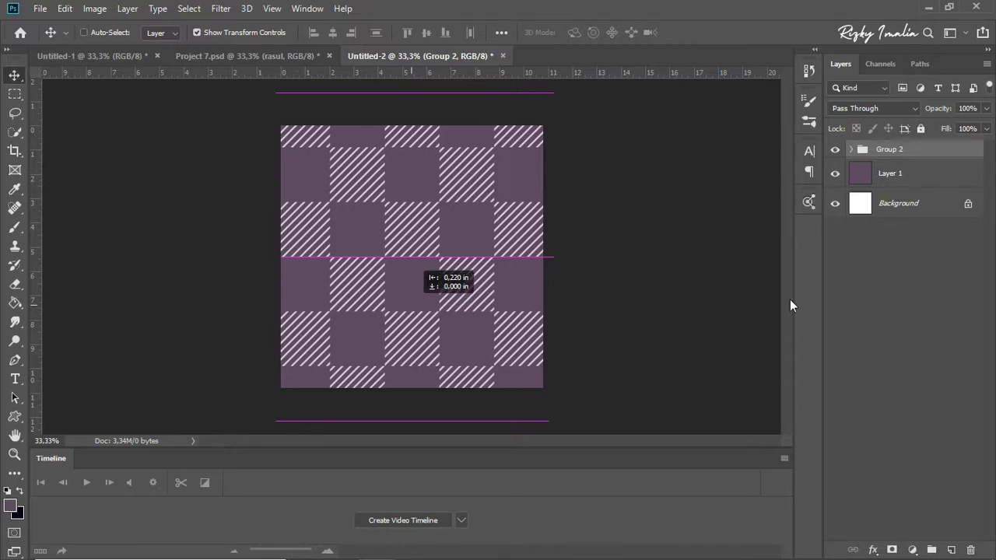
click(849, 332)
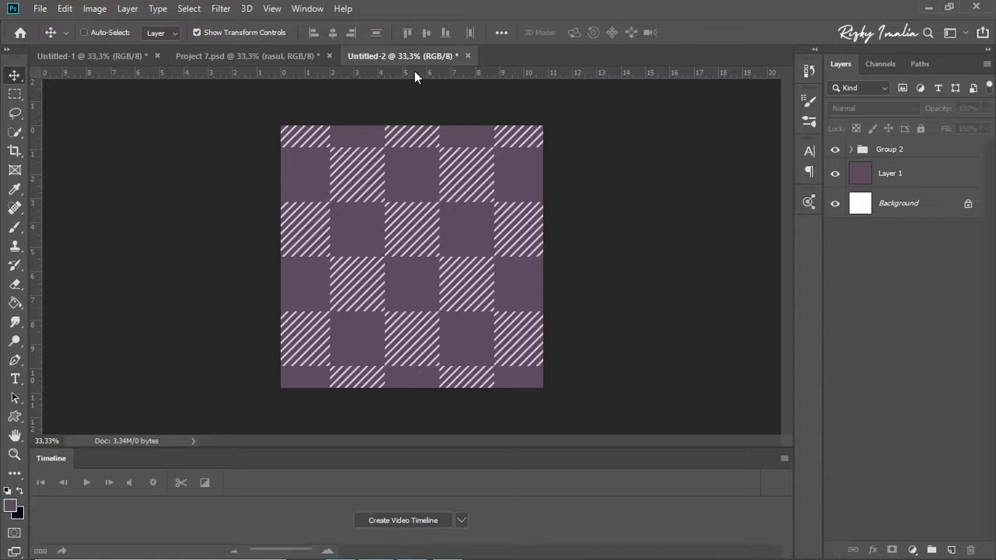
- Examine the animation frames of the finished example in Project 7.psd, then return to Untitled-2
click(262, 54)
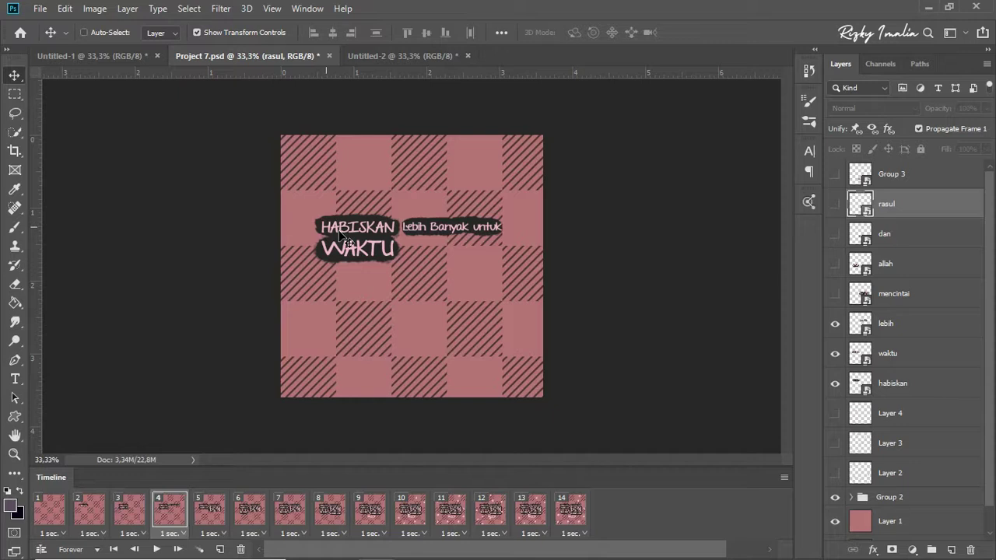
click(95, 518)
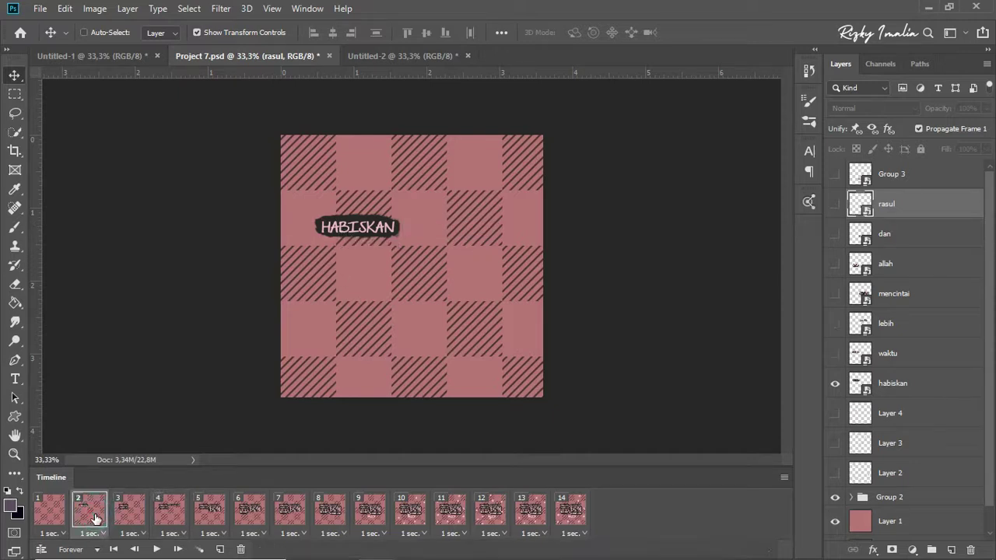
click(128, 520)
click(185, 516)
click(209, 511)
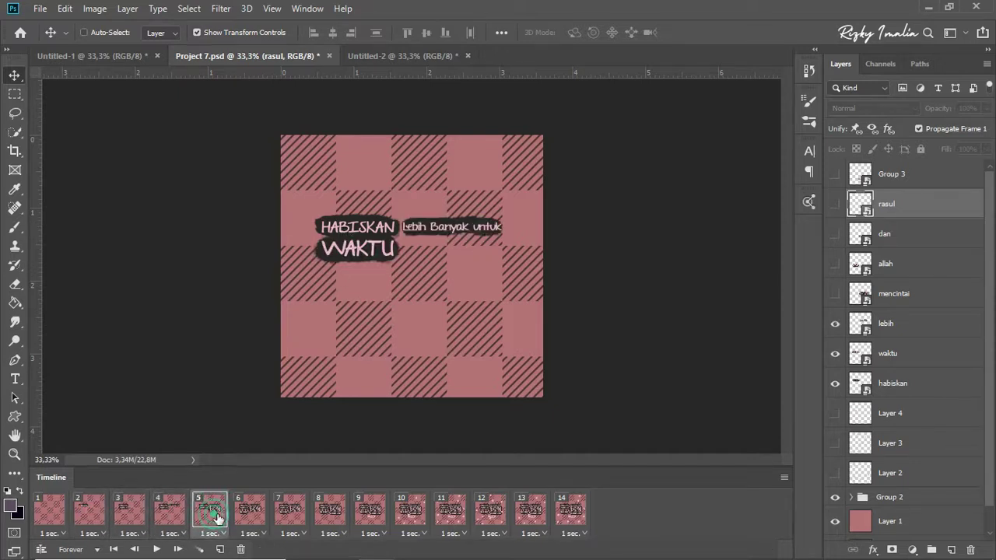
click(249, 514)
click(291, 513)
click(332, 514)
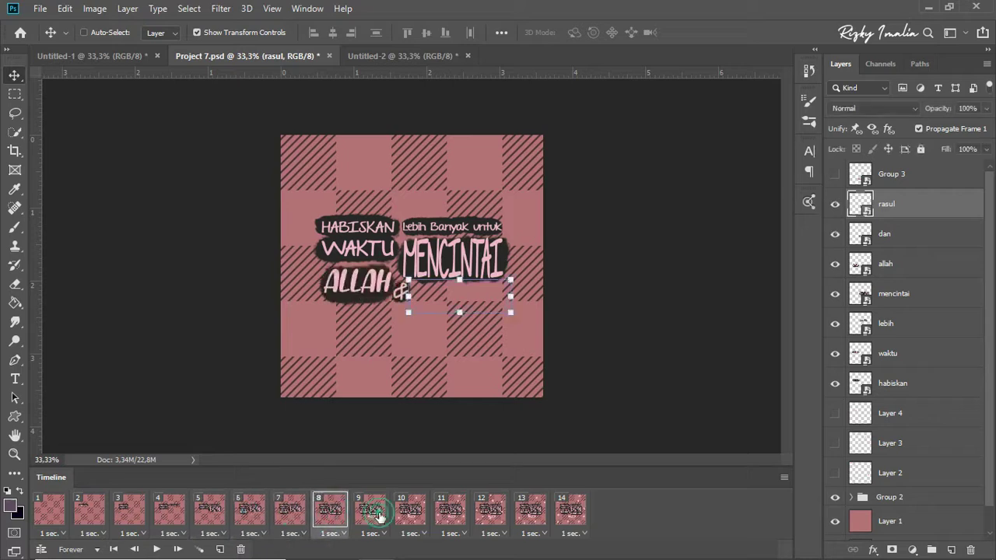
click(370, 514)
click(411, 513)
click(452, 515)
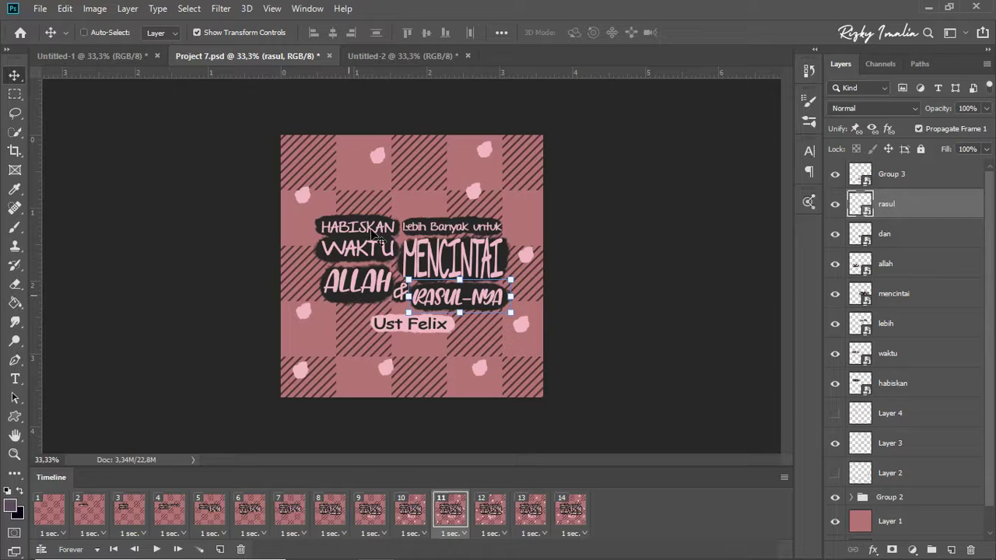
click(387, 56)
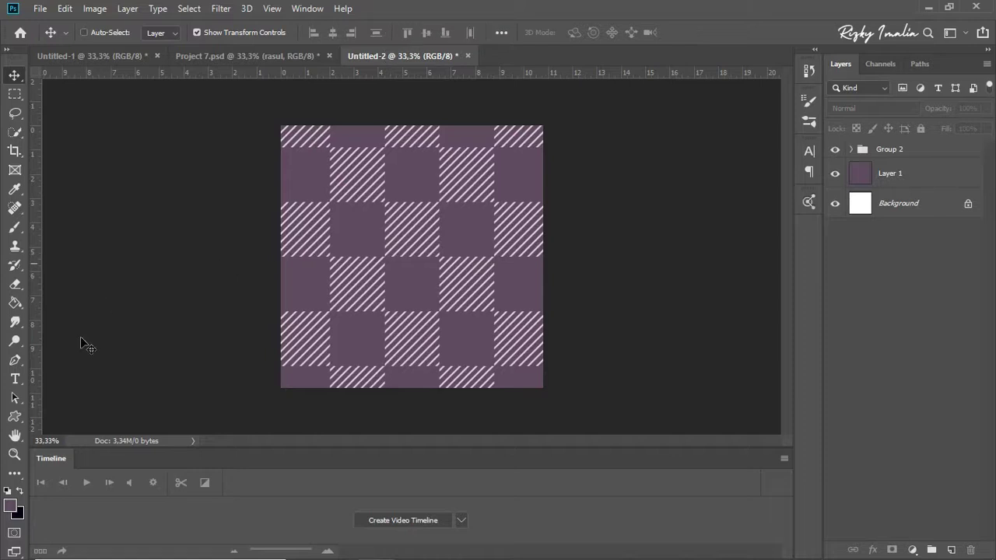
- Set up the Type tool with a 60 pt size and a light pinkish-lavender text color
click(15, 379)
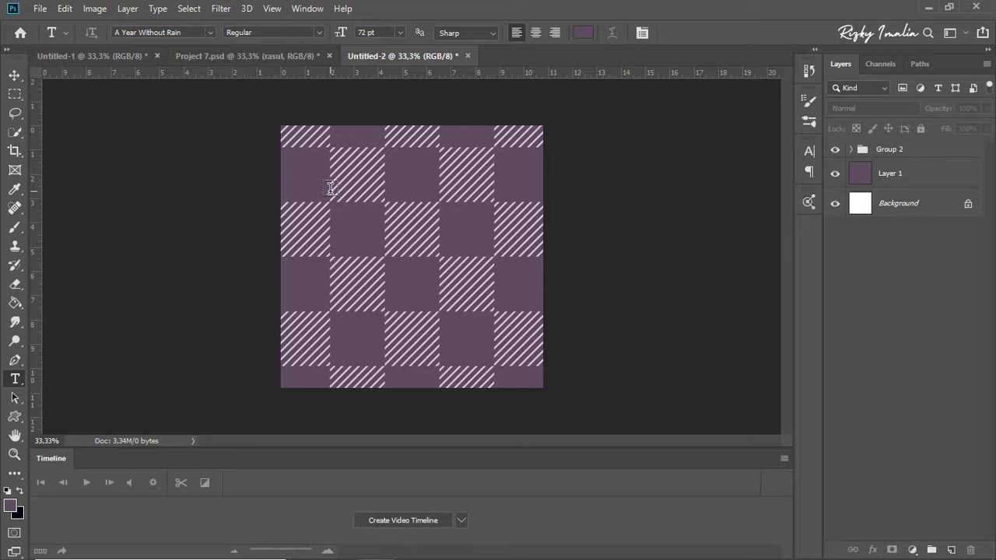
click(400, 31)
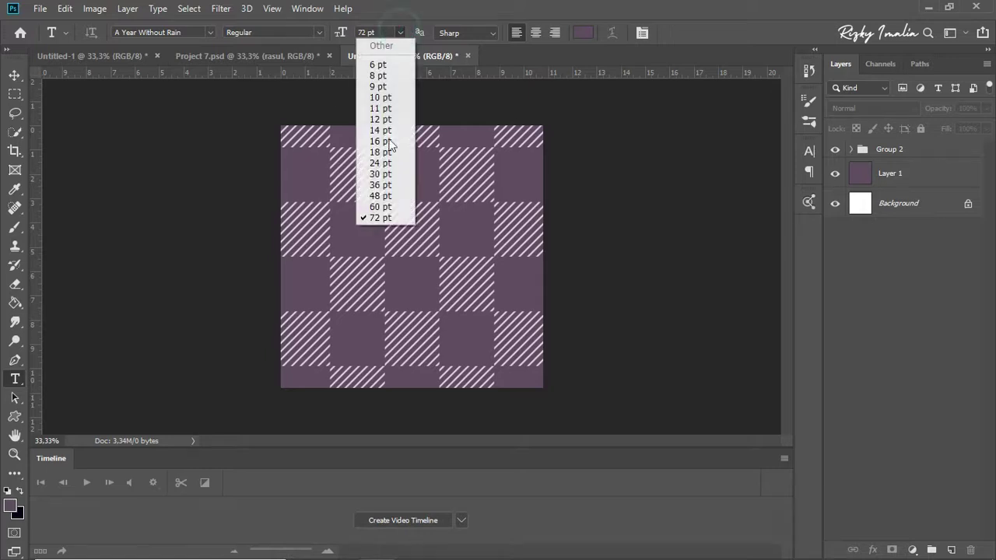
click(379, 205)
click(584, 34)
text(eacdec)
click(119, 131)
click(406, 116)
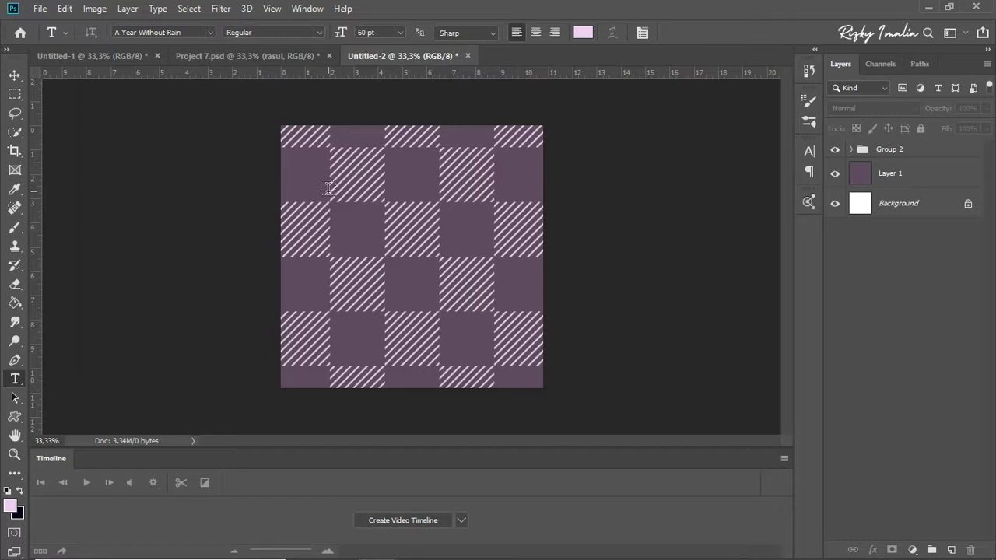
- Add the text HABISKAN in the canvas's upper-left area and enlarge it slightly
click(326, 193)
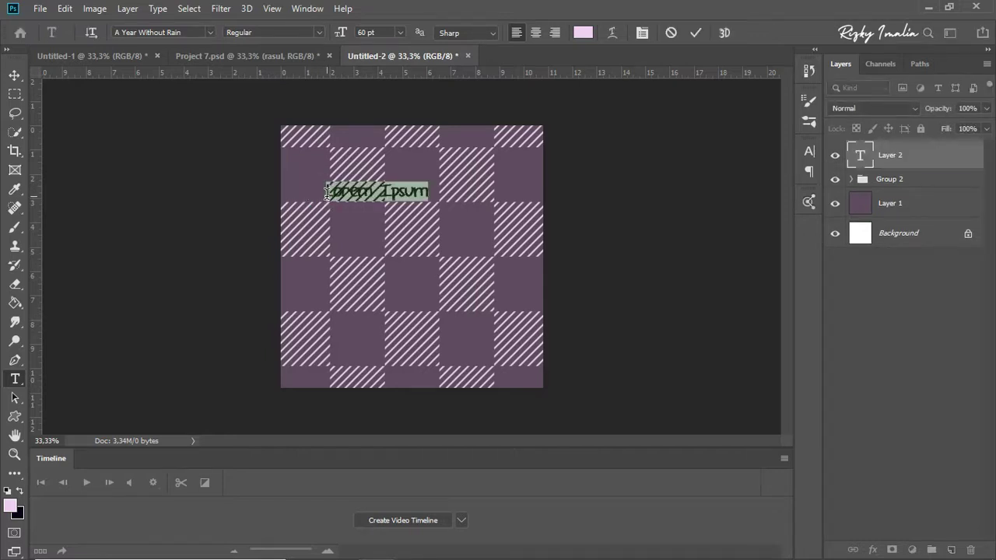
click(327, 193)
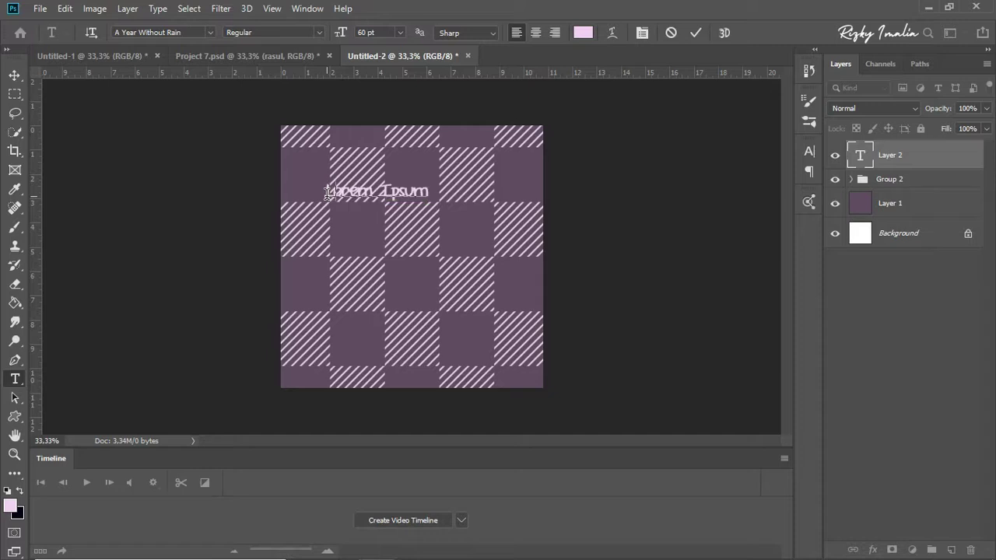
text(HABISKAN)
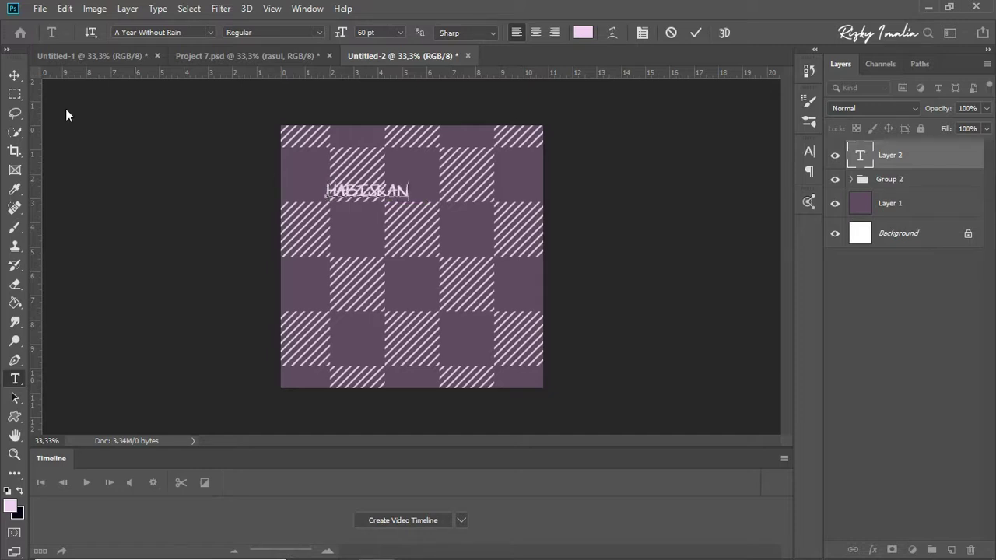
click(14, 74)
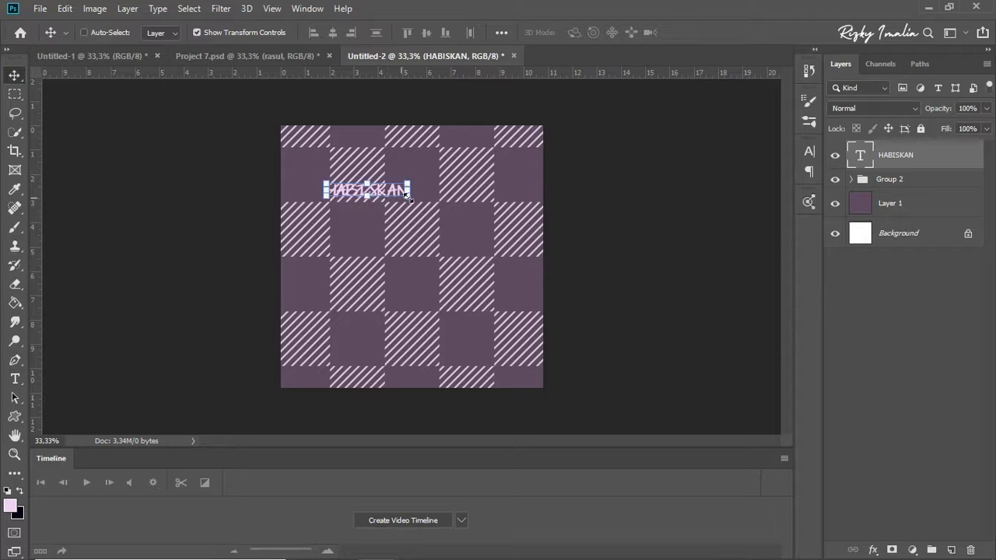
mouse_move(408, 203)
mouse_down()
mouse_move(417, 221)
mouse_move(395, 202)
mouse_up()
key(Return)
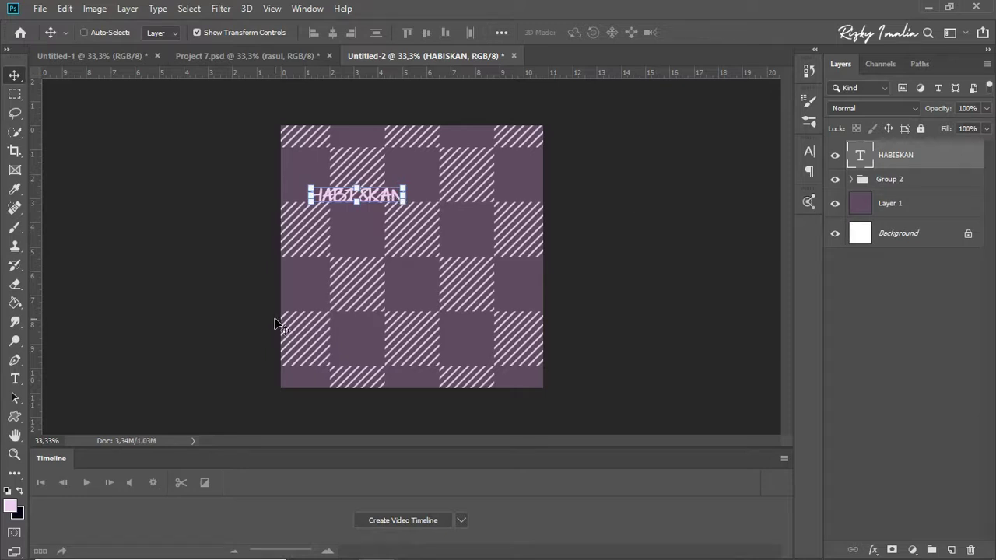
- Add the text WAKTU below HABISKAN and scale it to the same width
key(t)
click(324, 220)
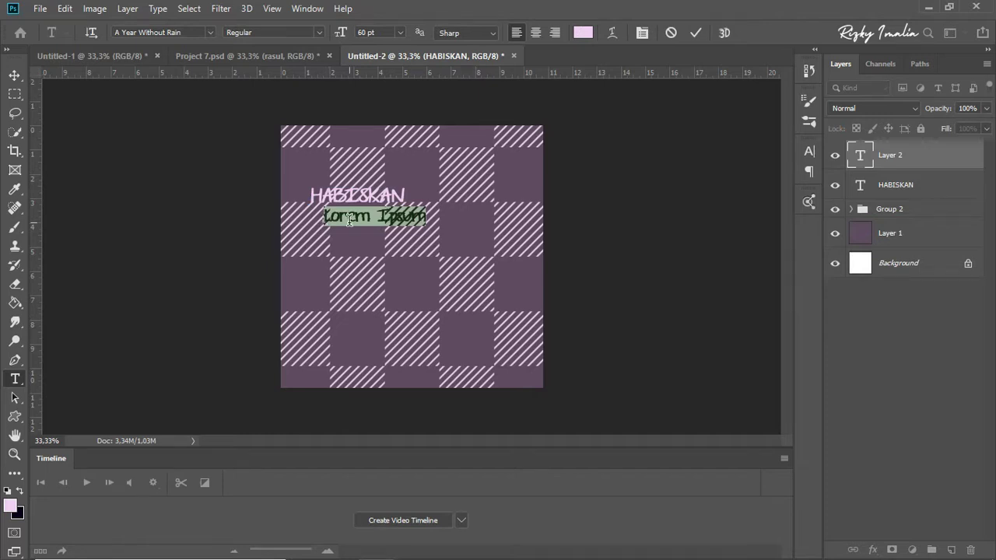
text(WAKTU)
click(14, 77)
mouse_move(383, 225)
mouse_down()
mouse_move(419, 235)
mouse_move(379, 230)
mouse_up()
key(Return)
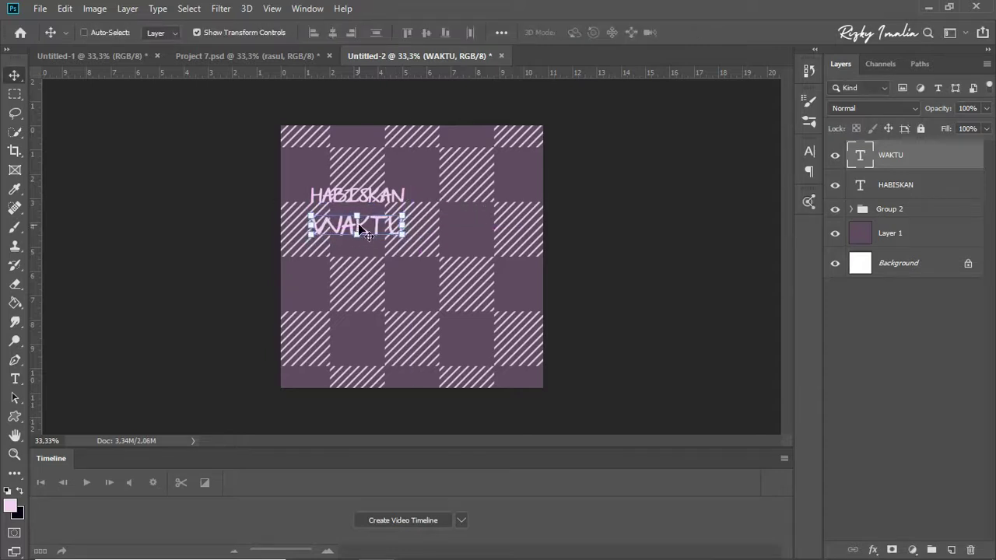
- Add the text LEBIH BANYAK UNTUK beside HABISKAN and shrink it to fit inside the canvas
click(15, 379)
click(422, 196)
text(LEBIH BANYAK)
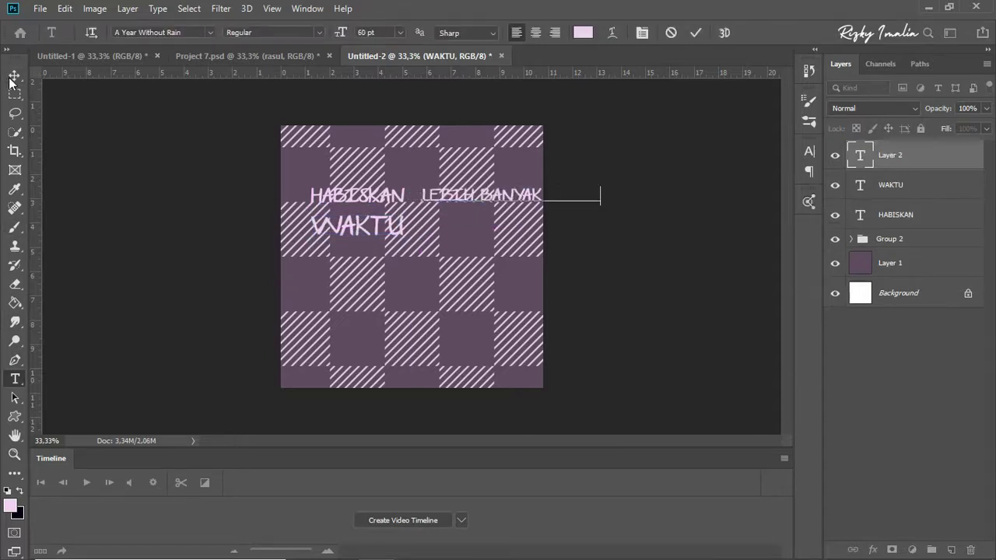
click(14, 76)
drag(600, 195, 542, 196)
key(Return)
drag(521, 195, 509, 196)
- Add the text MENCINTAI beside WAKTU and scale it to the width of the line above
click(15, 379)
click(428, 231)
text(MENCINTAI)
click(15, 75)
drag(428, 219, 414, 212)
drag(446, 231, 444, 232)
drag(524, 227, 526, 227)
mouse_move(472, 237)
mouse_down()
mouse_move(472, 245)
mouse_move(486, 231)
mouse_up()
key(Return)
- Add the text ALLAH below WAKTU in the Avocado Creamy font and position it
key(t)
click(340, 265)
text(ALLAH)
key(ctrl+a)
click(208, 32)
click(156, 114)
key(ctrl+Return)
key(v)
drag(366, 263, 405, 268)
- Add the text DAN beside ALLAH in the A Year Without Rain font and tilt it slightly clockwise
key(t)
click(438, 268)
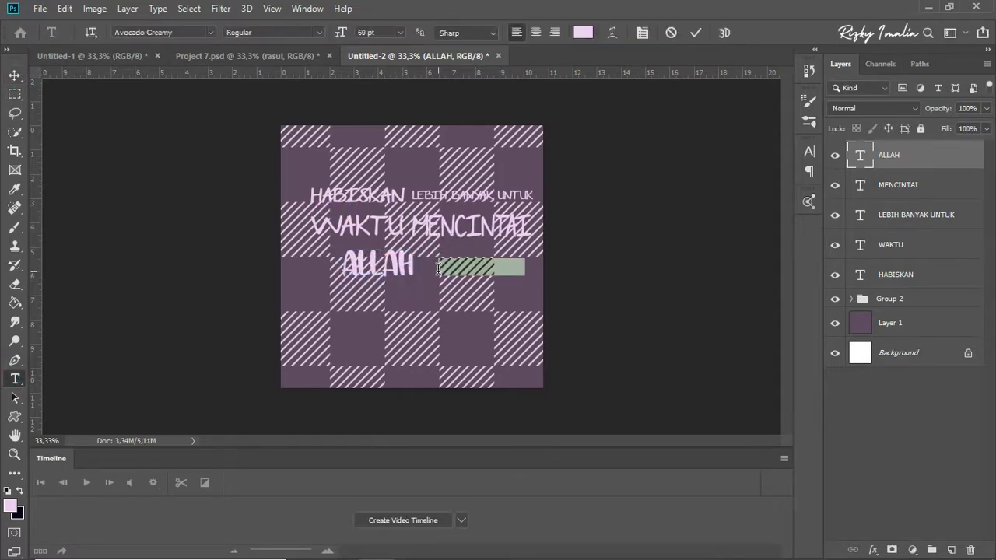
text(DAN)
key(ctrl+a)
click(809, 150)
drag(477, 255, 443, 263)
key(Return)
- Add the text RASUL-NYA below DAN in the Avocado Creamy font and resize it
key(t)
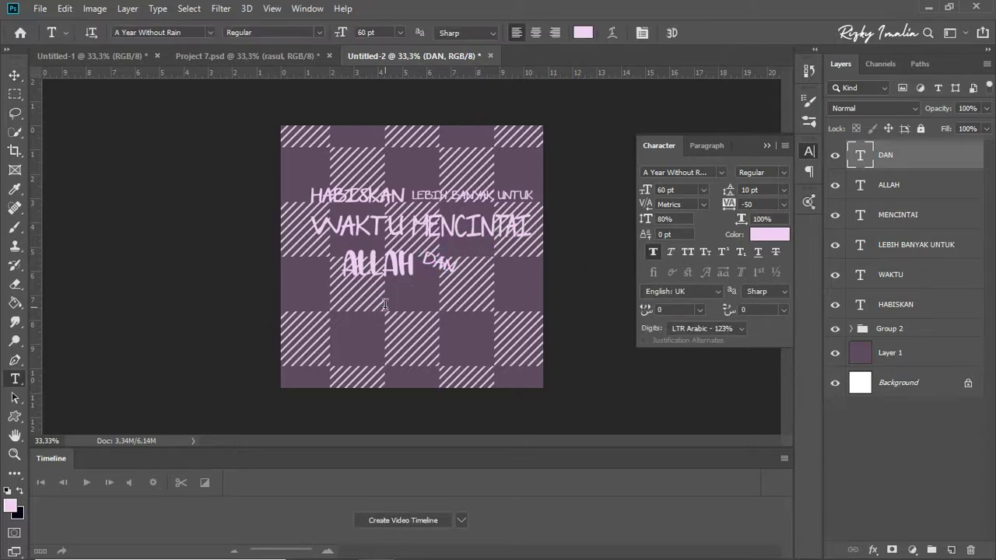
click(384, 304)
text(RASUL)
key(ctrl+a)
click(721, 171)
click(718, 209)
key(ctrl+Return)
key(v)
drag(455, 311, 489, 339)
drag(479, 316, 491, 306)
key(Return)
- Enlarge RASUL-NYA slightly and adjust DAN's placement between ALLAH and RASUL-NYA
click(448, 265)
drag(448, 265, 458, 268)
key(Return)
click(401, 295)
drag(400, 295, 392, 291)
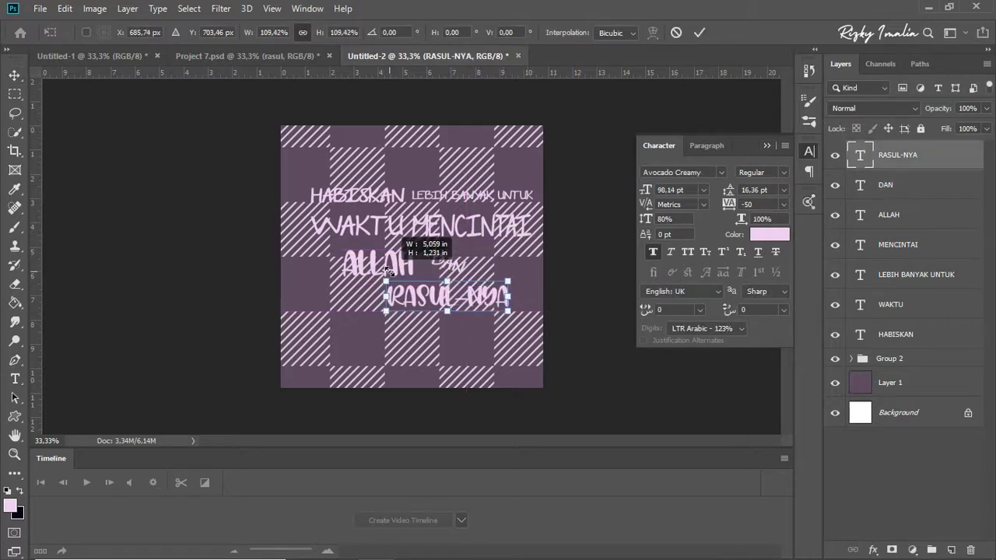
key(Return)
click(933, 187)
drag(466, 263, 459, 262)
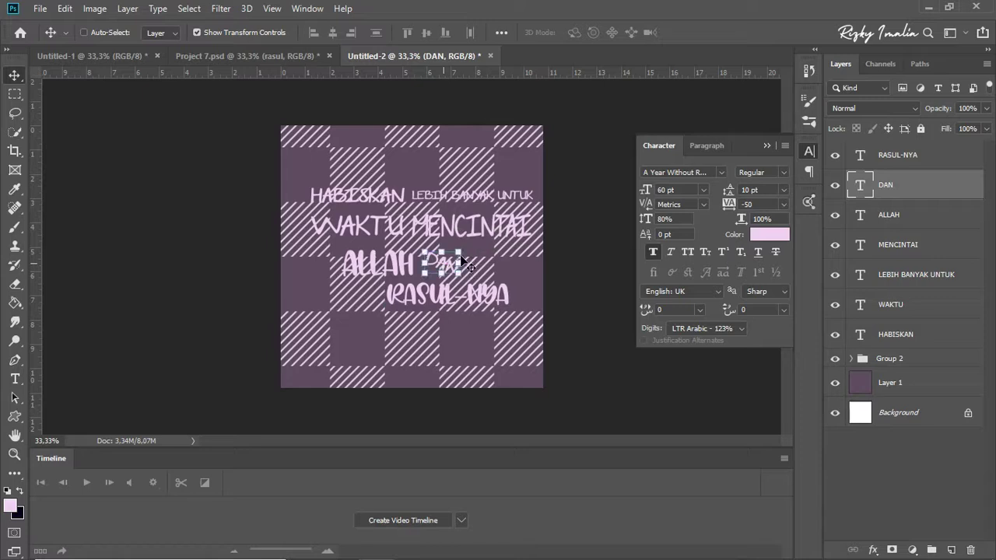
- Add the attribution text -UST FELIX in dark gray, centered below RASUL-NYA
click(927, 441)
click(14, 379)
click(579, 36)
click(96, 281)
key(Return)
click(387, 341)
text(JUST I )
text(LIX)
click(15, 75)
drag(463, 333, 441, 337)
click(892, 158)
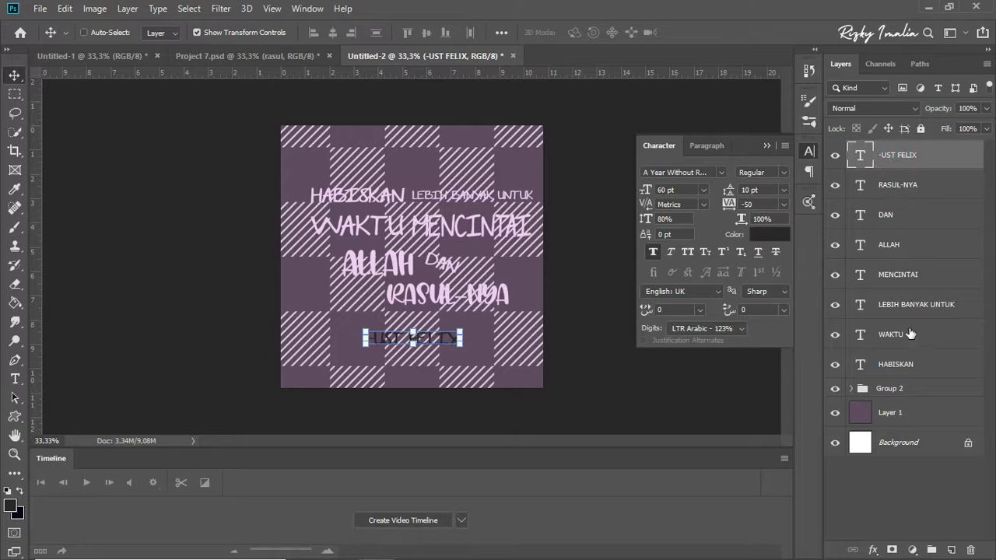
- Move all the text layers together slightly up and to the left on the canvas, then deselect them
shift+click(899, 366)
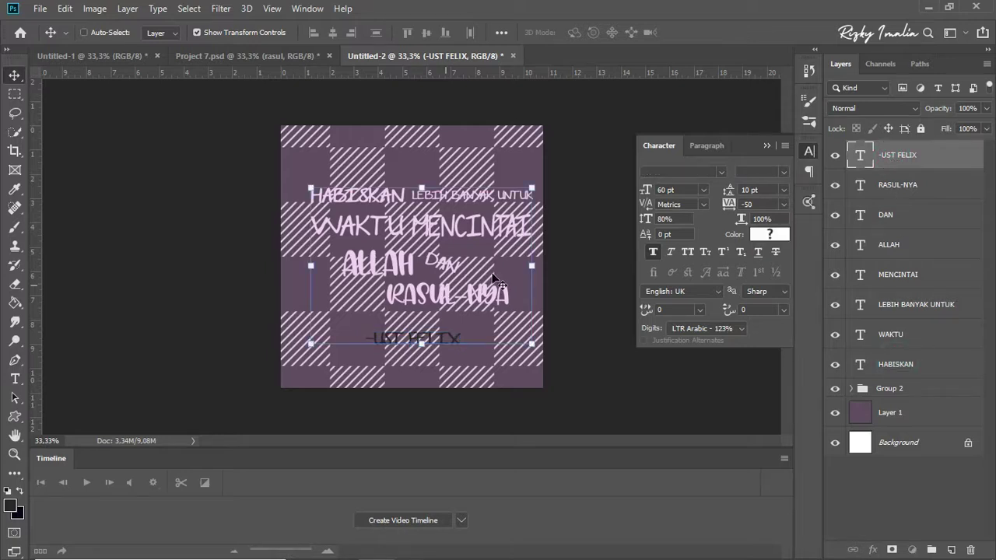
drag(495, 277, 483, 268)
click(952, 516)
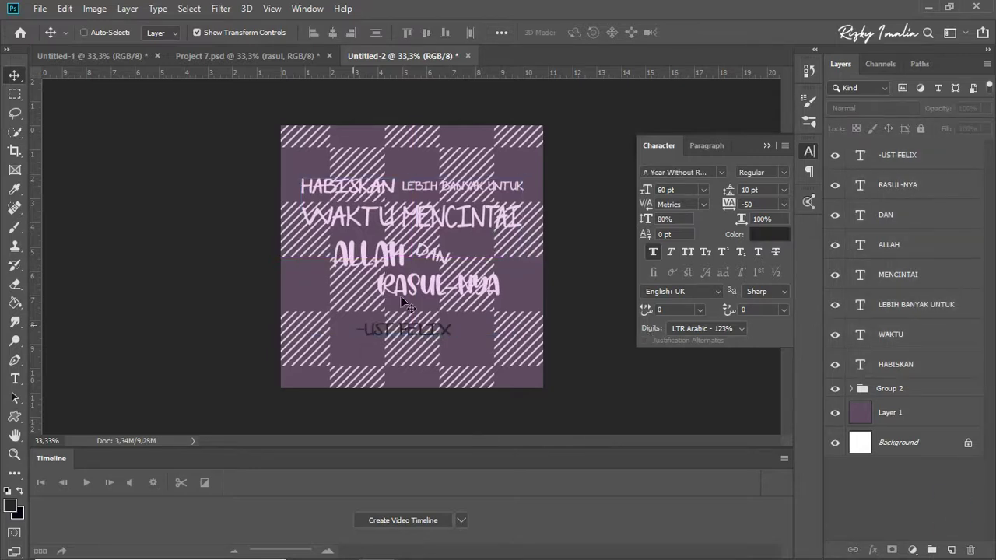
- Check the dark brushed backings behind the words in Project 7.psd, then return to the Untitled-2 document
click(897, 187)
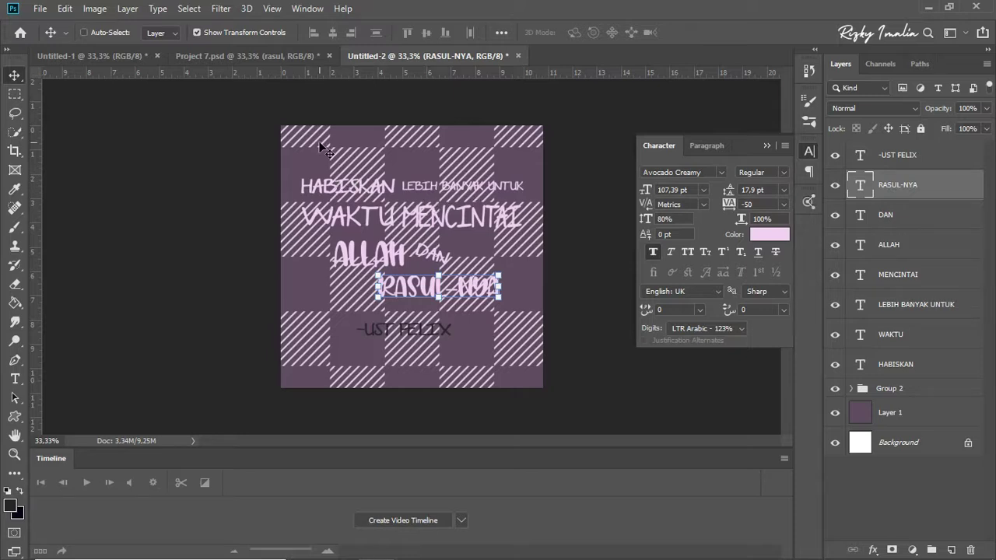
click(225, 56)
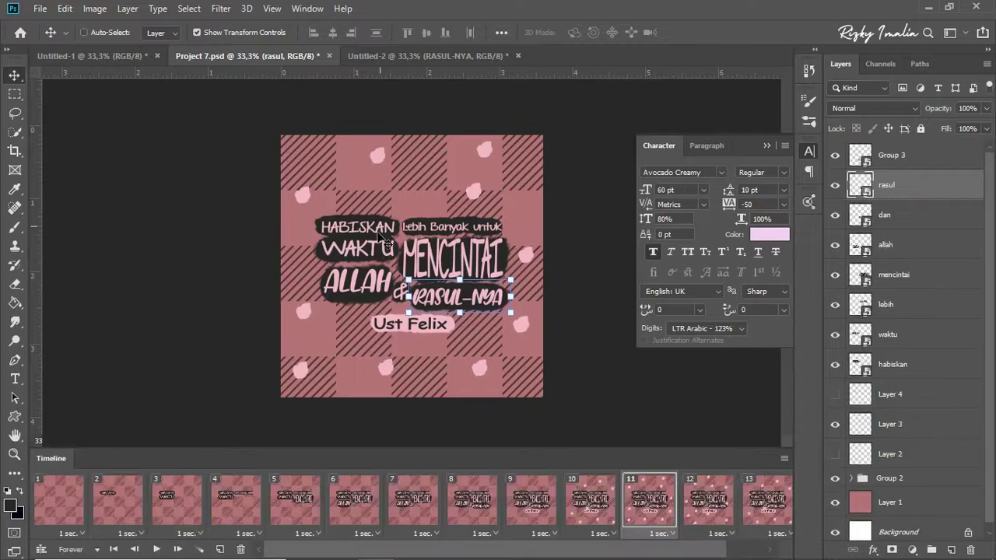
click(398, 57)
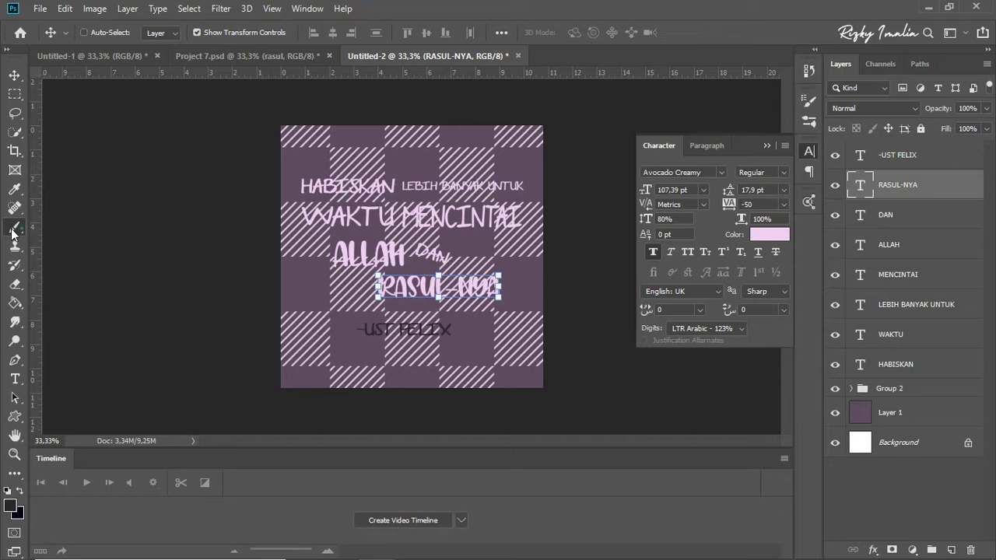
- Choose the rough-edged 30 px brush preset and add an empty layer directly above Group 2
key(b)
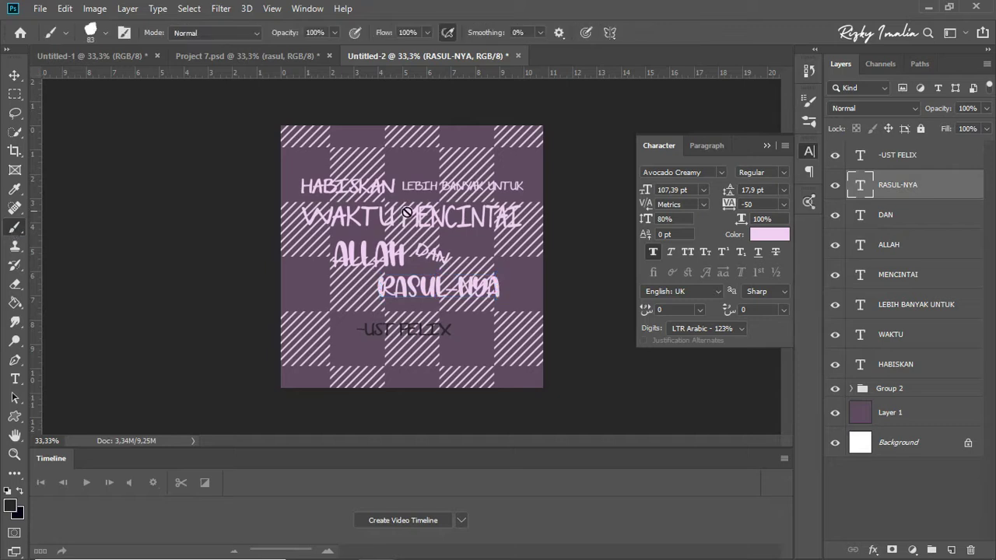
click(106, 34)
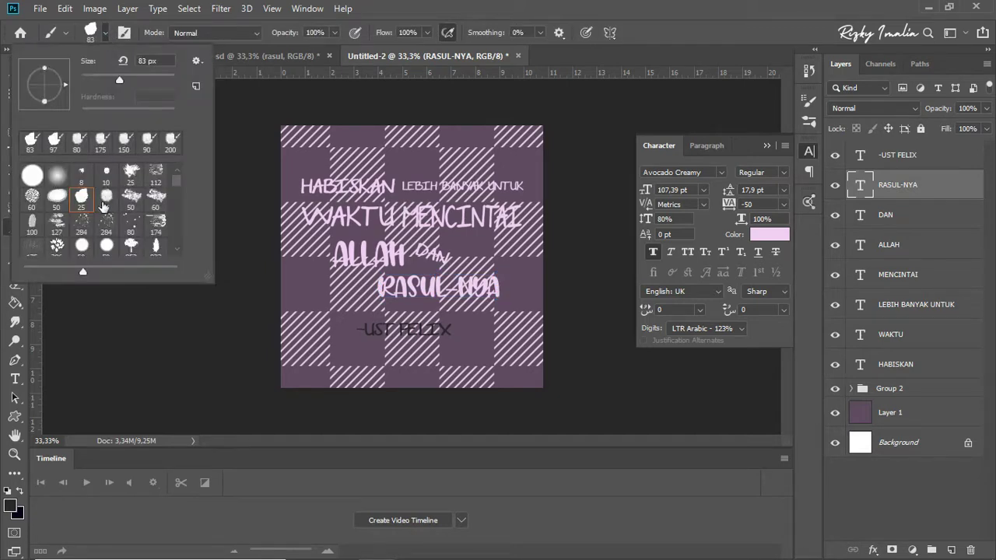
click(105, 197)
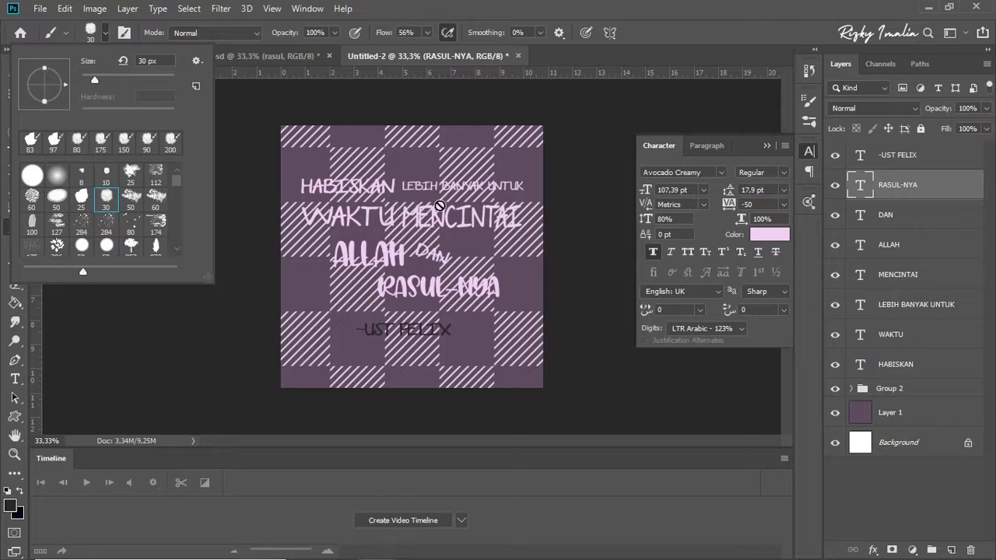
click(900, 364)
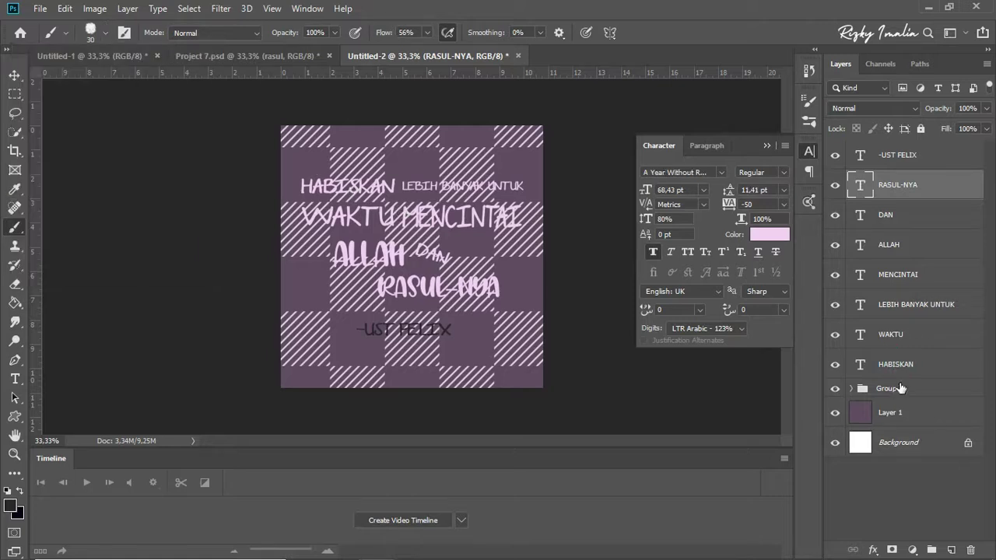
click(898, 388)
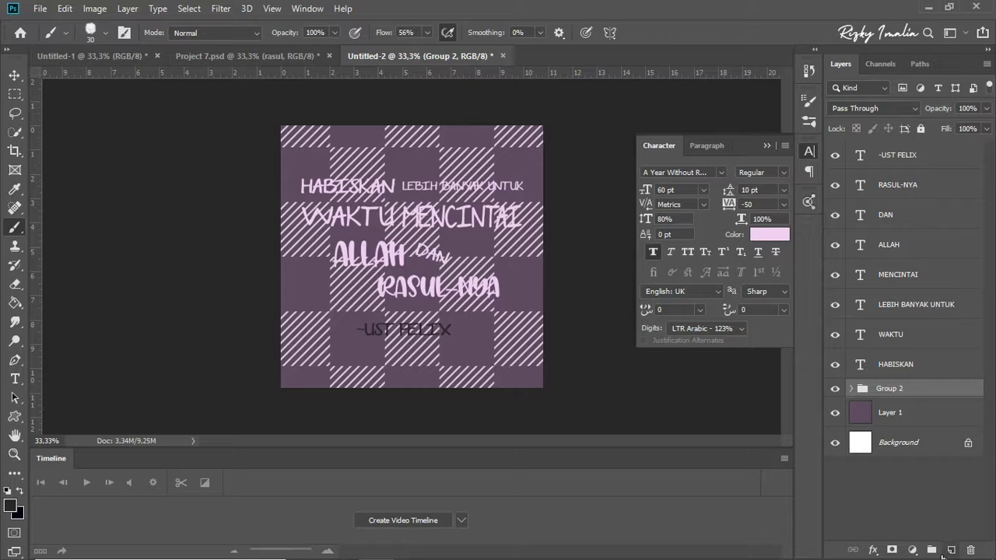
click(950, 551)
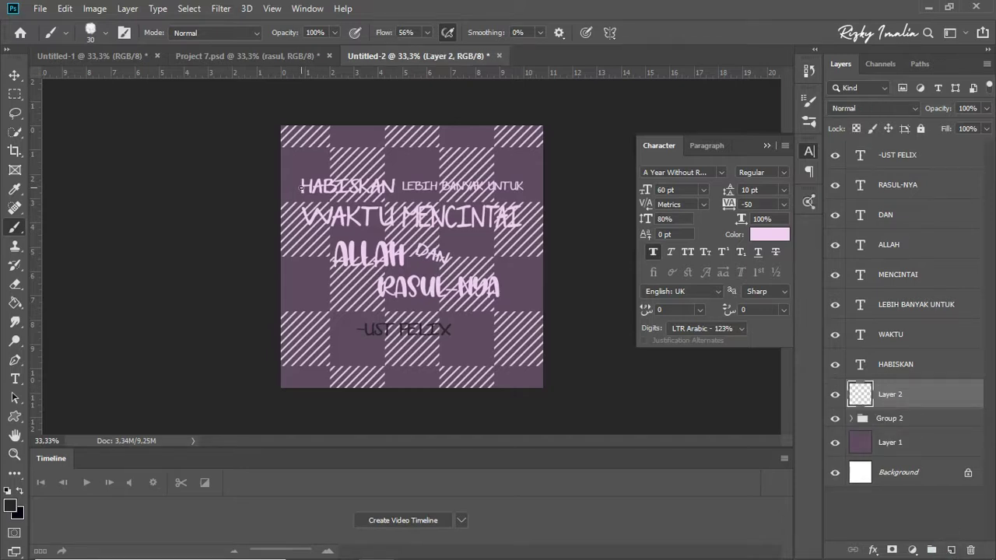
- Set the brush to 150 px with 100% flow and paint a dark rough-edged backing behind HABISKAN
click(103, 30)
drag(93, 79, 102, 79)
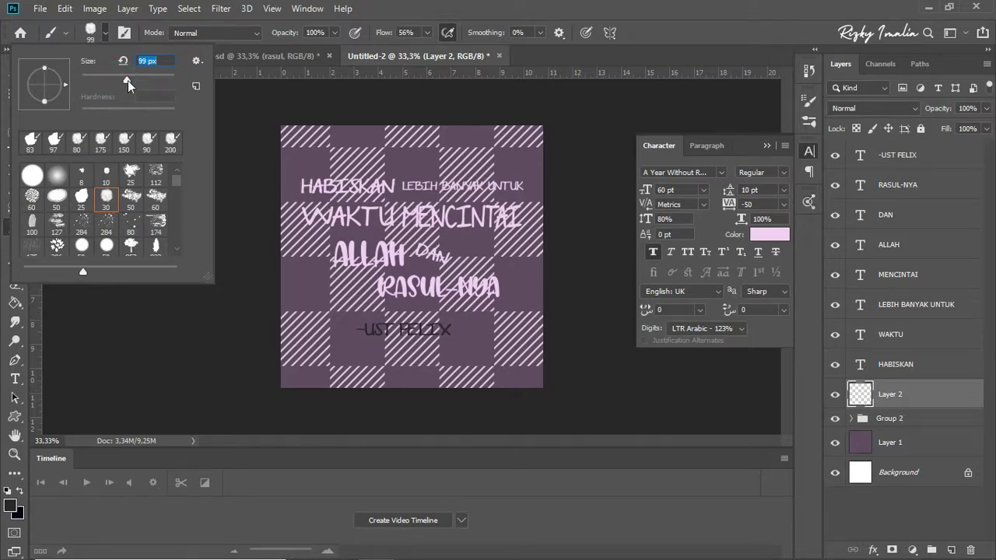
click(426, 33)
drag(431, 51, 519, 50)
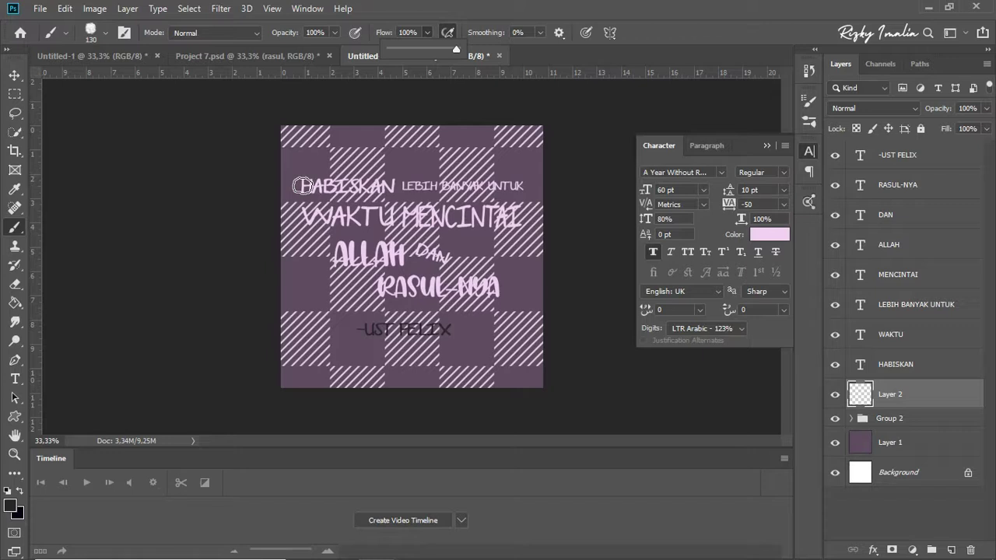
key(bracketright)
key(bracketright)
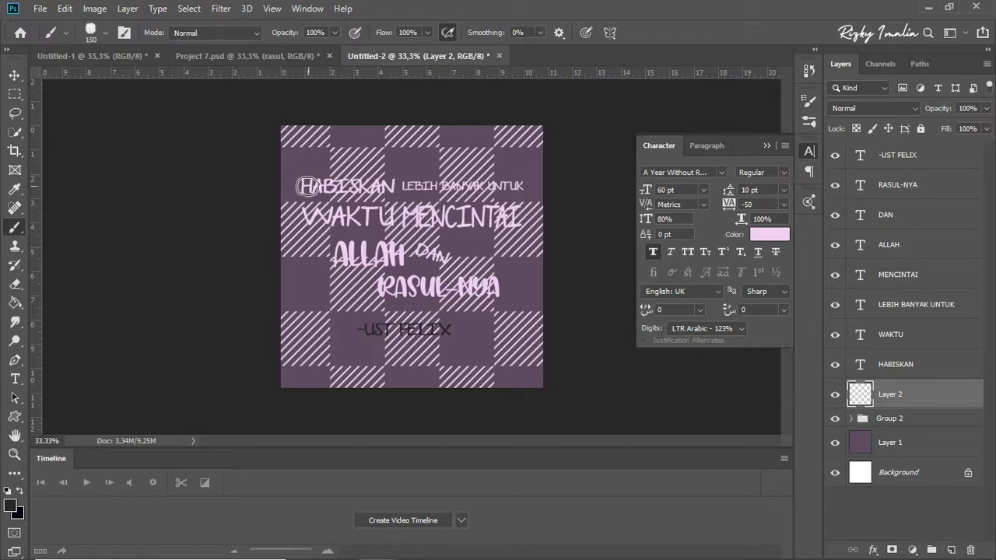
click(308, 186)
drag(308, 186, 403, 187)
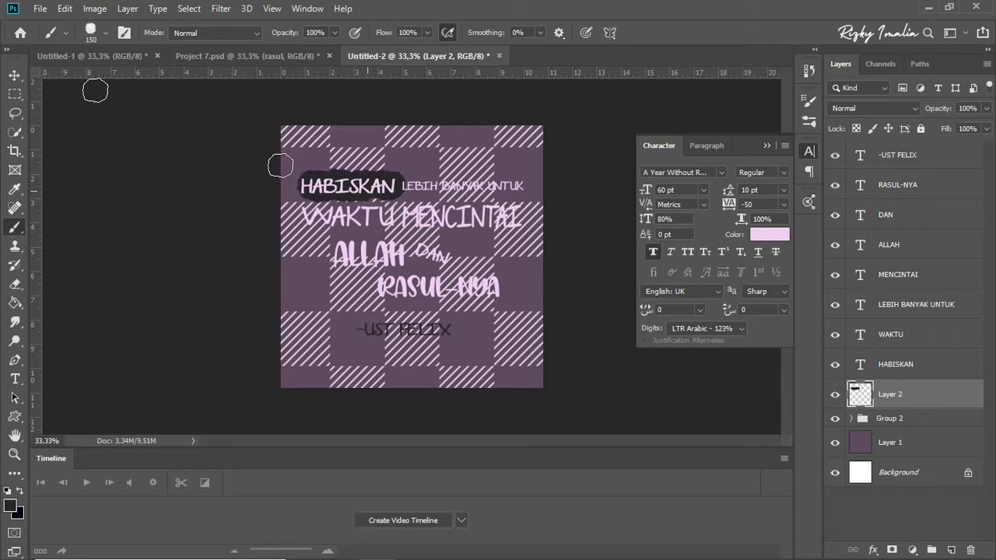
- Scale the dark backing to 91.25% and nudge it to the right until it is centered behind HABISKAN
click(18, 80)
mouse_move(376, 202)
mouse_down()
mouse_move(367, 196)
mouse_move(399, 202)
mouse_move(389, 197)
mouse_up()
key(Return)
key(Right)
key(Right)
key(Right)
key(Right)
key(Right)
key(Right)
key(Right)
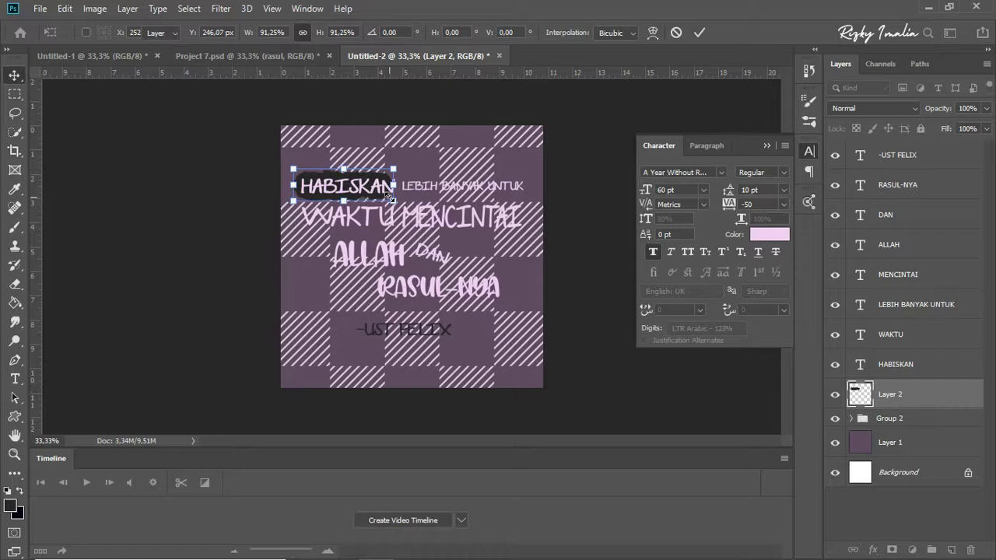
key(Return)
key(Right)
key(Right)
key(Right)
key(Right)
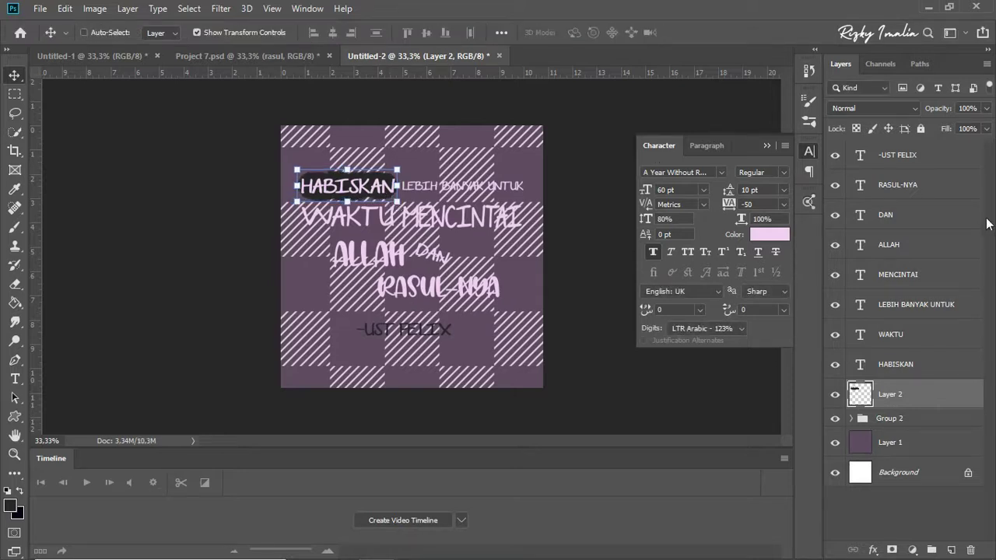
- Paint a dark backing behind WAKTU on a new layer above HABISKAN and scale it to 91.25%
click(924, 362)
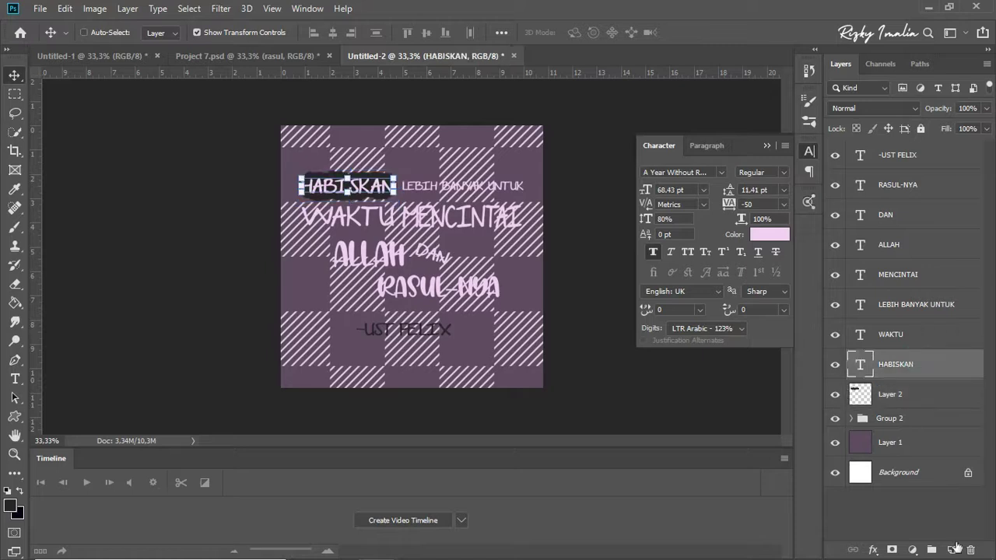
click(953, 550)
key(b)
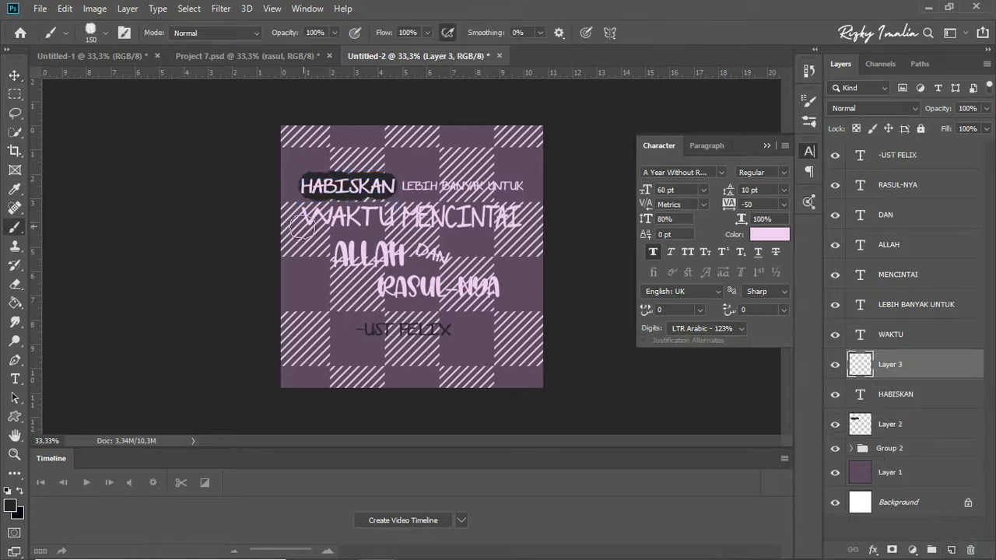
drag(307, 215, 393, 218)
key(v)
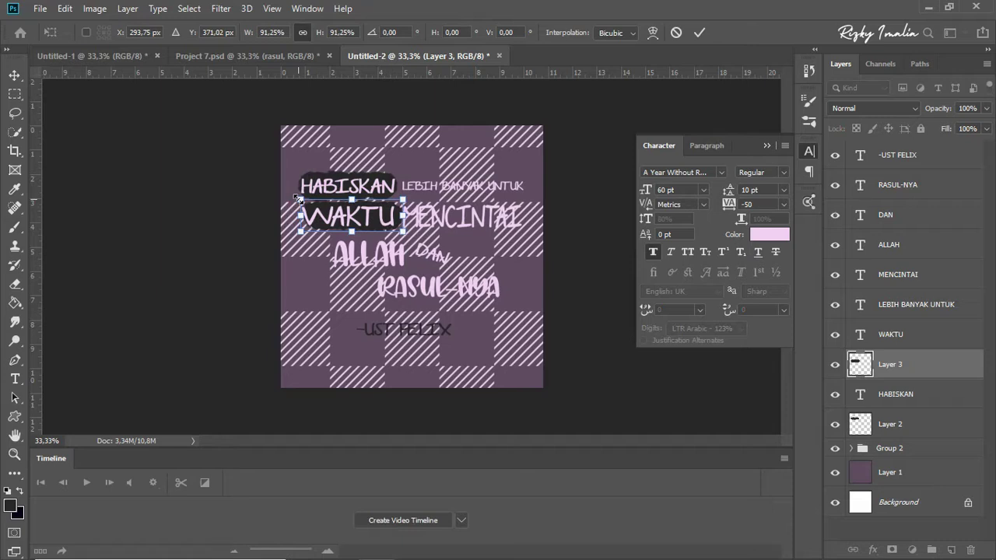
- Paint a dark backing behind LEBIH BANYAK UNTUK with a 100 px brush on a new layer above WAKTU
click(914, 333)
key(ctrl+shift+alt+n)
key(b)
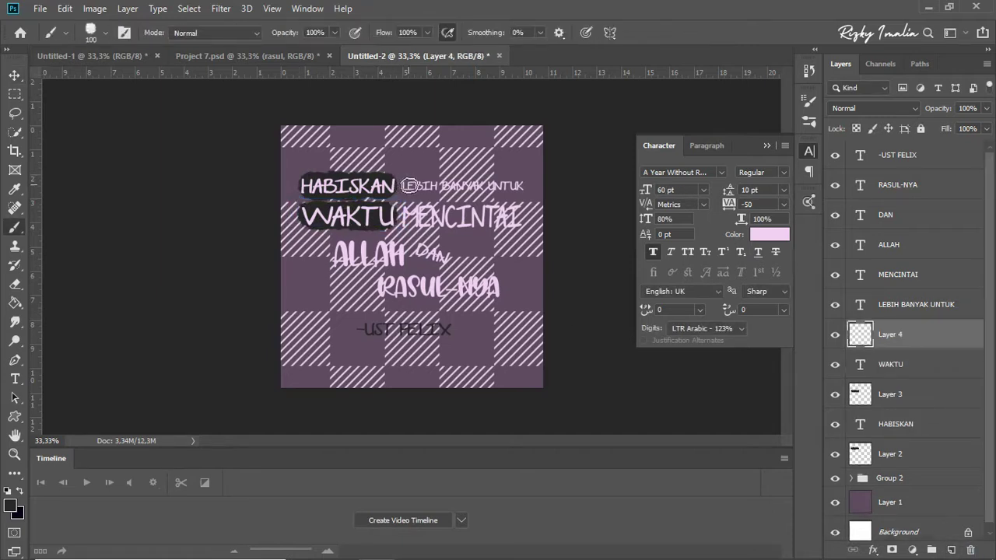
drag(402, 186, 488, 195)
key(v)
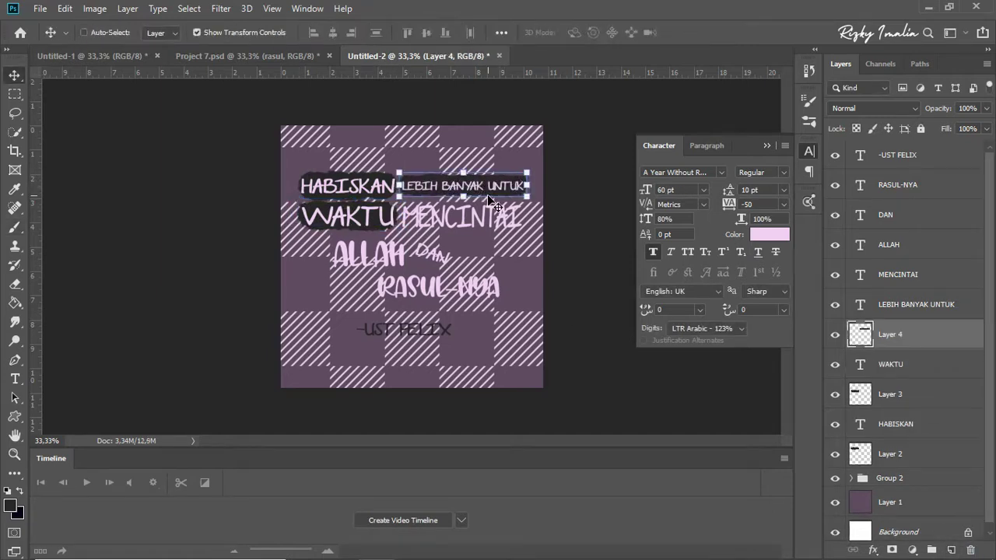
- Paint a dark backing behind MENCINTAI with a 150 px brush on a new layer above LEBIH BANYAK UNTUK
click(933, 304)
key(ctrl+shift+alt+n)
key(b)
drag(400, 216, 512, 216)
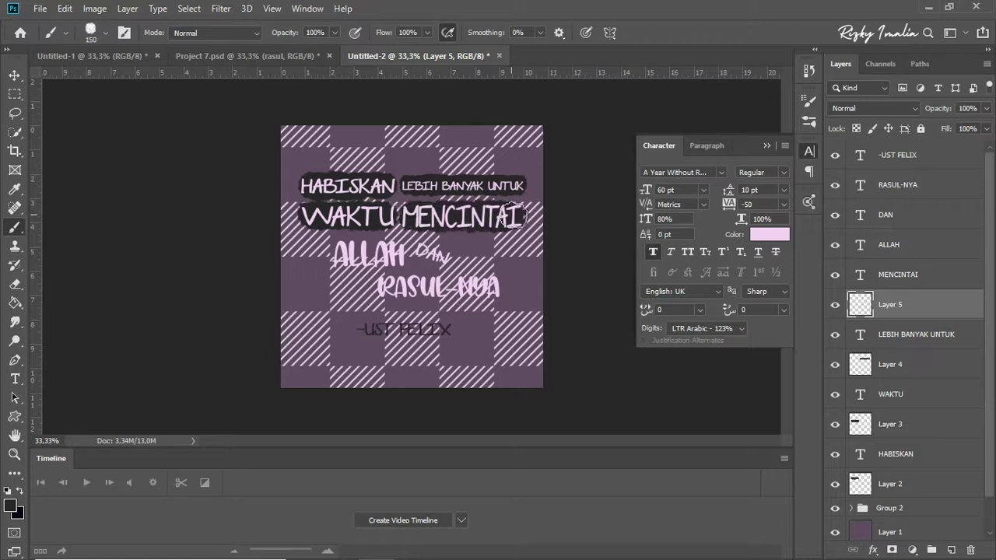
key(v)
- Paint a dark backing behind ALLAH with a 175 px brush on a new layer above MENCINTAI
click(934, 275)
key(ctrl+shift+alt+n)
key(b)
key(bracketright)
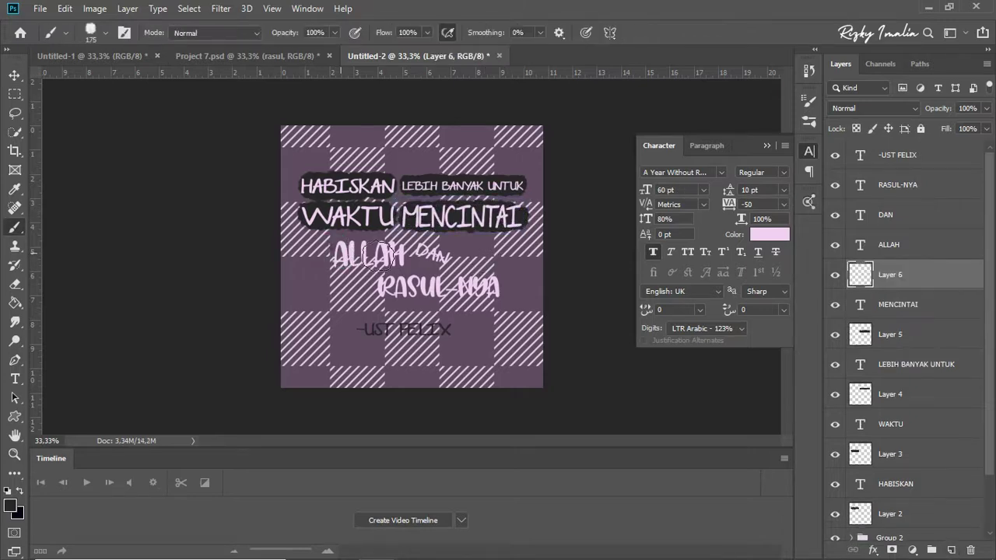
drag(342, 254, 401, 253)
key(v)
- Paint a small tilted dark backing behind DAN on a new layer between the ALLAH and DAN layers
click(916, 218)
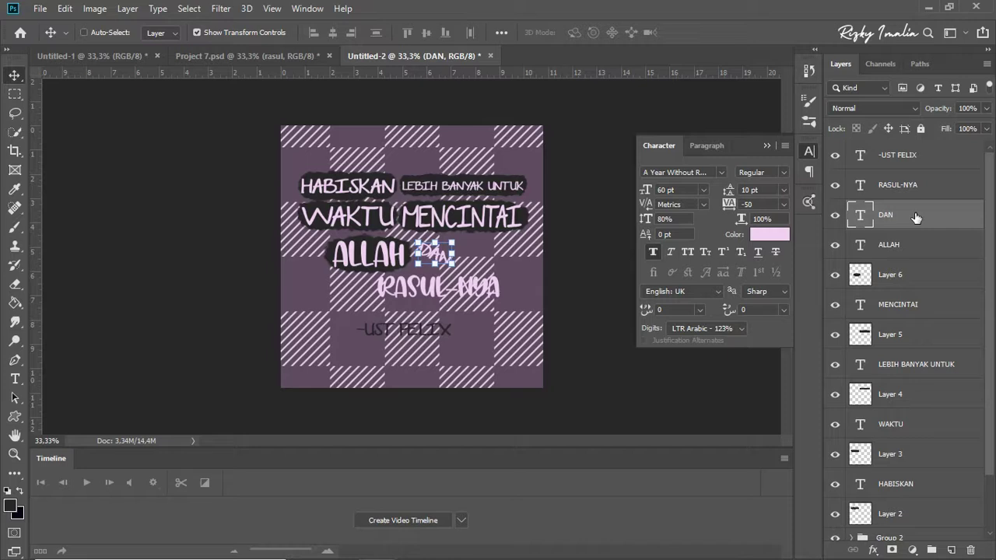
key(ctrl+shift+alt+n)
key(b)
drag(449, 260, 448, 262)
key(v)
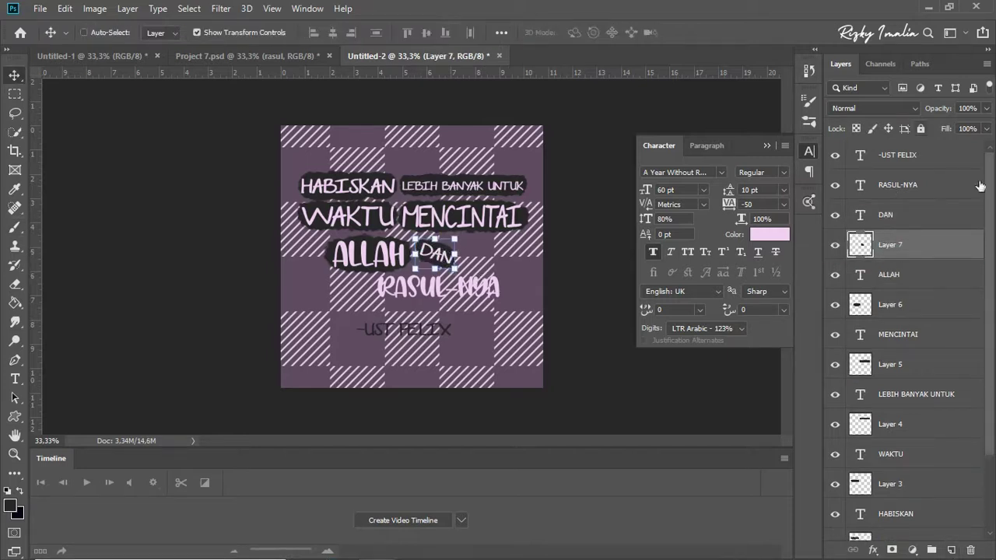
- Paint a dark backing behind RASUL-NYA on a new layer between the DAN and RASUL-NYA layers
click(899, 216)
click(952, 550)
click(901, 275)
click(903, 214)
key(b)
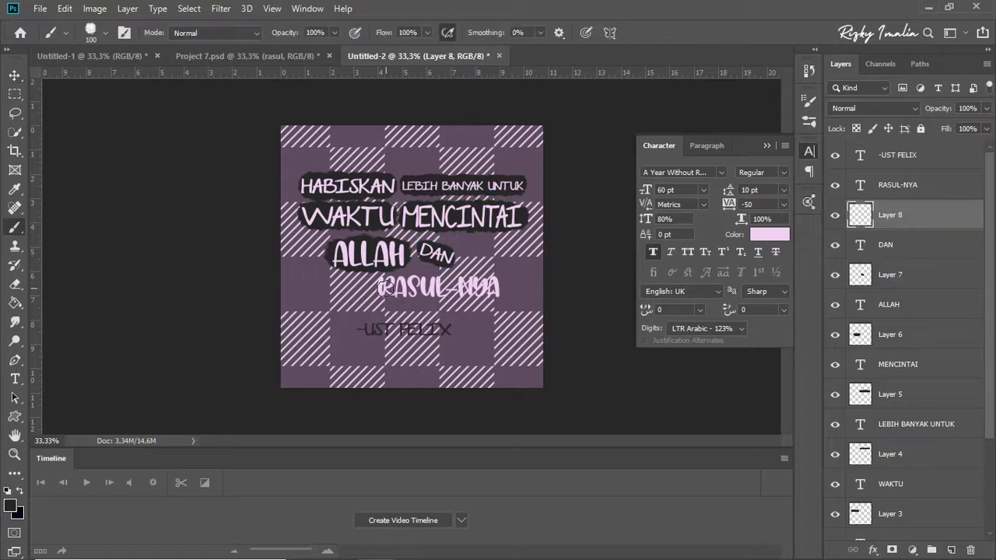
drag(384, 288, 509, 284)
key(v)
key(Return)
- Add a new layer above RASUL-NYA and set the foreground color to the lettering's light pink
click(941, 163)
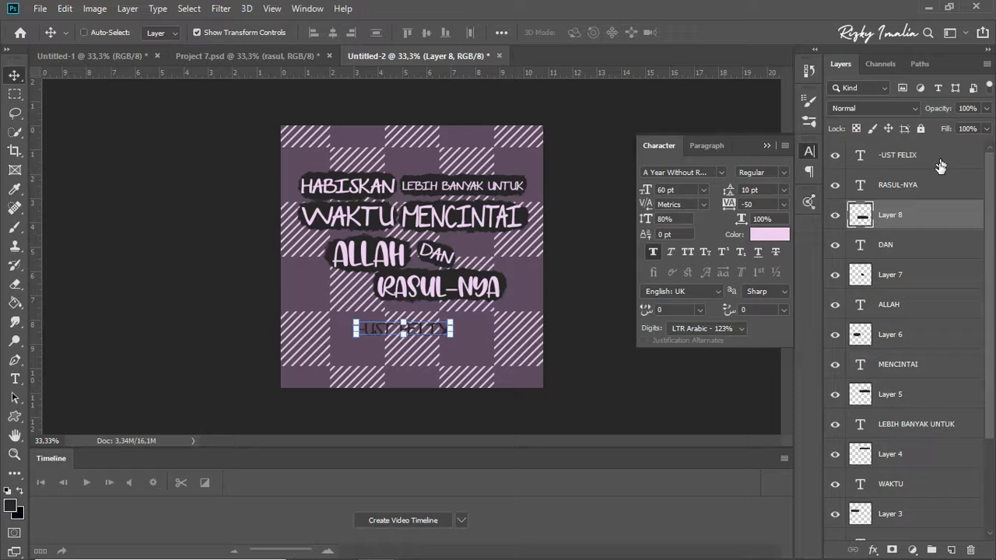
click(939, 186)
click(951, 550)
click(11, 505)
click(492, 287)
click(449, 126)
- Paint a light pink backing behind the attribution text and resize it to fit around the words
key(b)
mouse_move(364, 328)
mouse_down()
mouse_move(418, 343)
mouse_move(403, 328)
mouse_move(446, 328)
mouse_move(452, 316)
mouse_up()
key(ctrl+z)
key(ctrl+t)
drag(405, 346, 457, 330)
key(Return)
key(Return)
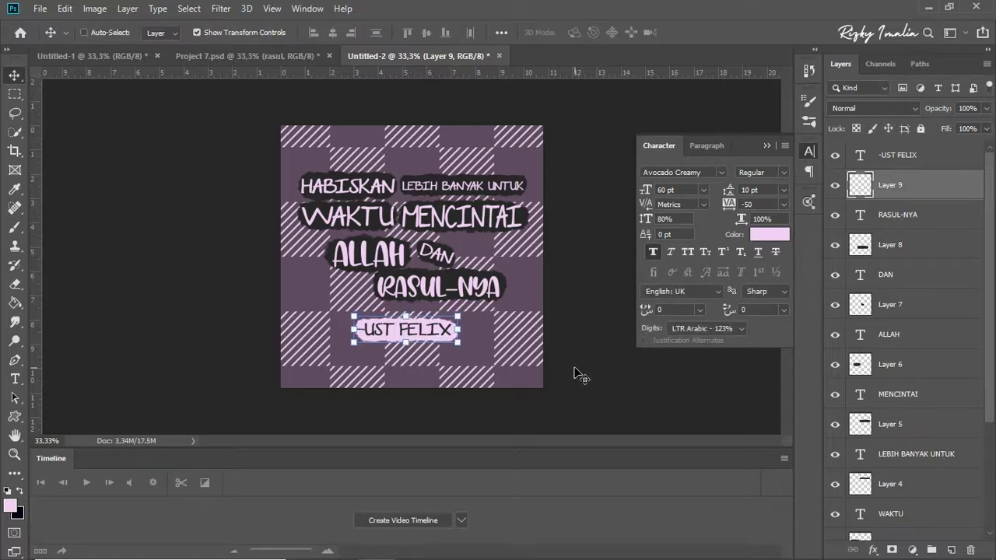
- Group the attribution text layer with its light pink backing, Layer 9
click(714, 419)
drag(988, 218, 991, 420)
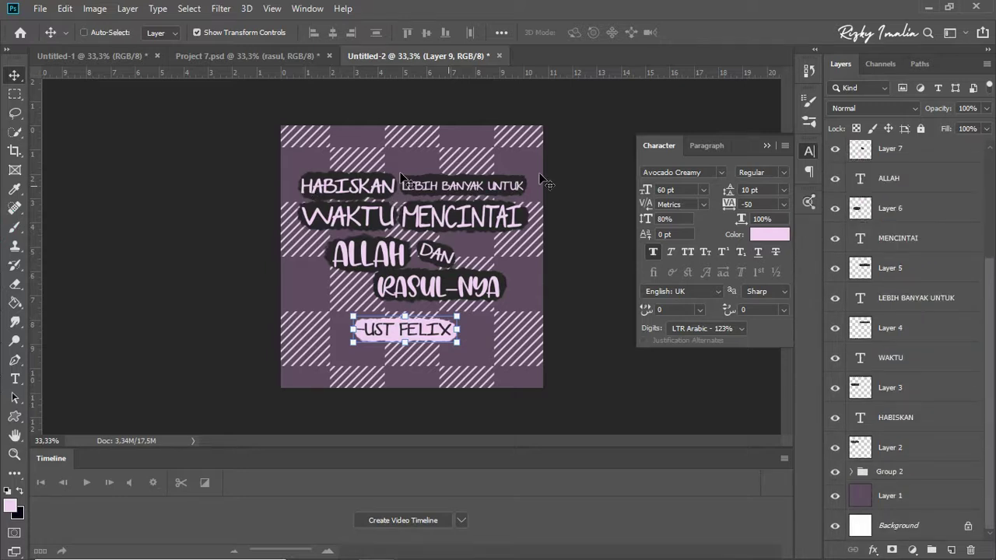
click(988, 199)
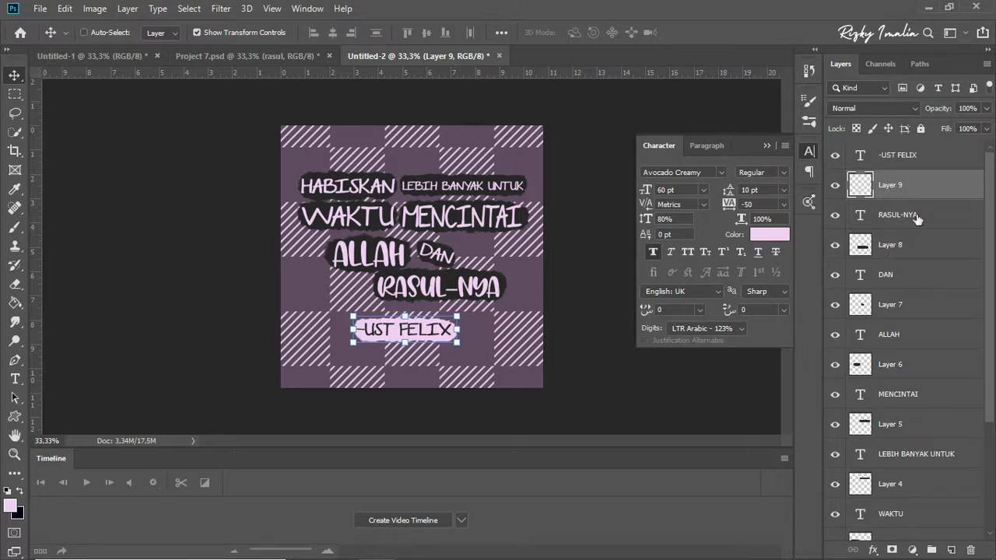
click(891, 153)
ctrl+click(876, 186)
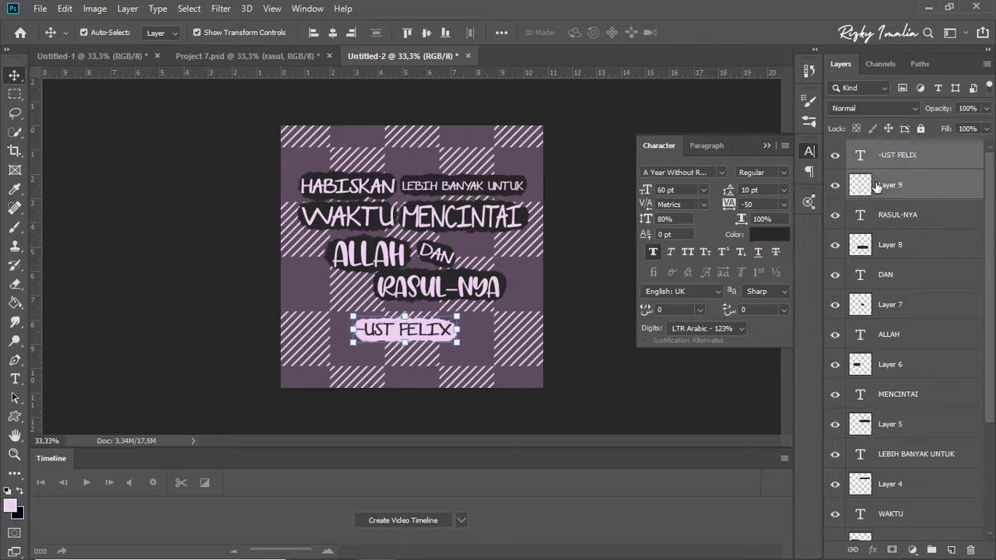
key(ctrl+g)
- Group the RASUL-NYA text layer with its dark backing, Layer 8
click(877, 172)
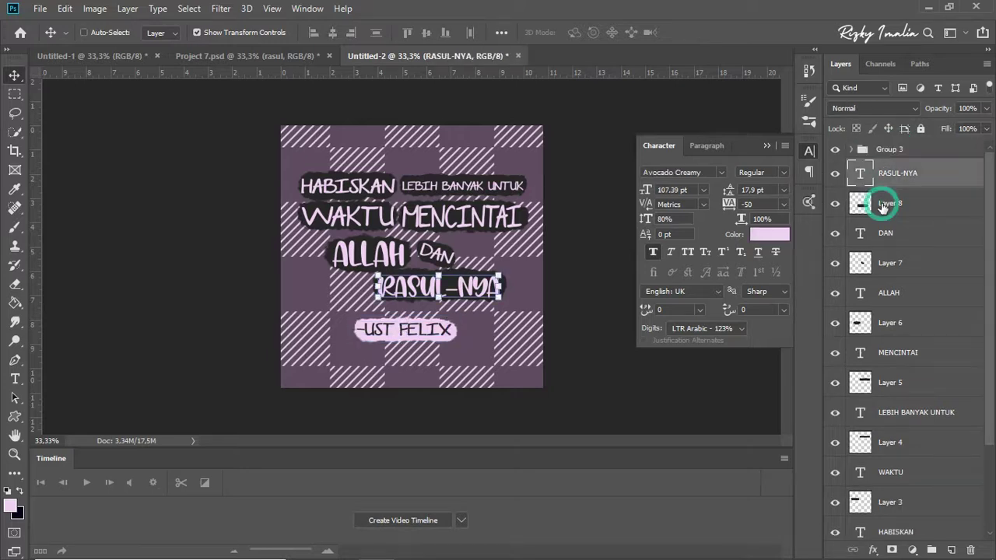
ctrl+click(882, 206)
key(ctrl+g)
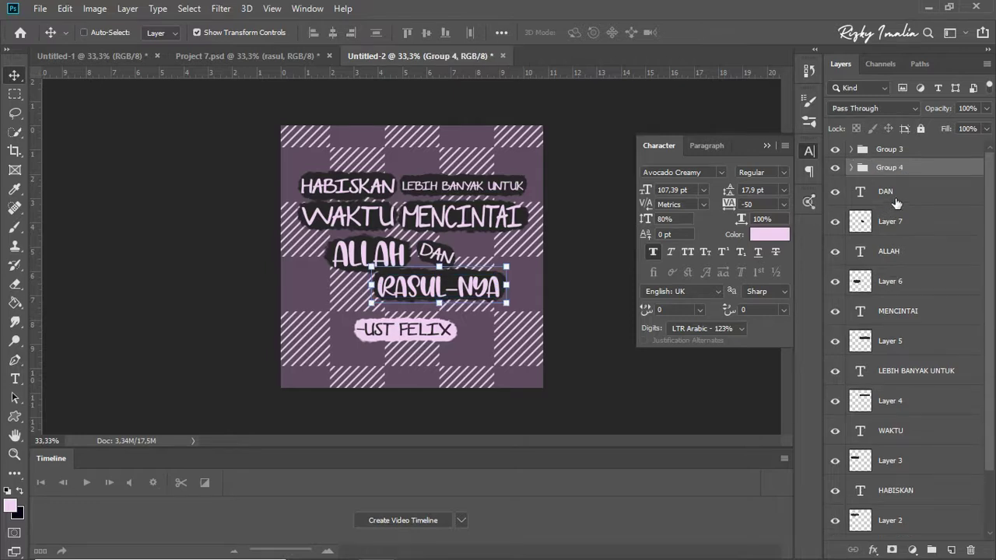
- Group the DAN text layer with its backing, Layer 7, and the ALLAH text layer with its backing, Layer 6
click(897, 203)
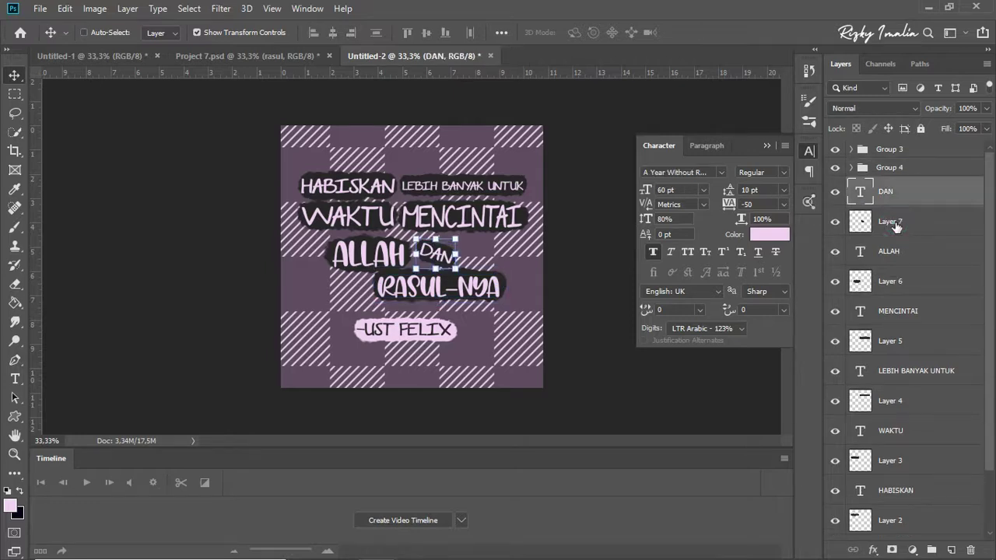
ctrl+click(896, 226)
key(ctrl+g)
click(894, 219)
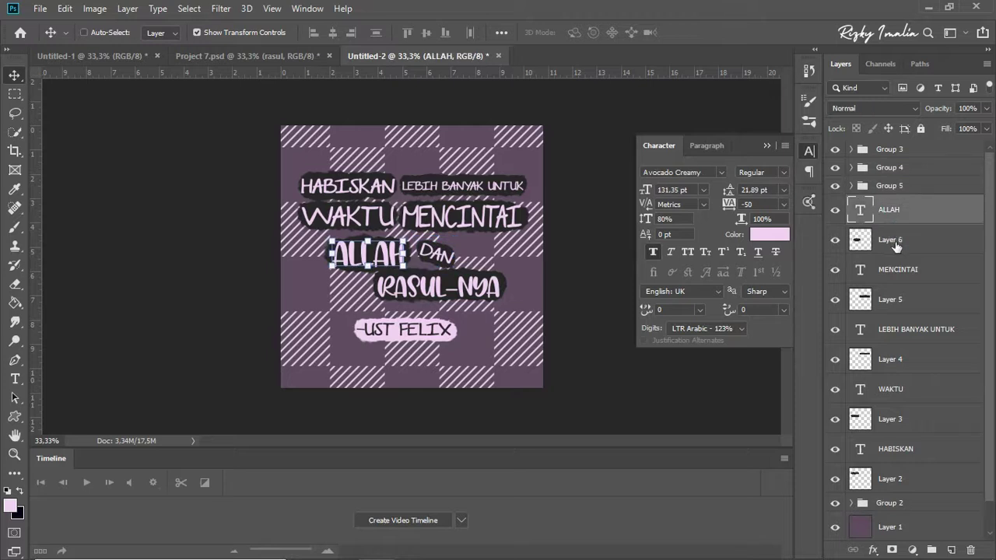
ctrl+click(897, 244)
key(ctrl+g)
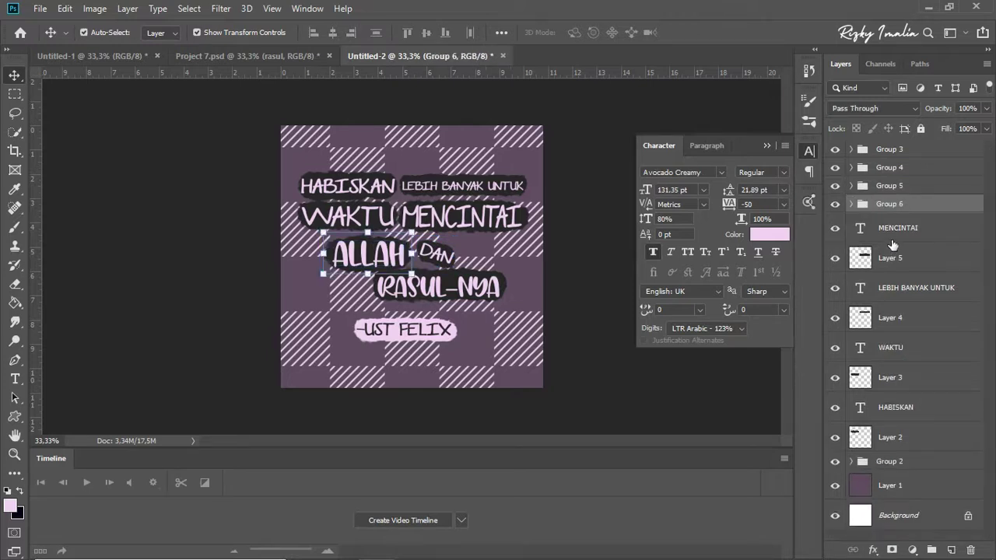
- Group the MENCINTAI text layer with Layer 5, and the LEBIH BANYAK UNTUK text layer with Layer 4
click(903, 228)
ctrl+click(908, 263)
key(ctrl+g)
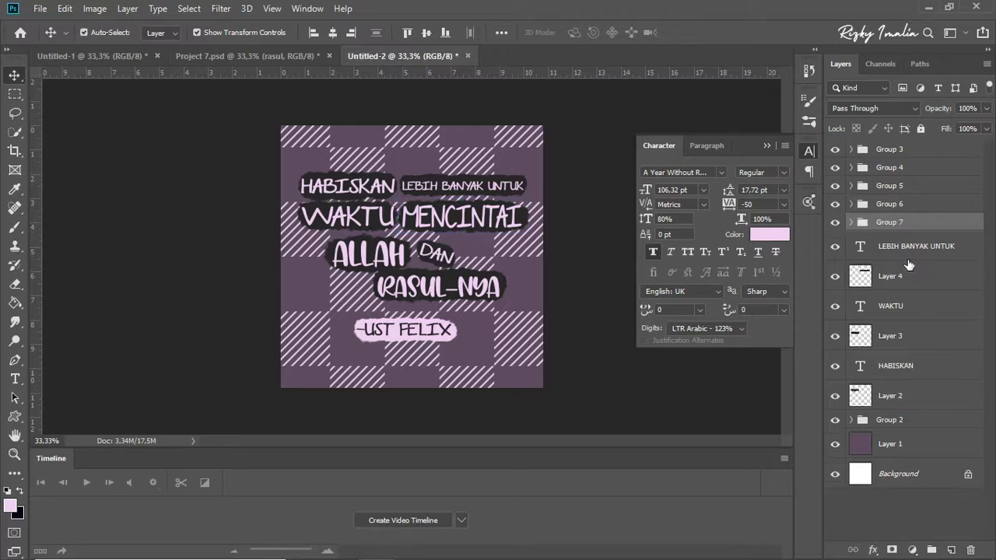
click(918, 246)
ctrl+click(928, 276)
key(ctrl+g)
- Group the WAKTU text layer, Layer 3 and Group 8 together, and group the HABISKAN text layer with Layer 2
ctrl+click(913, 267)
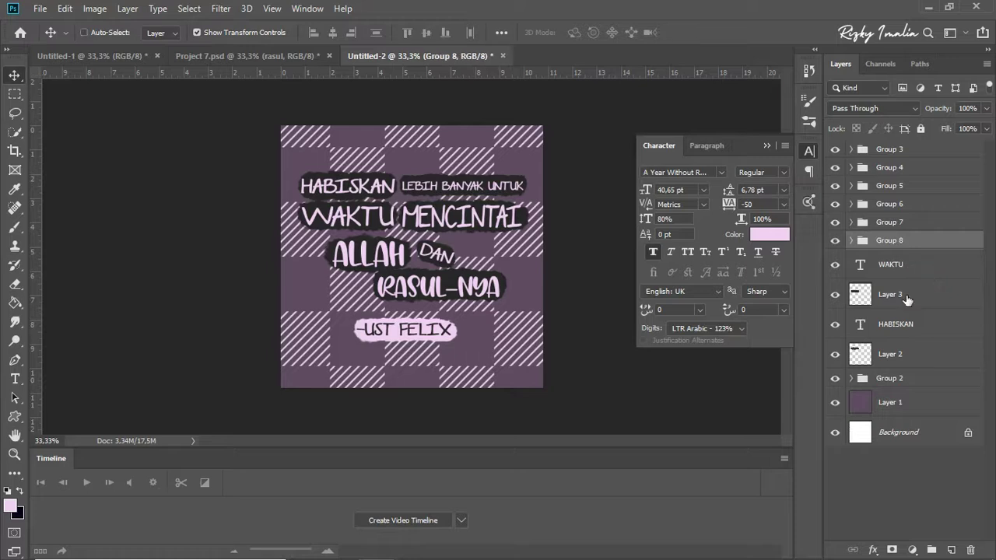
ctrl+click(904, 298)
key(ctrl+g)
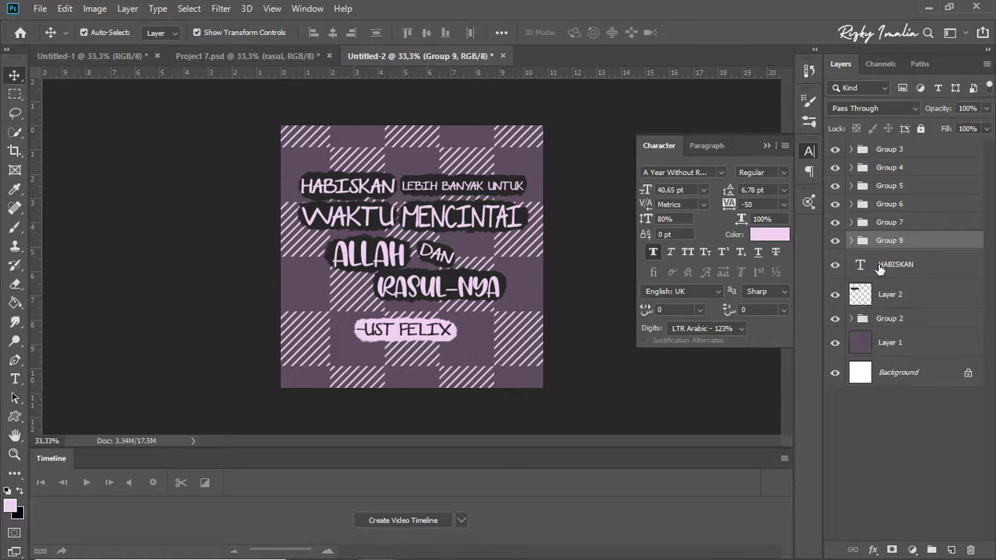
click(895, 265)
ctrl+click(891, 298)
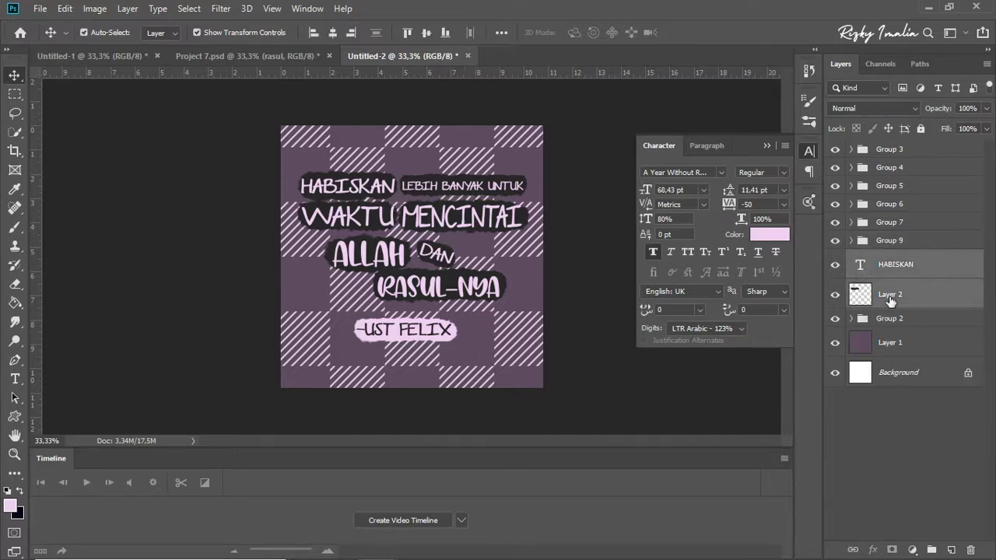
key(ctrl+g)
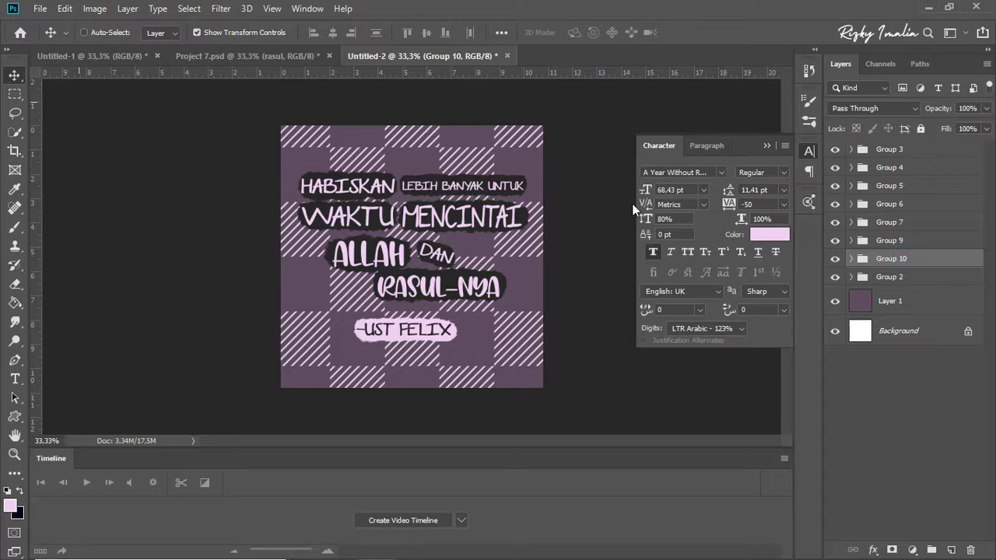
- Set the Move tool's auto-select target to Group and shift the HABISKAN group slightly up and left
click(891, 262)
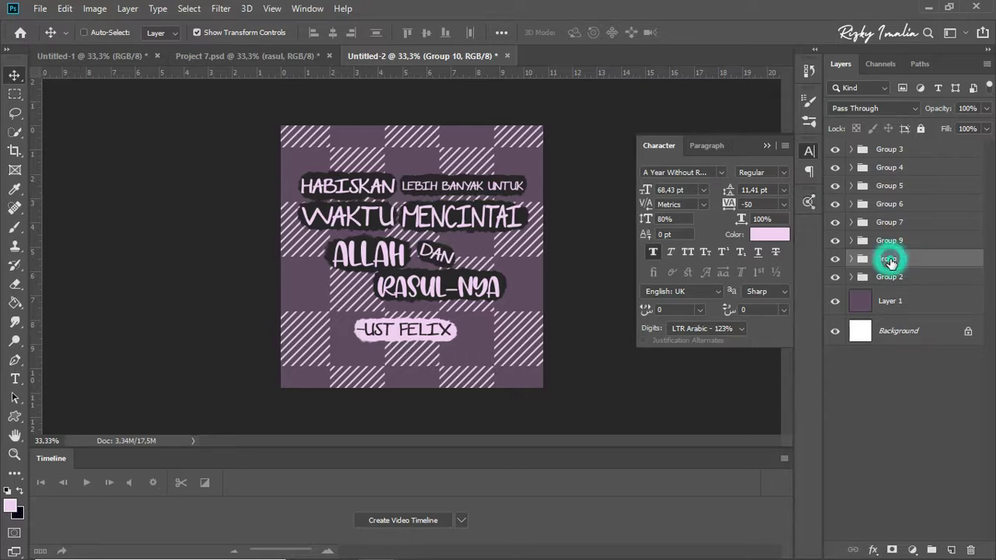
click(891, 242)
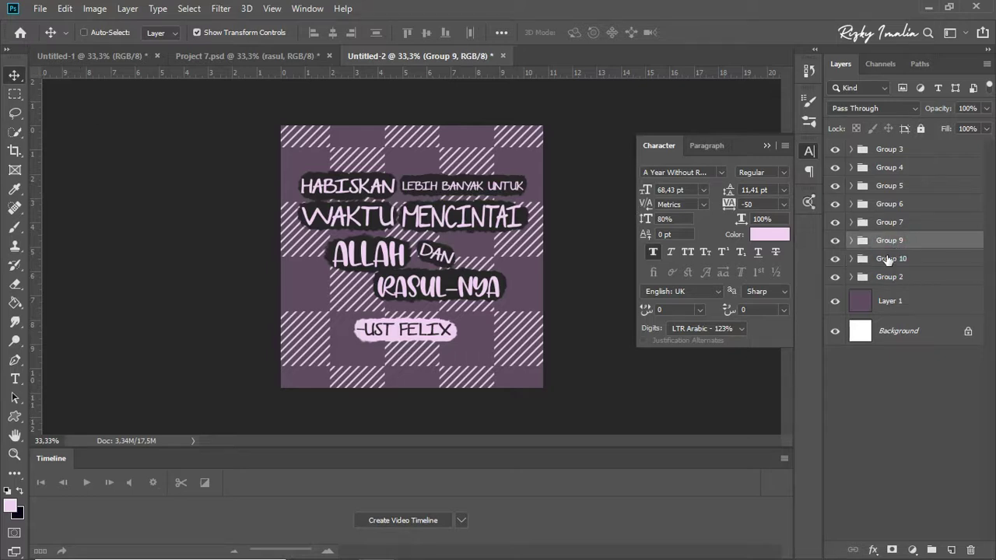
click(174, 34)
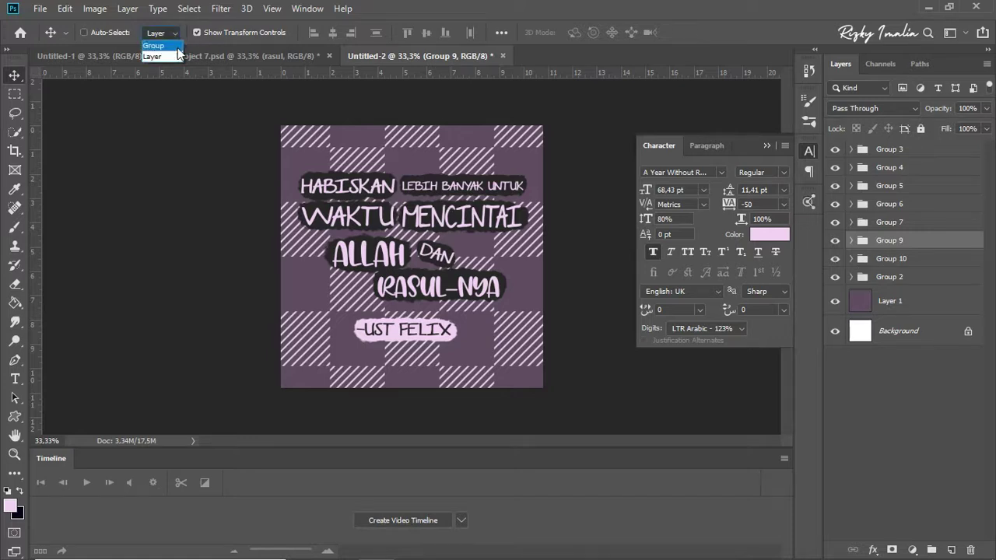
click(164, 44)
click(874, 261)
drag(375, 191, 373, 188)
- Nudge Group 9 and the MENCINTAI group slightly right to widen the gap to the words beside them
click(895, 242)
click(893, 223)
drag(485, 185, 485, 184)
- Take Group 8 out of Group 9 and shift the WAKTU group slightly left and down
click(893, 241)
click(850, 240)
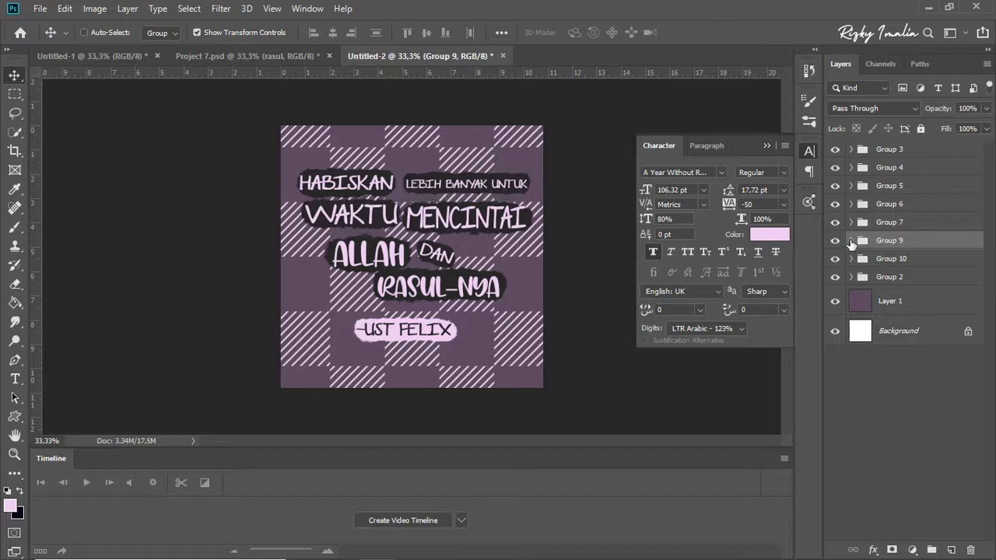
drag(897, 257, 896, 233)
click(852, 258)
click(895, 259)
drag(453, 192, 477, 203)
- Nudge the ALLAH group slightly down and move the RASUL-NYA group farther down to open up the line spacing
click(899, 226)
click(930, 207)
drag(387, 260, 387, 263)
click(895, 185)
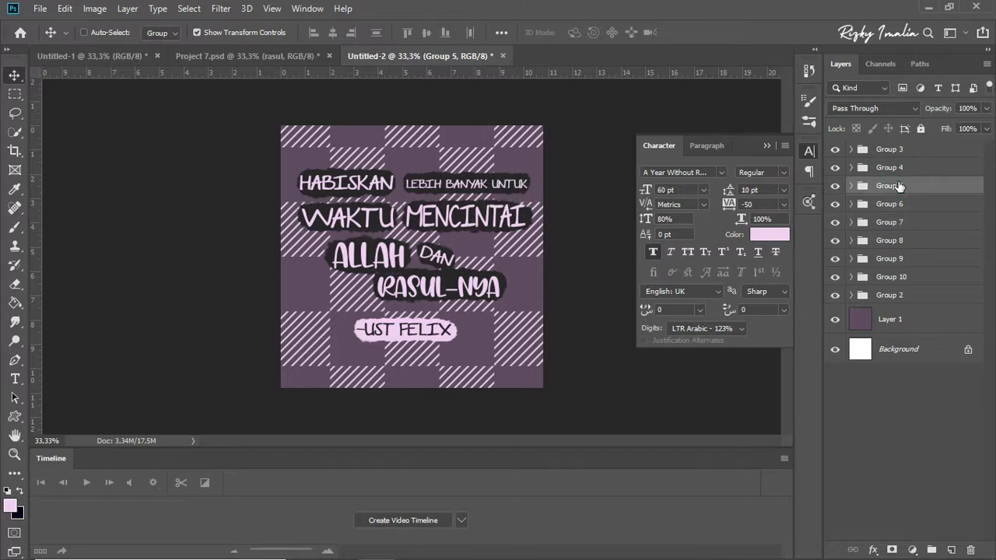
click(894, 167)
drag(447, 289, 450, 298)
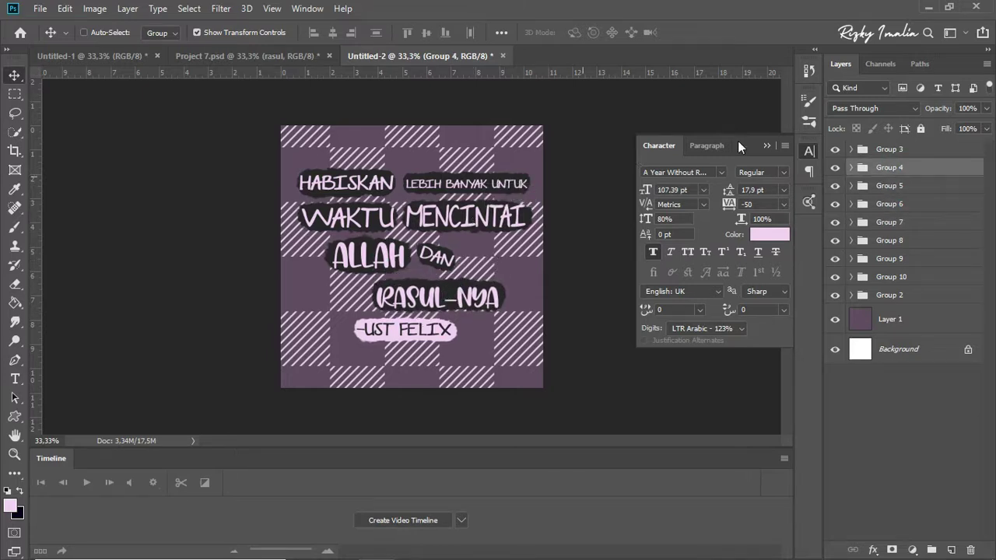
- Nudge the attribution group, Group 3, slightly down below RASUL-NYA
click(892, 150)
key(Down)
key(Down)
key(Down)
key(Down)
key(Down)
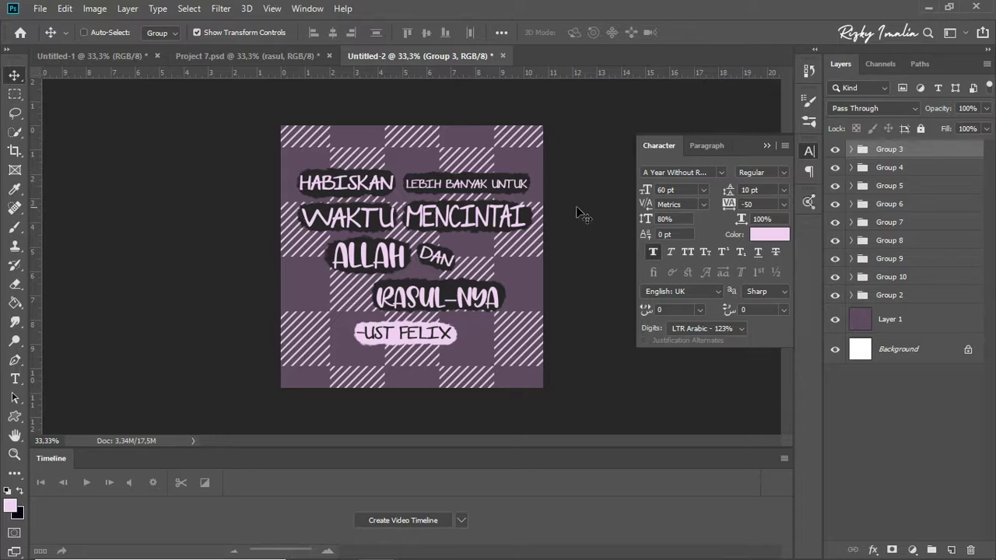
- Shift Groups 3 to 10 together slightly down and left, set the auto-select target back to Layer, and deselect the groups
drag(875, 150, 869, 296)
shift+click(887, 277)
drag(437, 256, 433, 254)
click(159, 33)
click(164, 55)
mouse_move(454, 220)
mouse_down()
mouse_move(444, 195)
mouse_move(448, 222)
mouse_up()
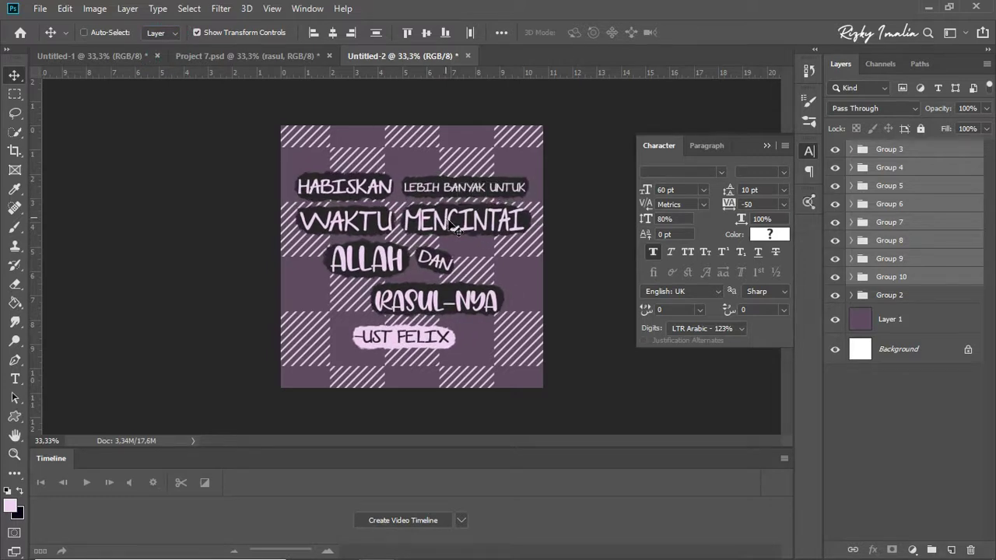
click(849, 436)
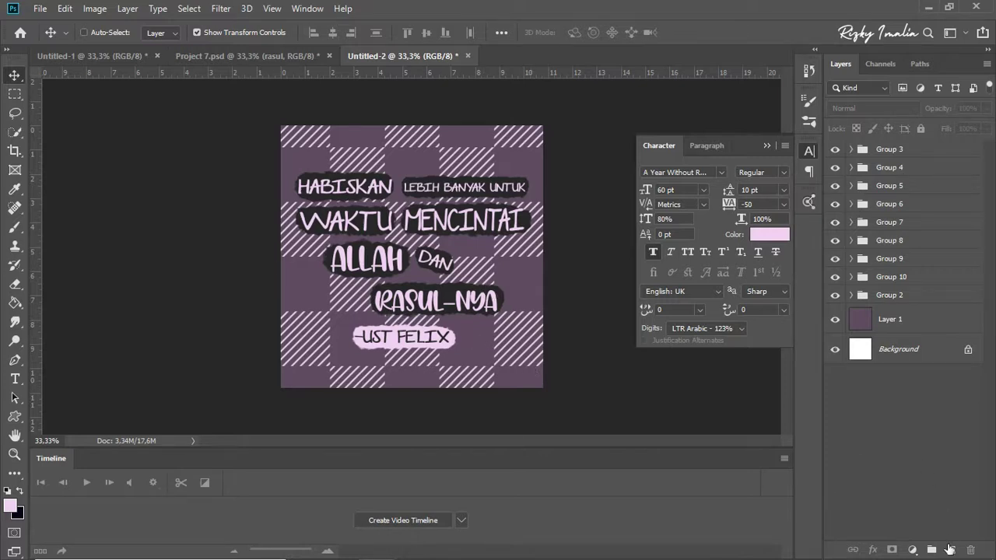
- Check the dots in the finished Project 7.psd, then add a new layer in Untitled-2 between Group 10 and Group 2
click(220, 56)
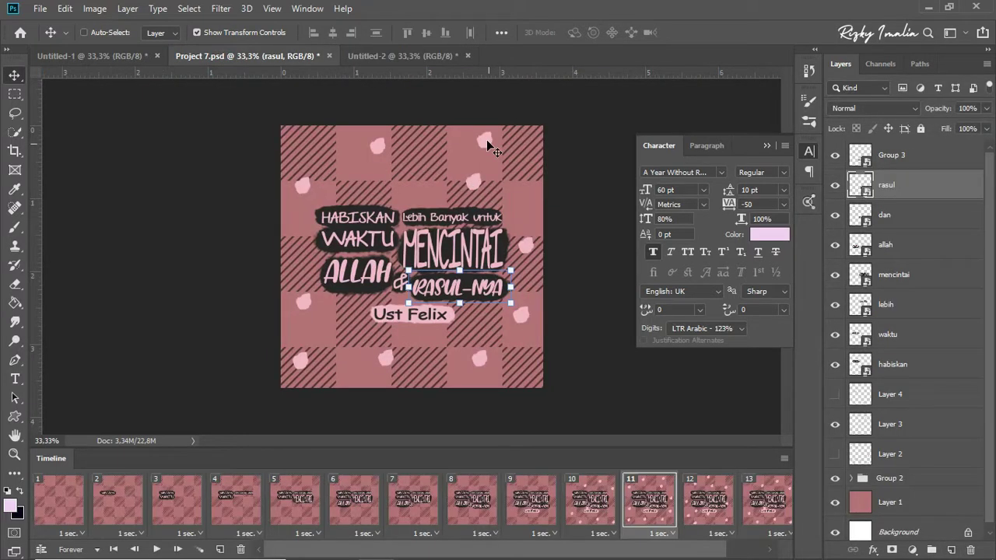
click(418, 52)
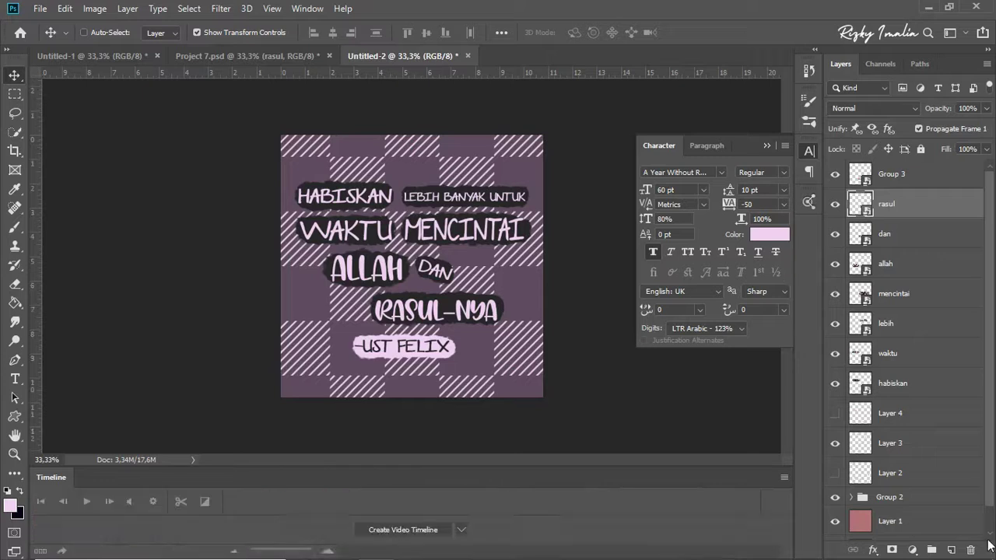
click(953, 550)
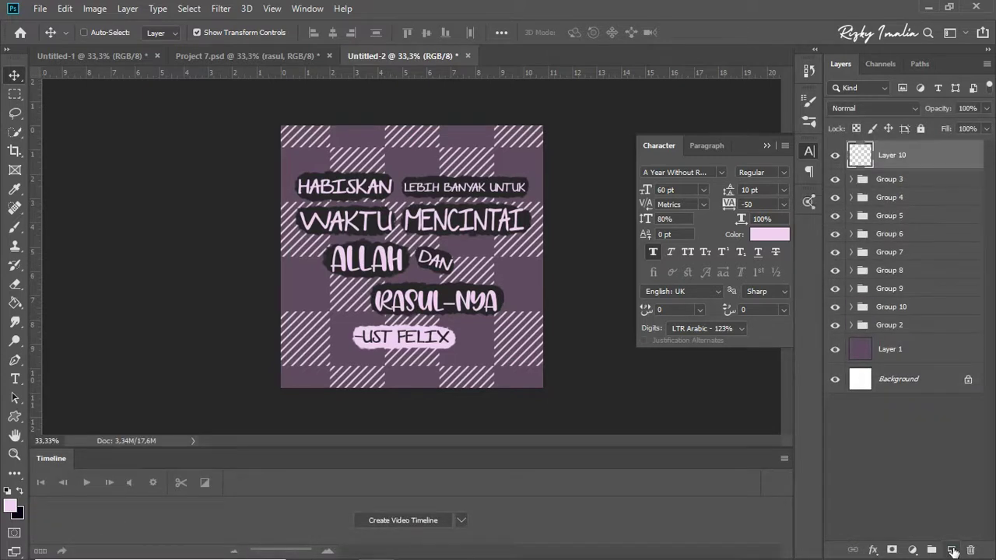
drag(909, 158, 897, 306)
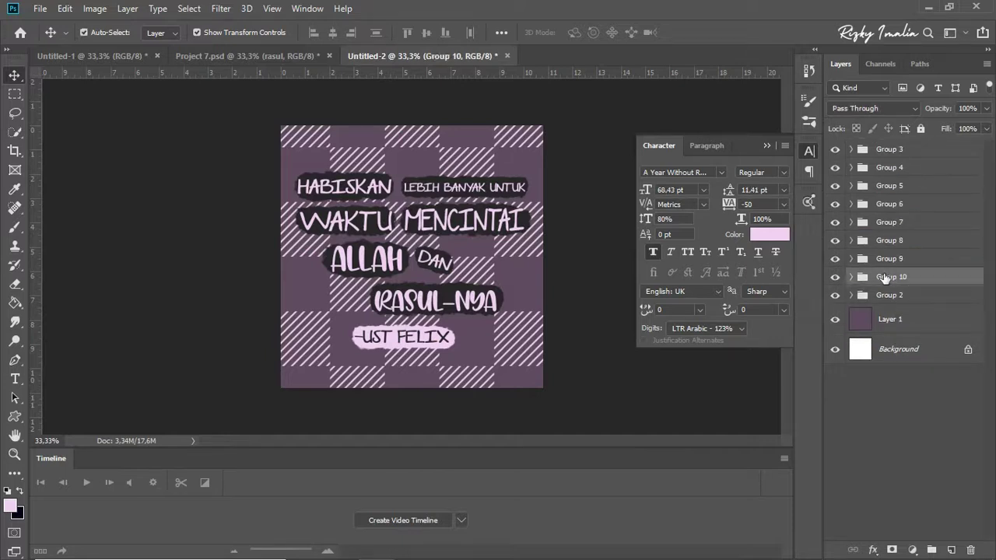
key(ctrl+z)
drag(928, 312, 915, 324)
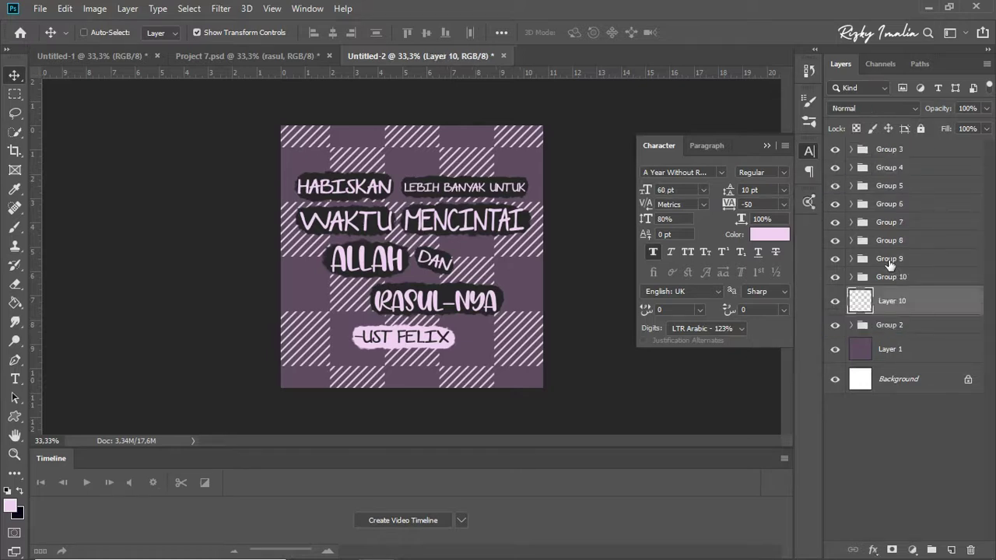
- Choose the KYLE Ultimate Inking Thick 'n Thin brush and set its size to 80 px
click(16, 228)
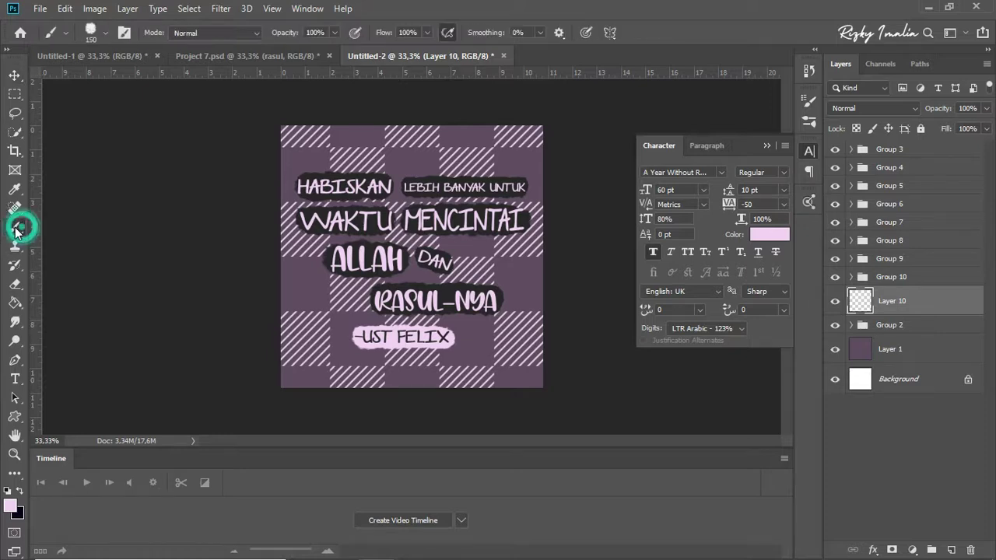
click(93, 33)
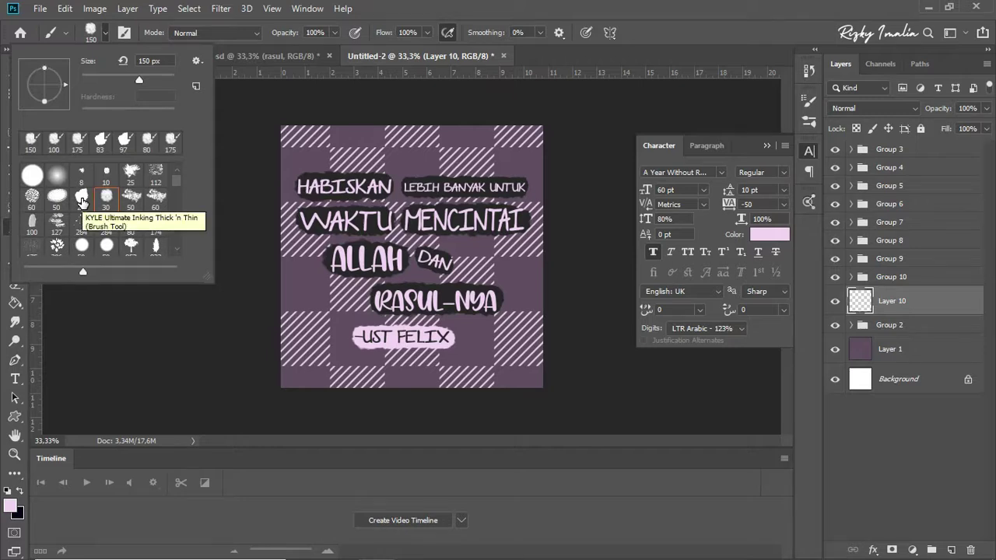
click(83, 201)
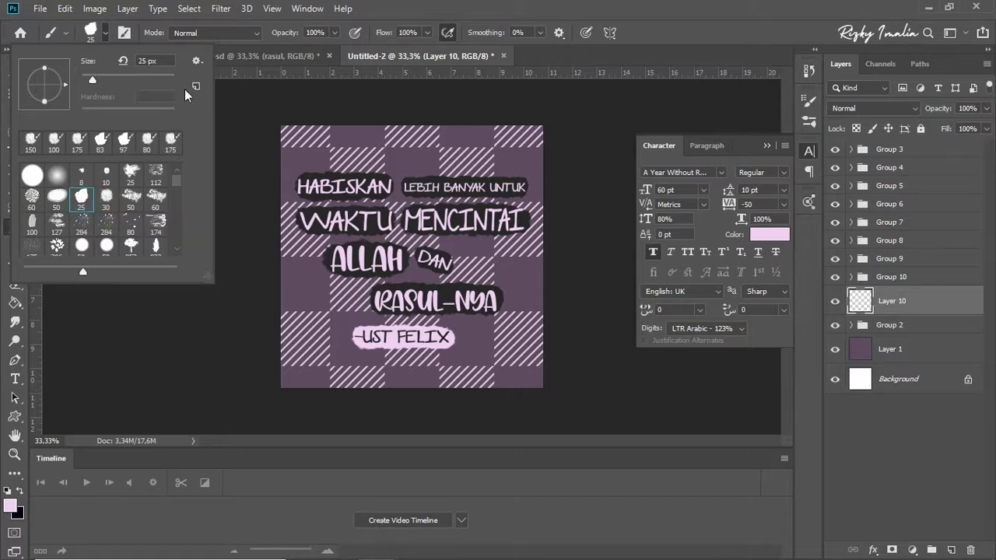
drag(128, 76, 128, 77)
text(78)
key(Return)
text(])
click(313, 130)
click(469, 227)
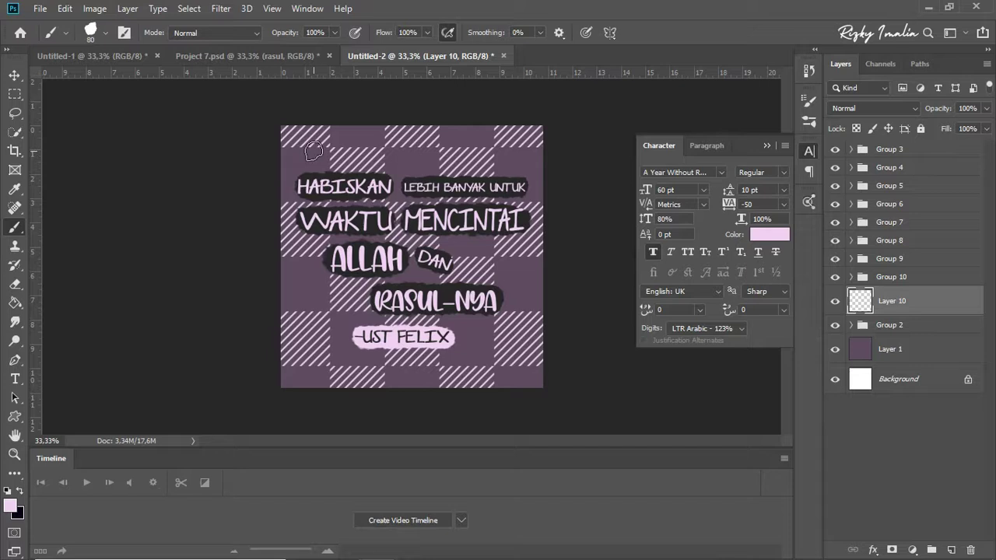
- Paint eight light pink dots scattered around the lettering on Layer 10
click(314, 150)
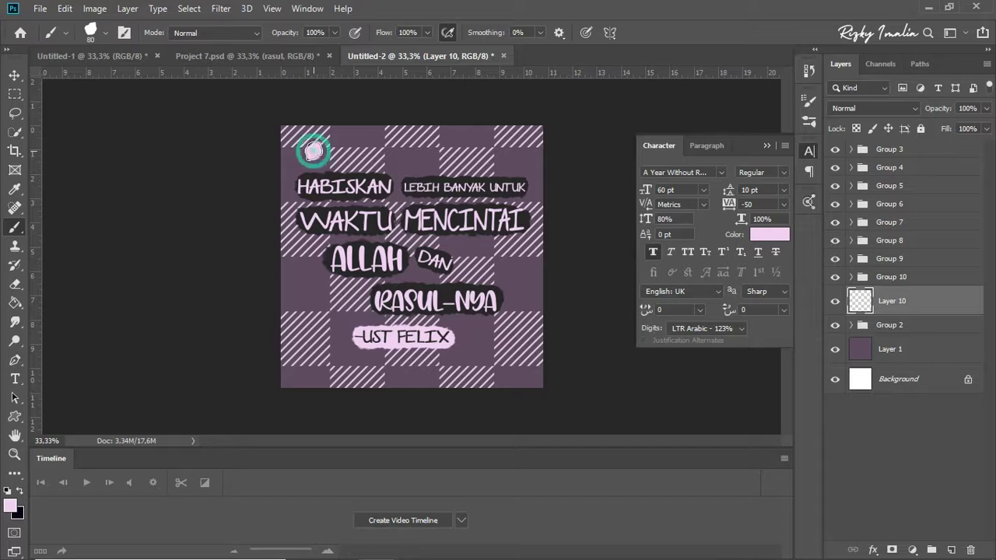
click(398, 173)
click(498, 147)
click(524, 260)
click(413, 271)
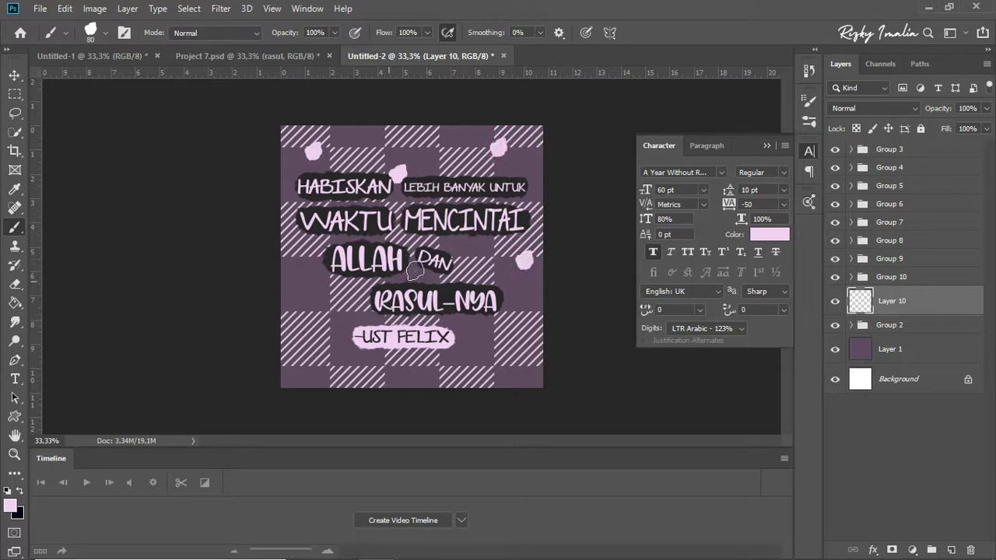
click(324, 319)
click(428, 375)
click(527, 347)
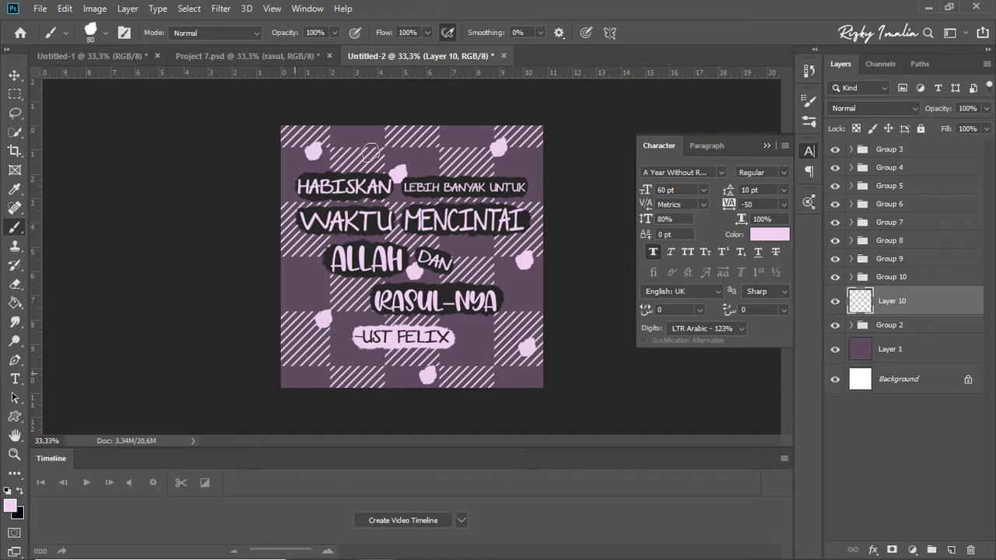
- Add a new layer above Layer 10 and paint a second set of eight pink dots offset from the first
click(951, 550)
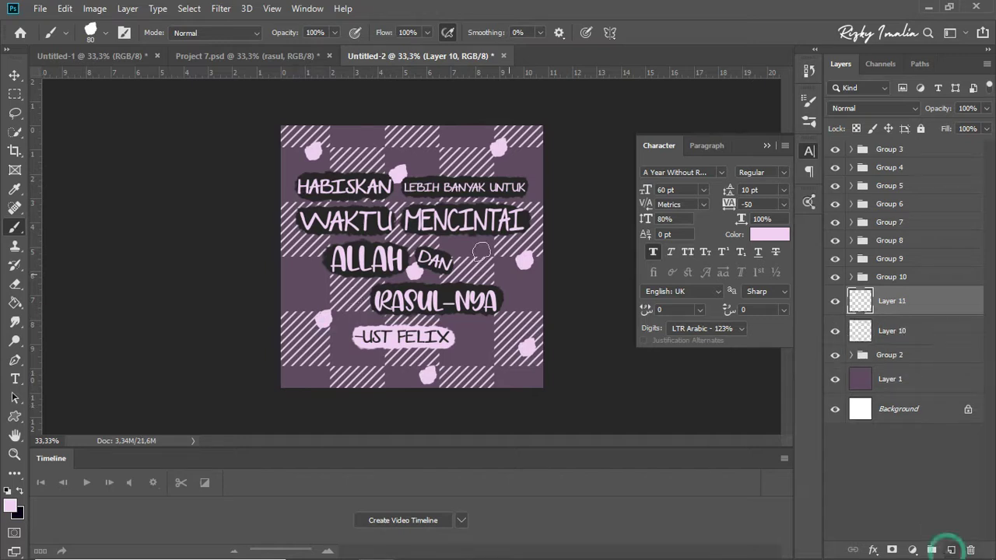
click(336, 140)
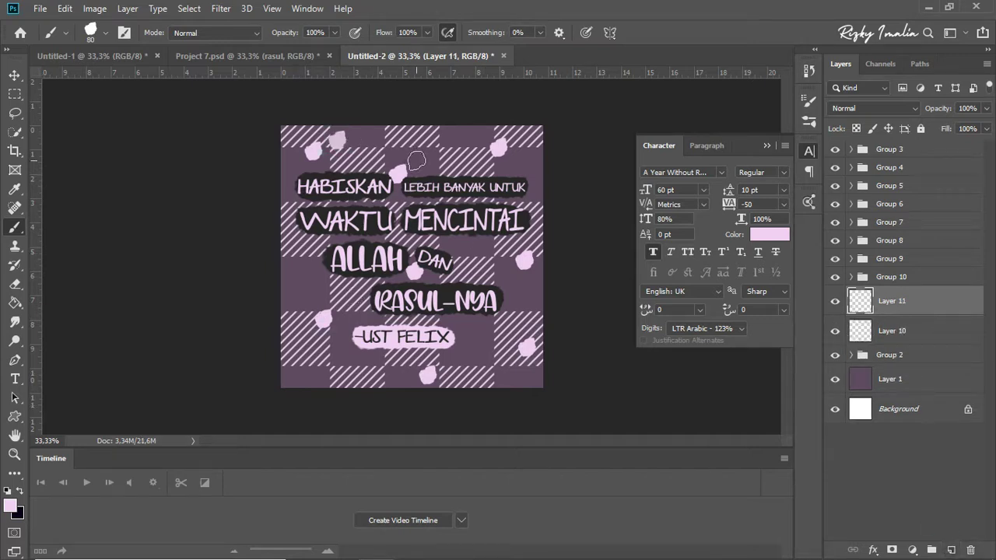
click(420, 162)
click(512, 170)
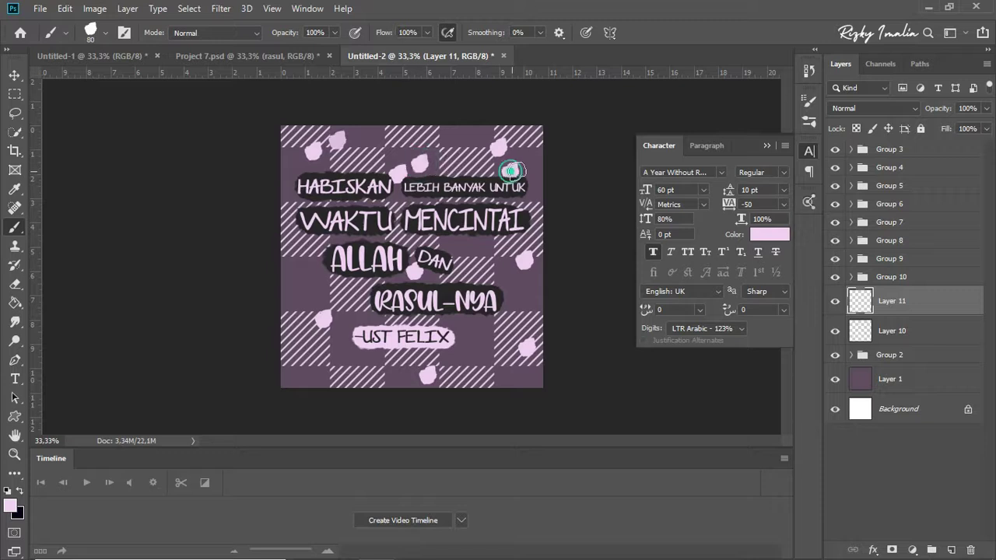
click(499, 257)
click(387, 282)
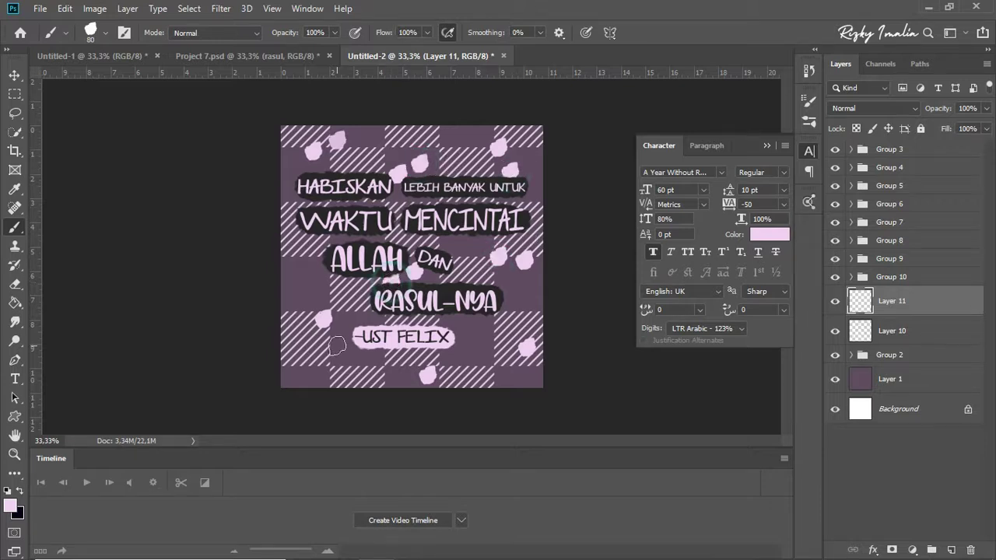
click(339, 340)
click(457, 359)
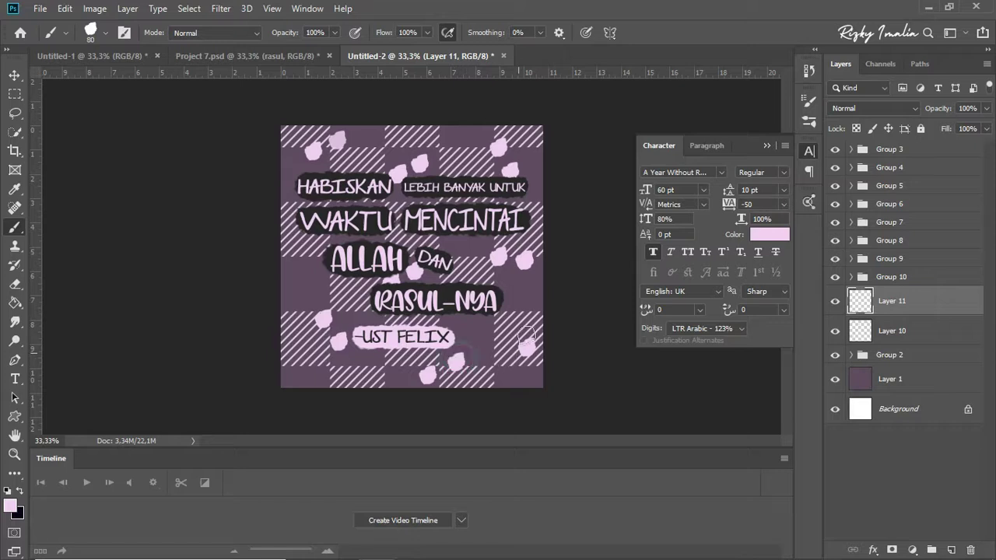
click(539, 375)
- Add a new layer above Layer 11 and paint a third set of pink dots offset from the previous two sets
click(950, 552)
click(299, 168)
click(398, 159)
click(508, 277)
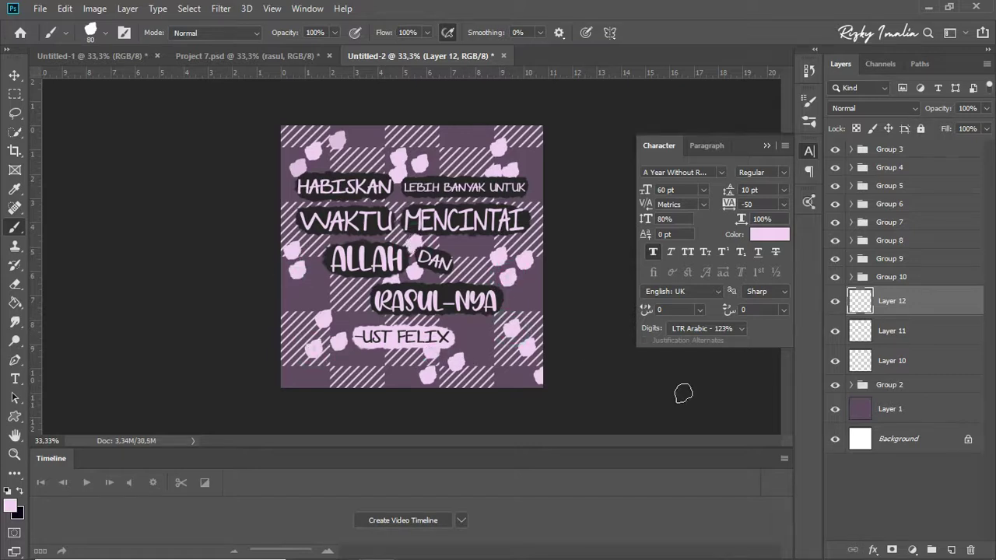
- Add a new layer above Layer 12 and paint a fourth set of nine light pink dots around the lettering
click(950, 552)
click(432, 136)
click(340, 165)
click(532, 184)
click(394, 239)
click(481, 270)
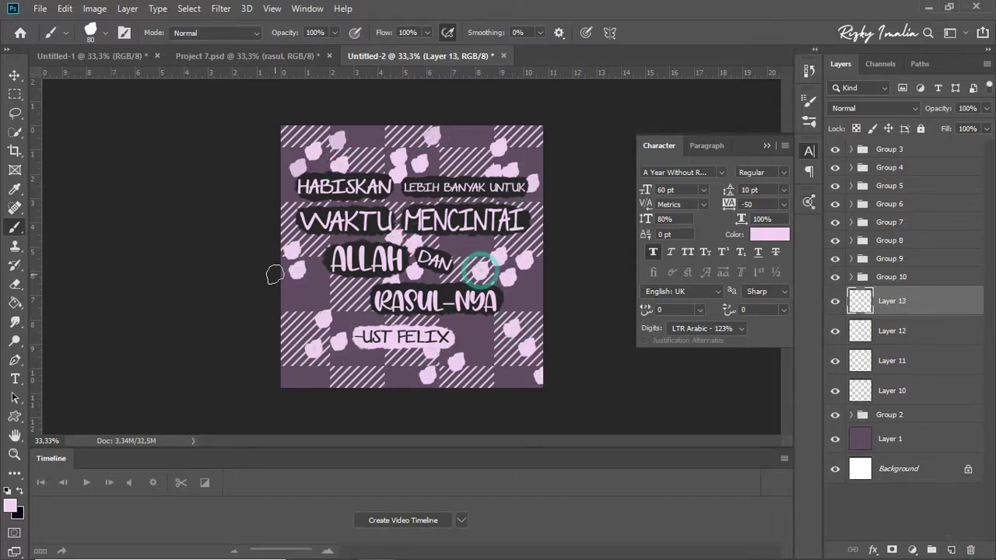
click(315, 251)
click(306, 337)
click(408, 360)
click(514, 363)
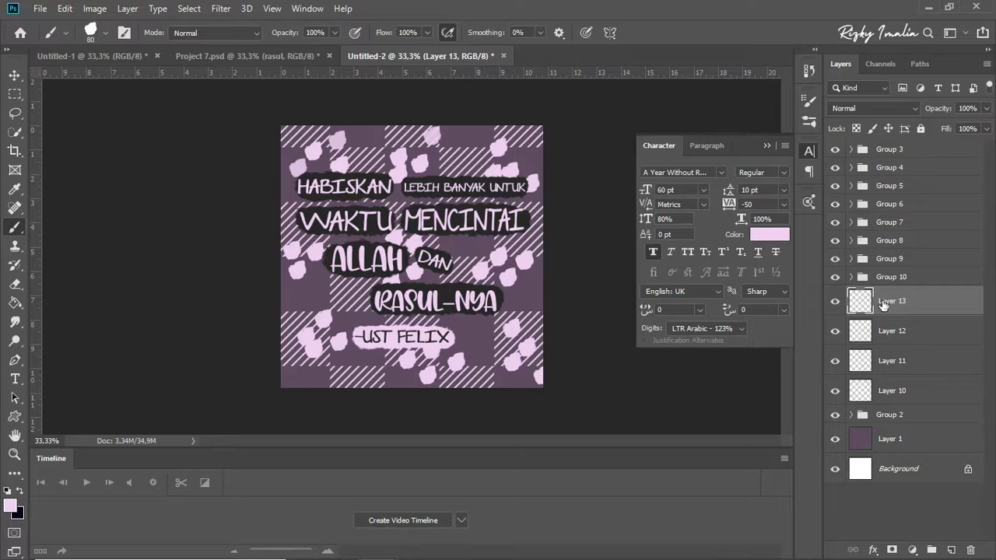
- Convert each of the lettering groups, Group 3 through Group 10, into its own smart object
click(881, 150)
right_click(882, 148)
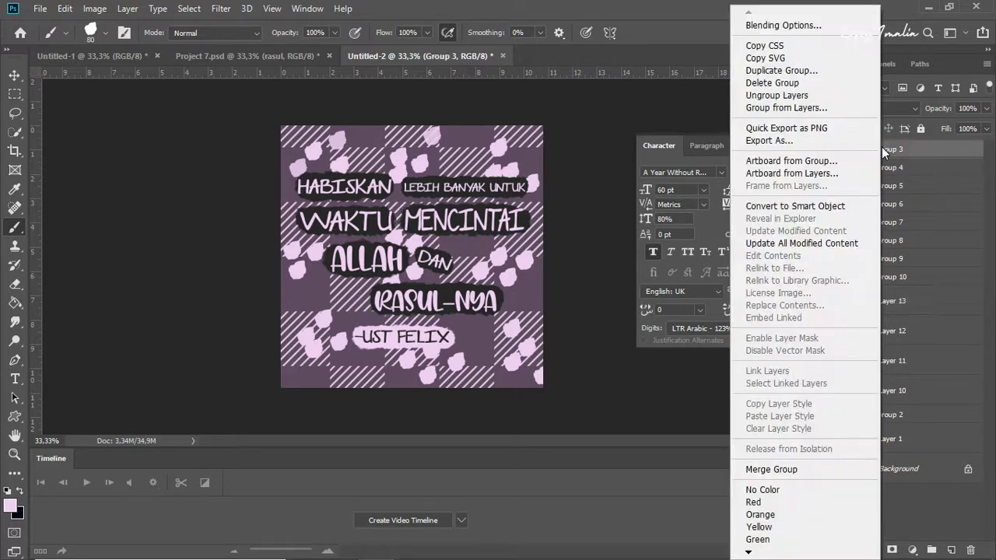
click(807, 207)
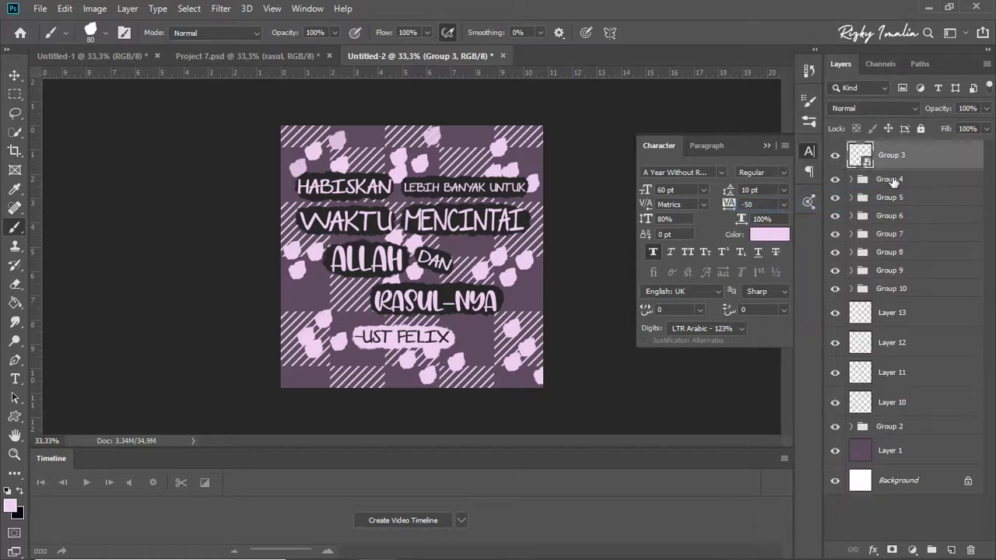
click(892, 181)
right_click(892, 181)
click(808, 207)
click(891, 211)
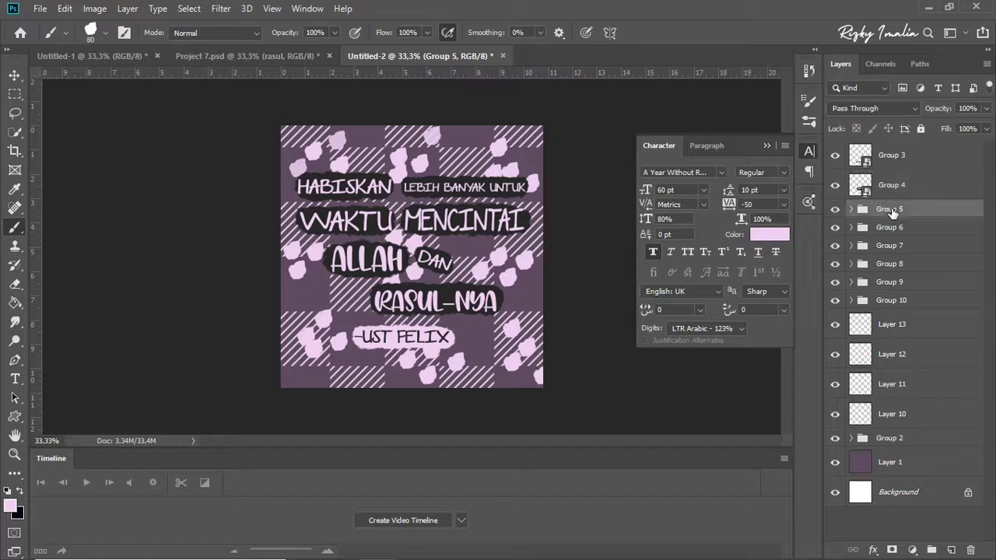
right_click(892, 210)
click(852, 208)
right_click(903, 237)
click(863, 209)
right_click(897, 268)
click(856, 208)
right_click(898, 299)
click(830, 207)
right_click(907, 323)
click(825, 207)
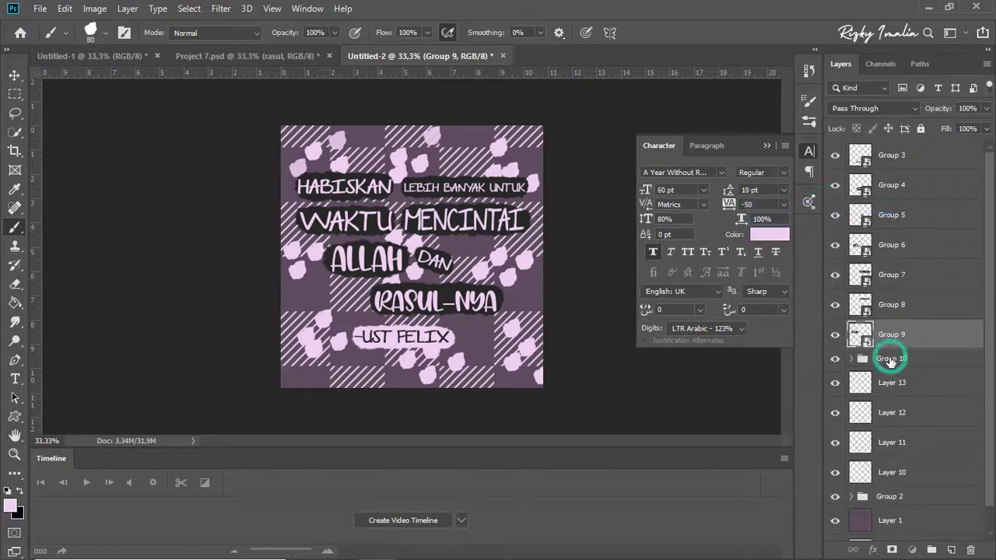
right_click(887, 359)
click(815, 206)
- Convert each of the four dot layers, Layer 13 through Layer 10, into its own smart object
right_click(890, 393)
click(747, 204)
right_click(891, 424)
click(751, 204)
right_click(903, 458)
click(757, 202)
right_click(902, 486)
click(720, 199)
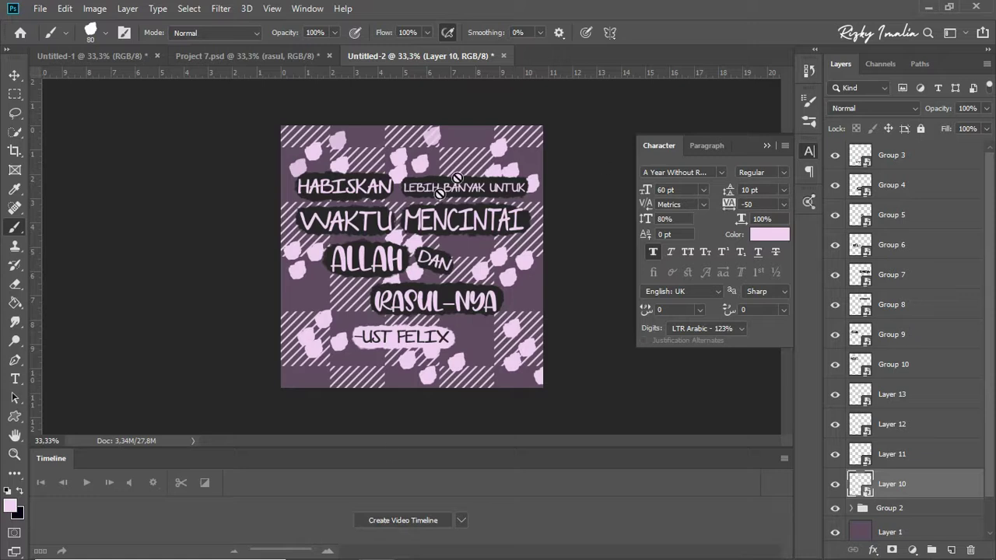
- Create a video timeline for the document and convert it to a frame animation
click(408, 521)
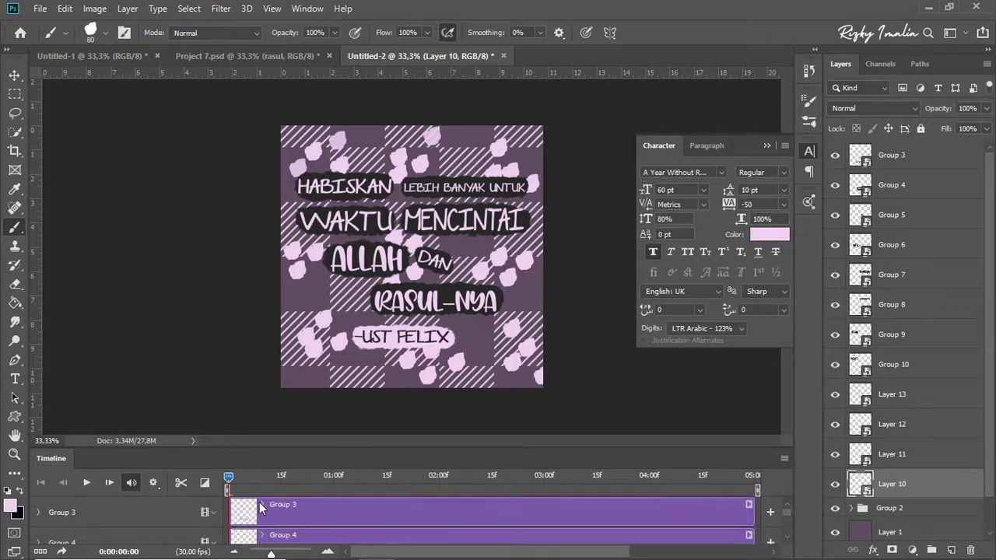
click(37, 552)
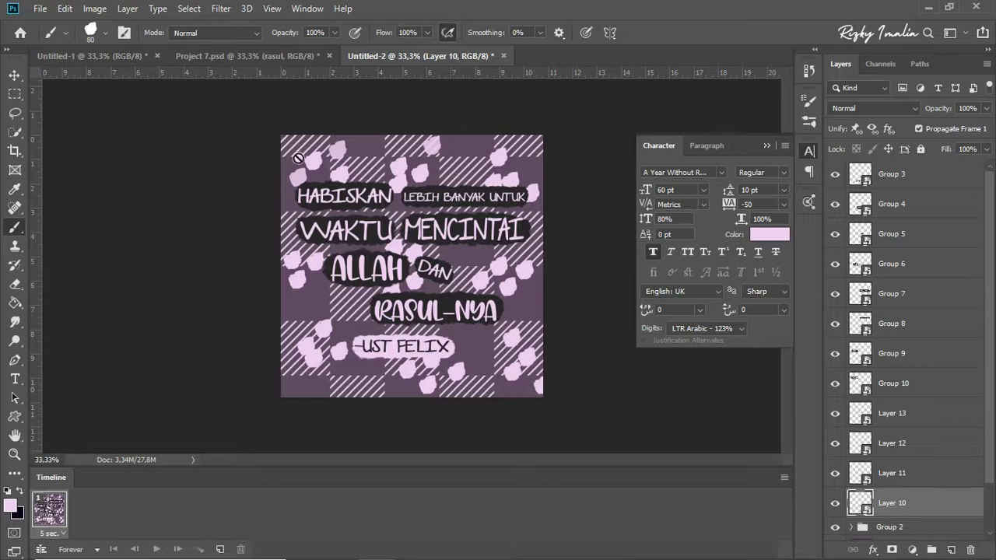
- Examine the example animation frames in Project 7.psd, from frame 1 to frame 14, and return to Untitled-2
click(292, 58)
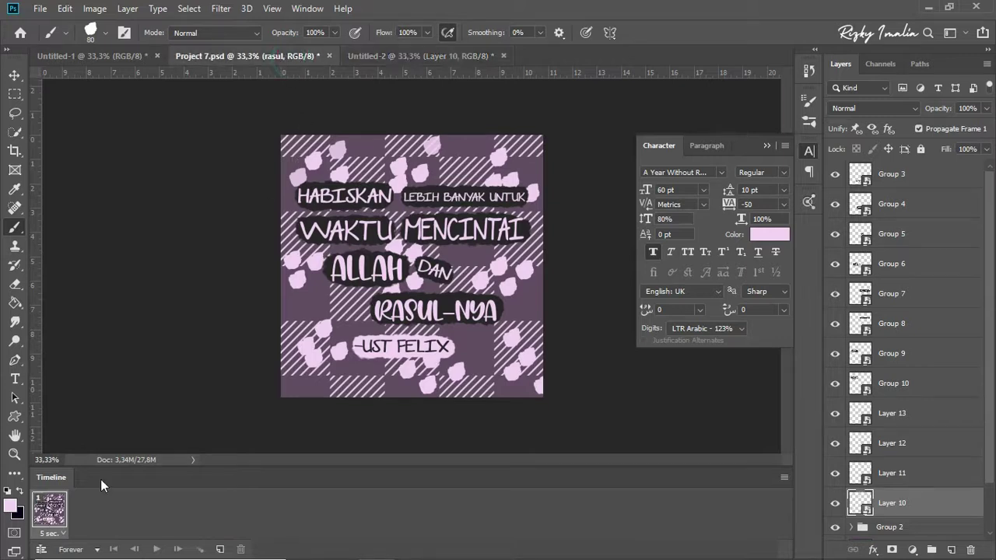
click(54, 515)
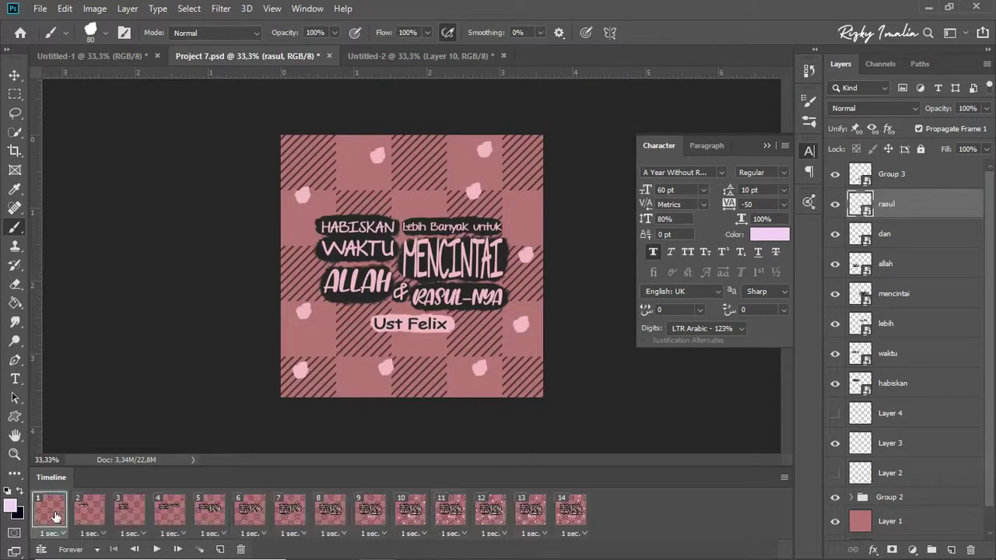
click(82, 515)
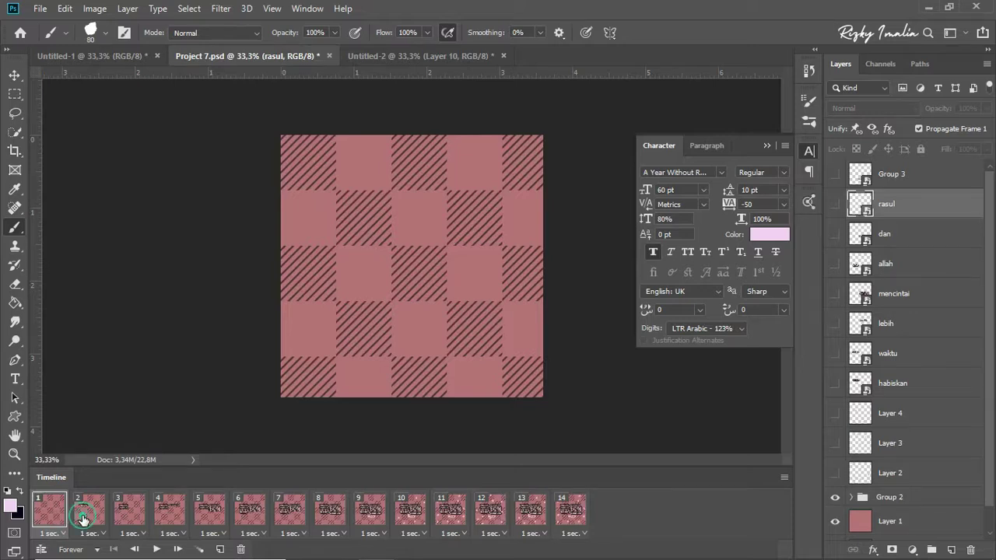
click(130, 519)
click(169, 519)
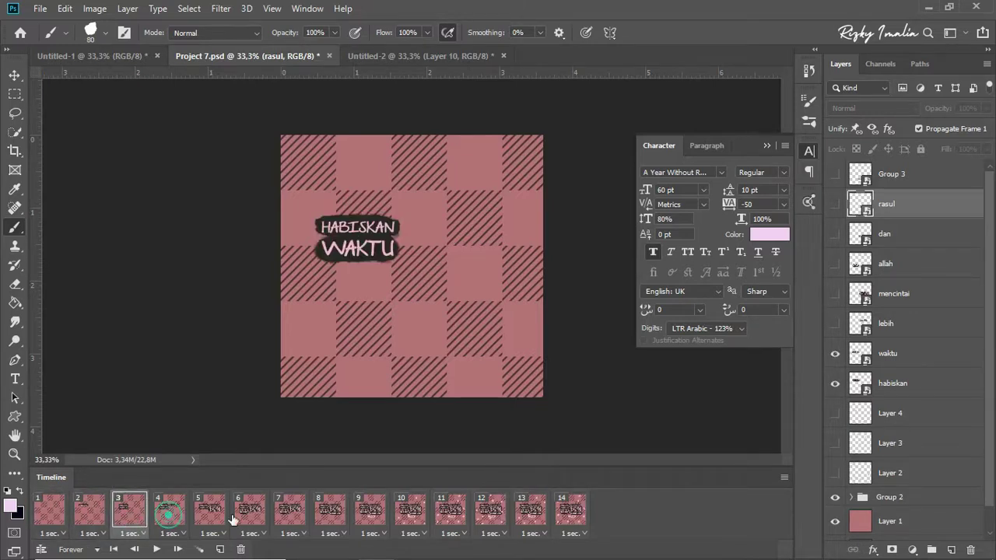
click(235, 519)
click(575, 517)
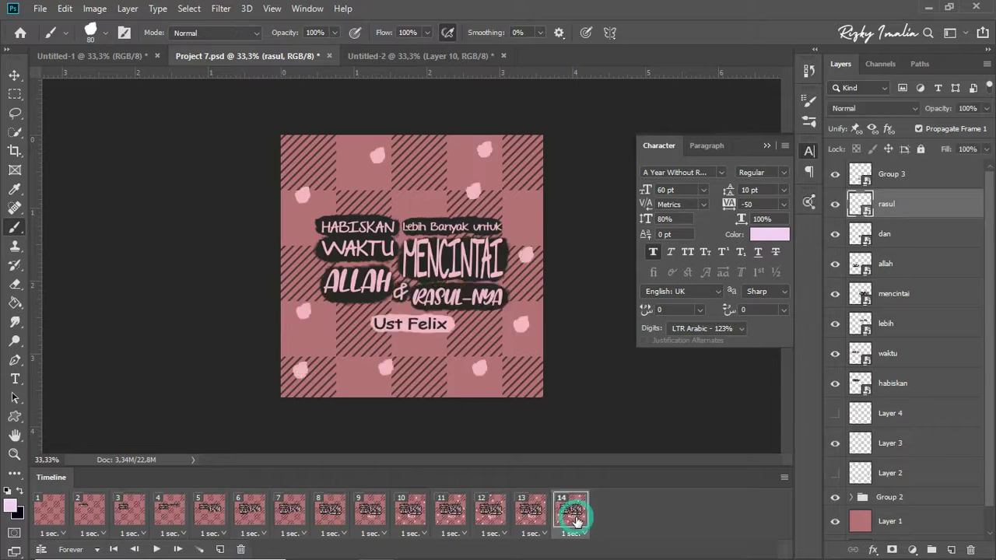
click(391, 55)
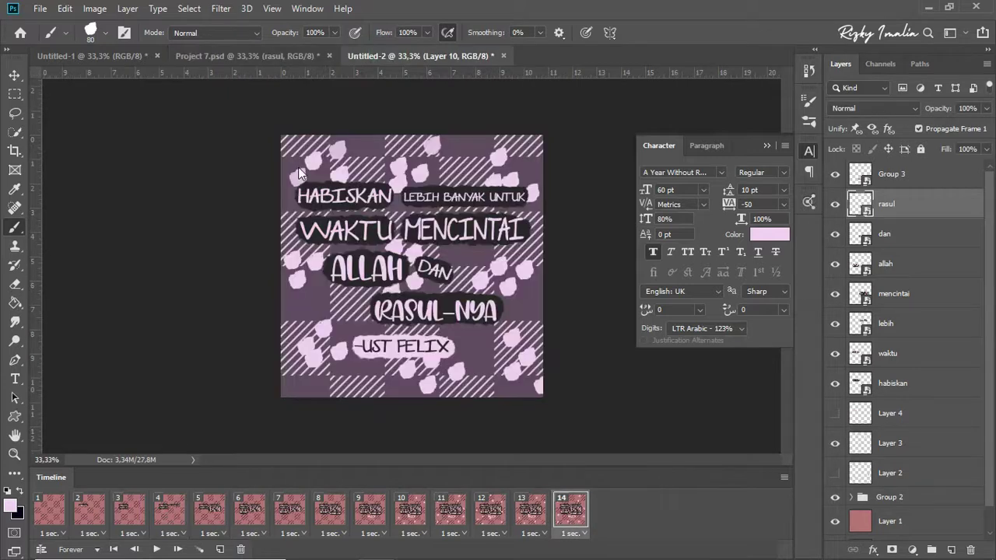
- Hide Groups 3 to 10 and Layers 10 to 13 so frame 1 shows only the checkerboard background
click(834, 174)
click(835, 205)
click(835, 234)
click(835, 263)
click(835, 294)
click(835, 324)
click(835, 354)
click(834, 384)
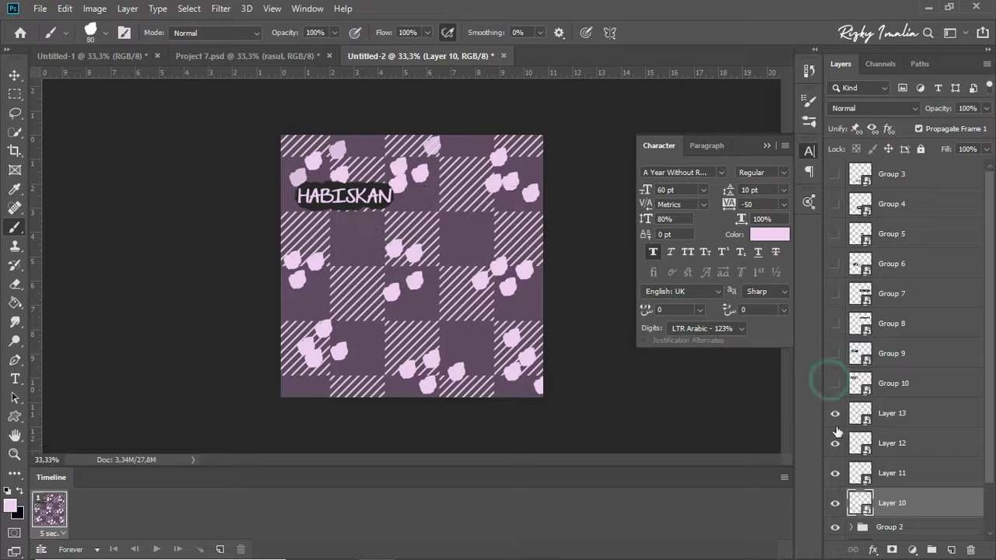
click(835, 414)
click(834, 443)
click(834, 473)
click(835, 504)
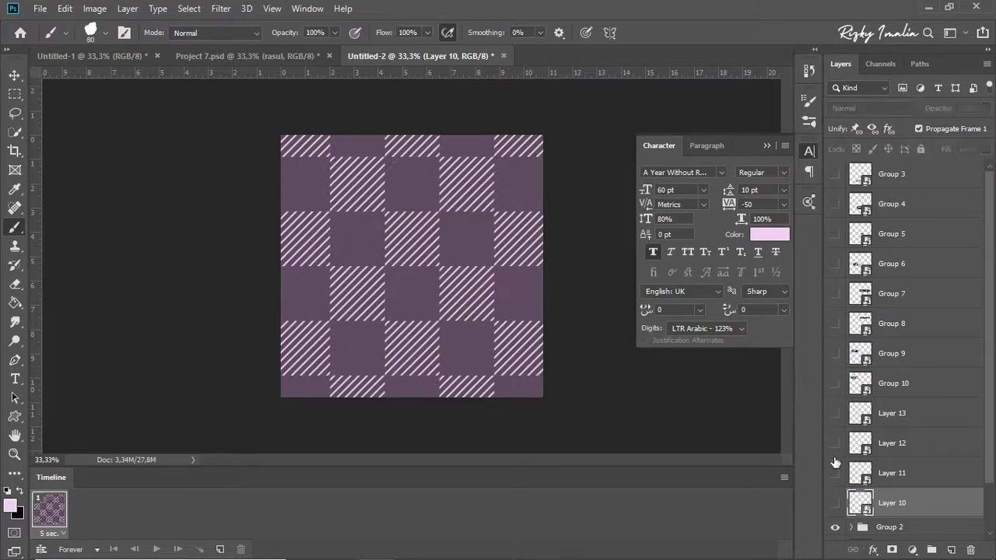
- Set the first frame's delay to 1.0 second and add a second frame that shows Group 10
click(62, 534)
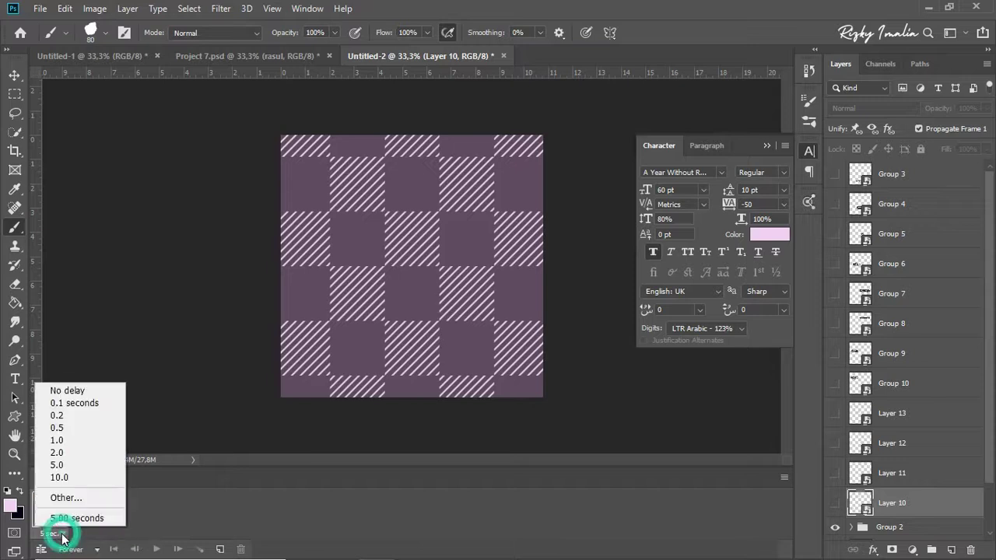
click(99, 443)
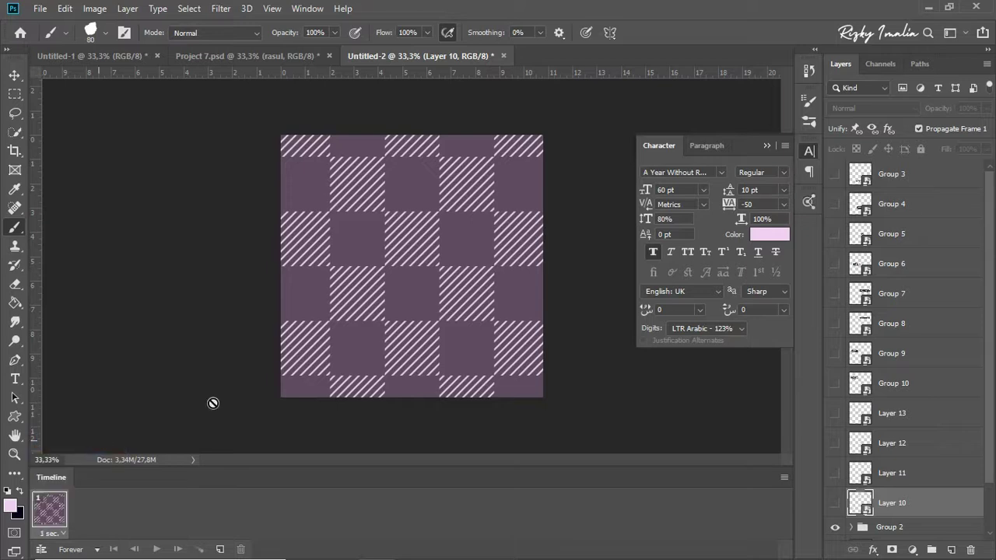
click(220, 550)
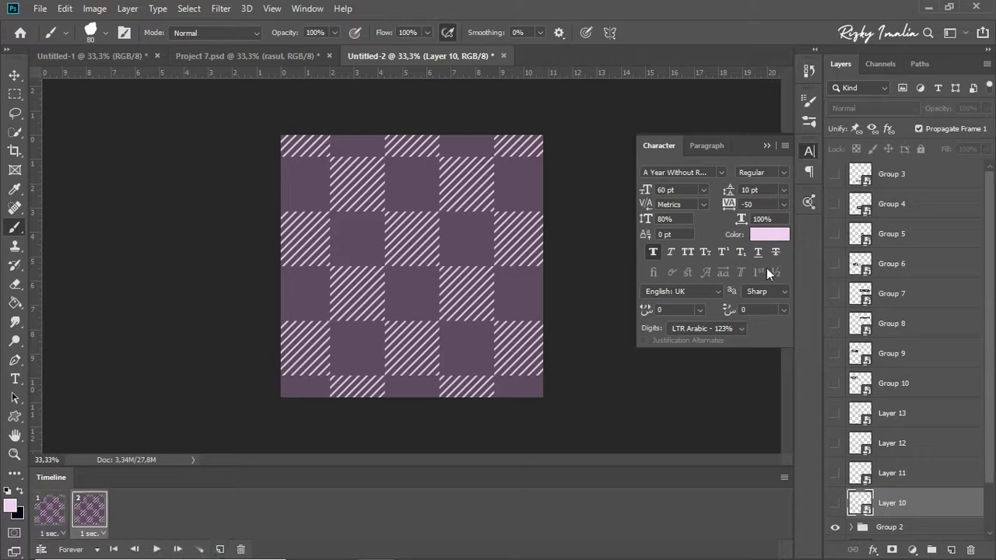
click(837, 384)
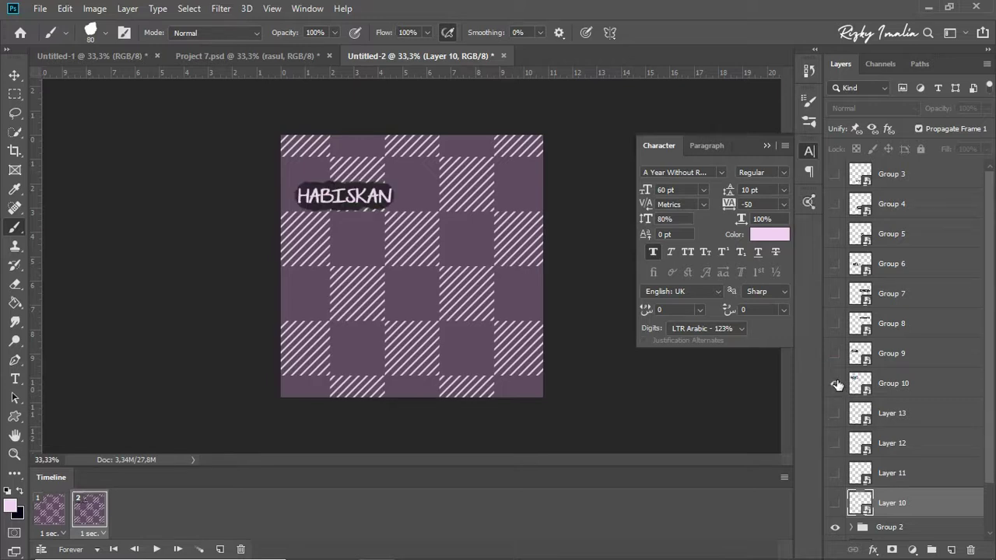
- Add frames 3 to 6, revealing Group 9, Group 8, Group 7 and Group 6 one per frame
click(220, 549)
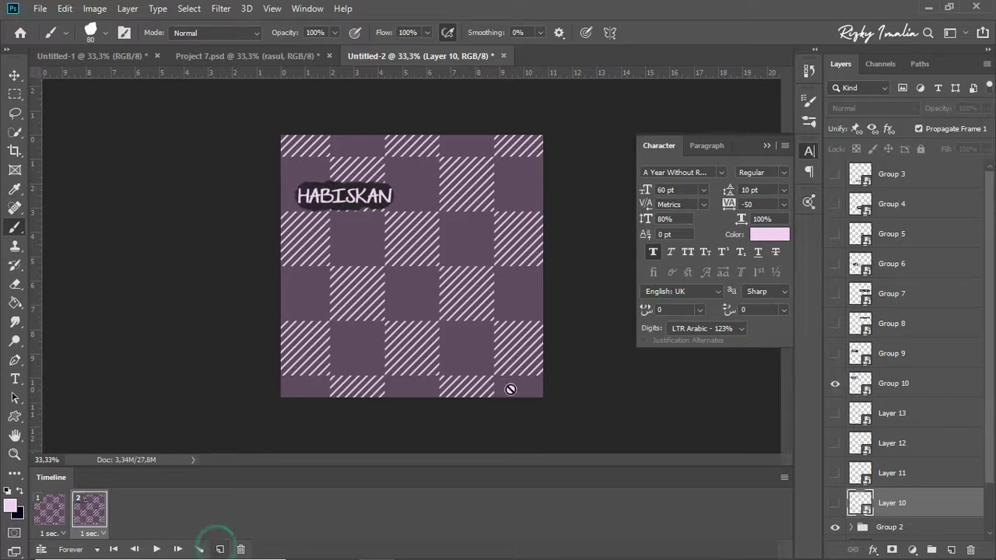
click(834, 353)
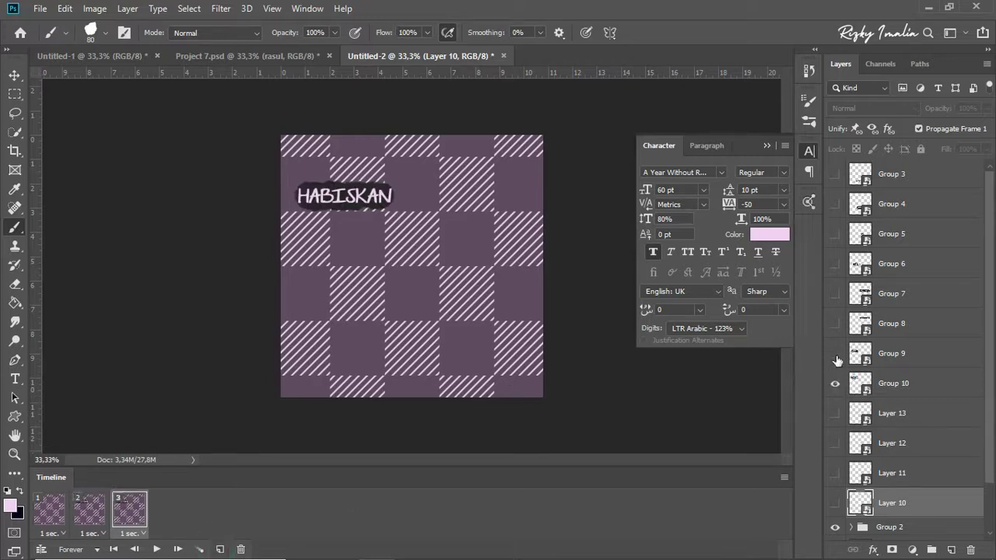
click(220, 549)
click(834, 323)
click(222, 550)
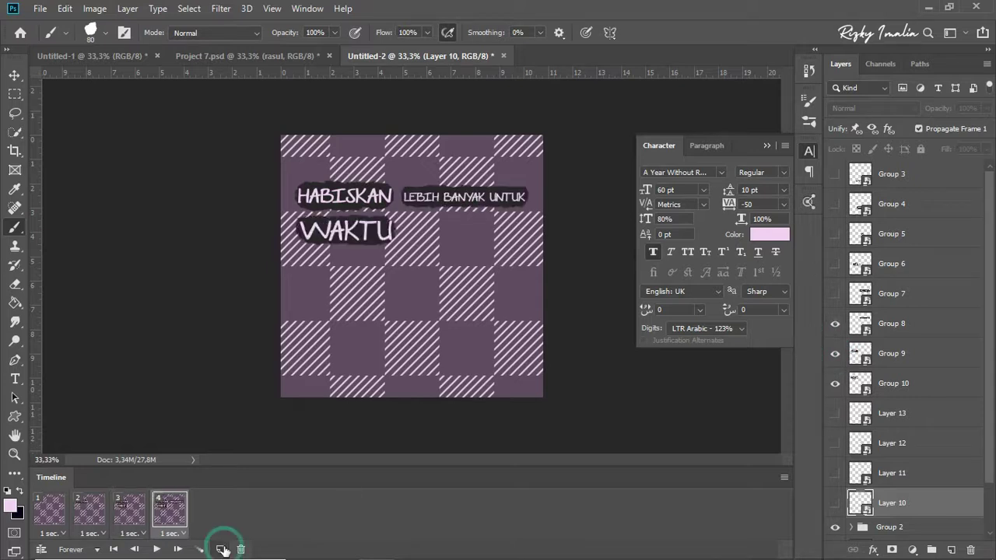
click(834, 264)
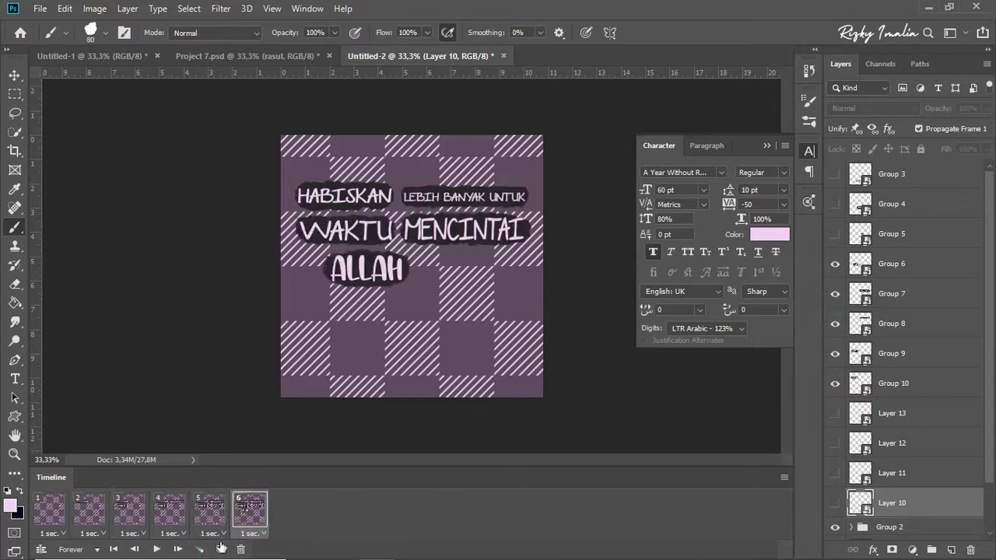
- Add frames 7 to 9, revealing Group 5, Group 4 and Group 3 one per frame
click(221, 549)
click(837, 235)
click(220, 550)
click(836, 204)
click(220, 549)
click(836, 174)
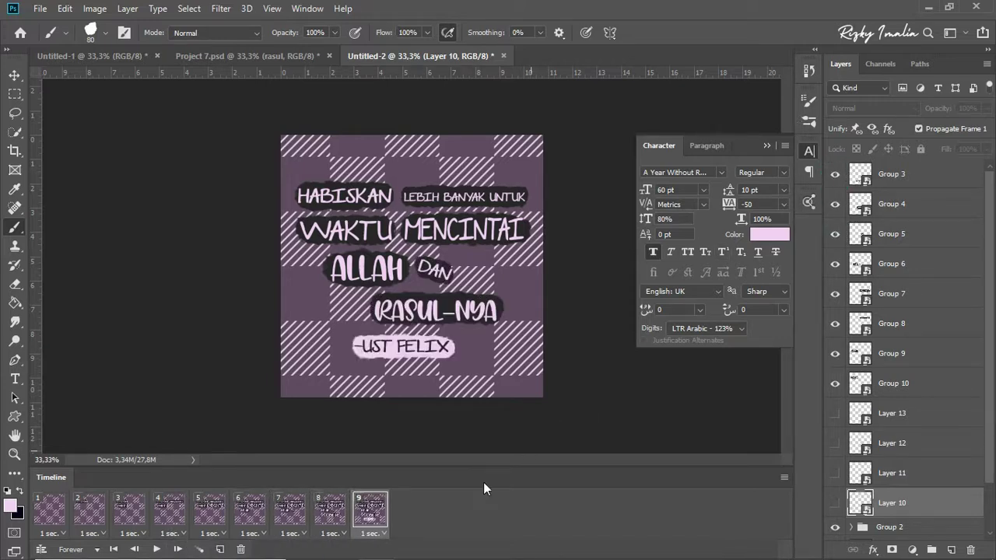
- Add frame 10 with the Layer 13 dots shown and frame 11 with the Layer 12 dots in their place
click(221, 549)
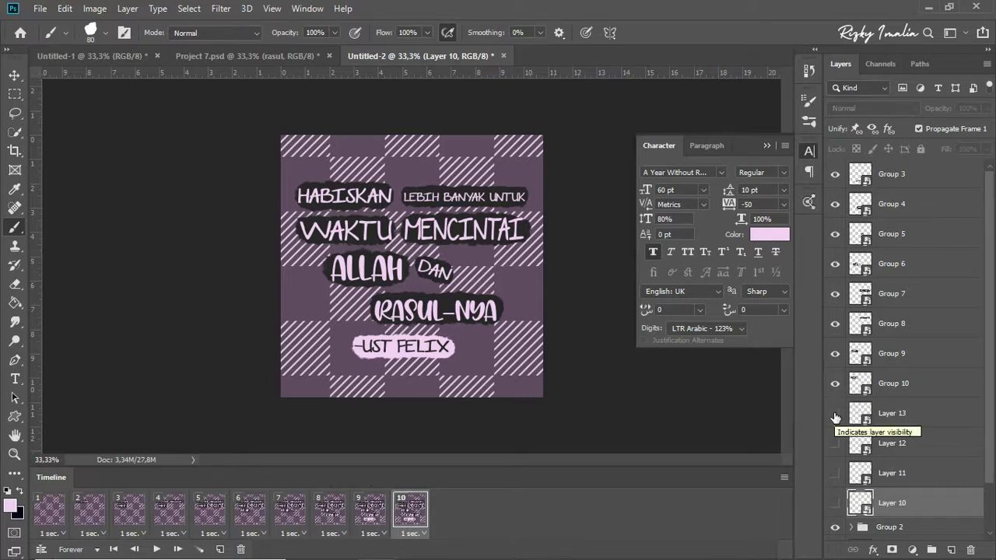
click(835, 415)
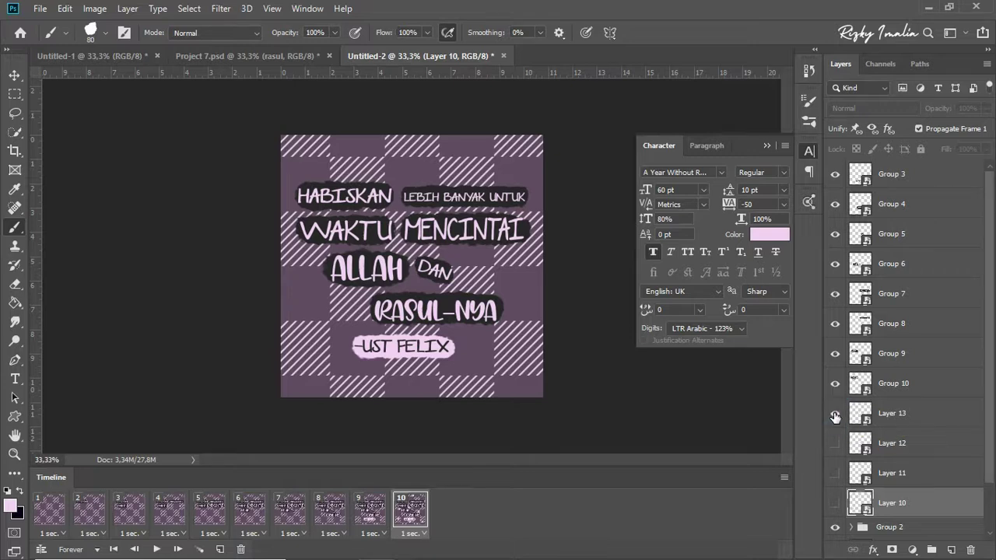
click(220, 549)
click(835, 443)
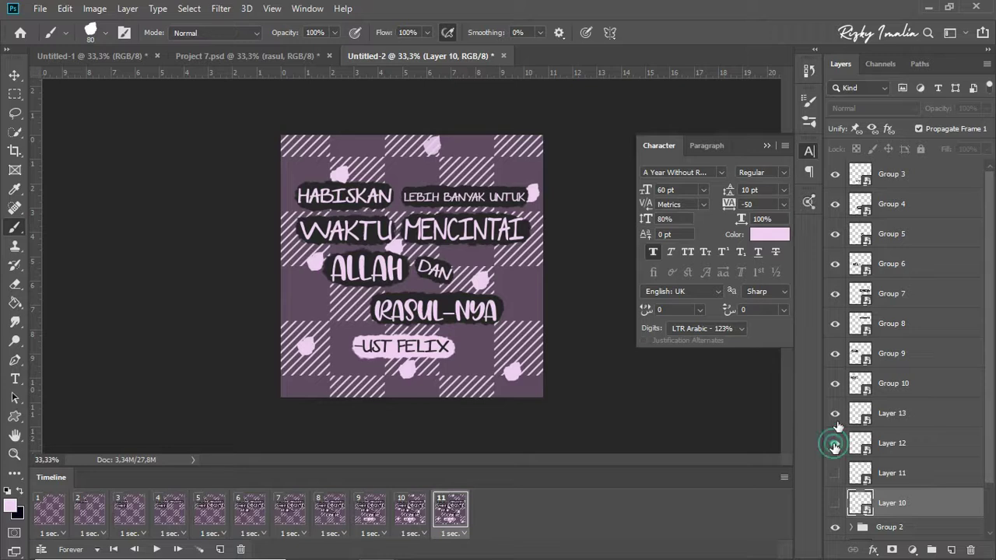
click(836, 415)
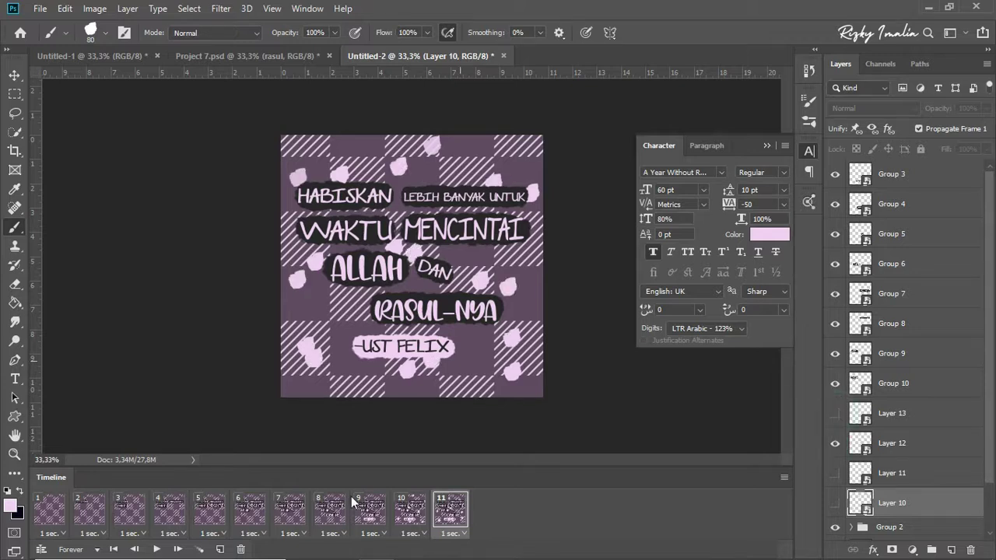
- Add frame 12 with only the Layer 11 dots shown and frame 13 with only the Layer 10 dots shown
click(221, 549)
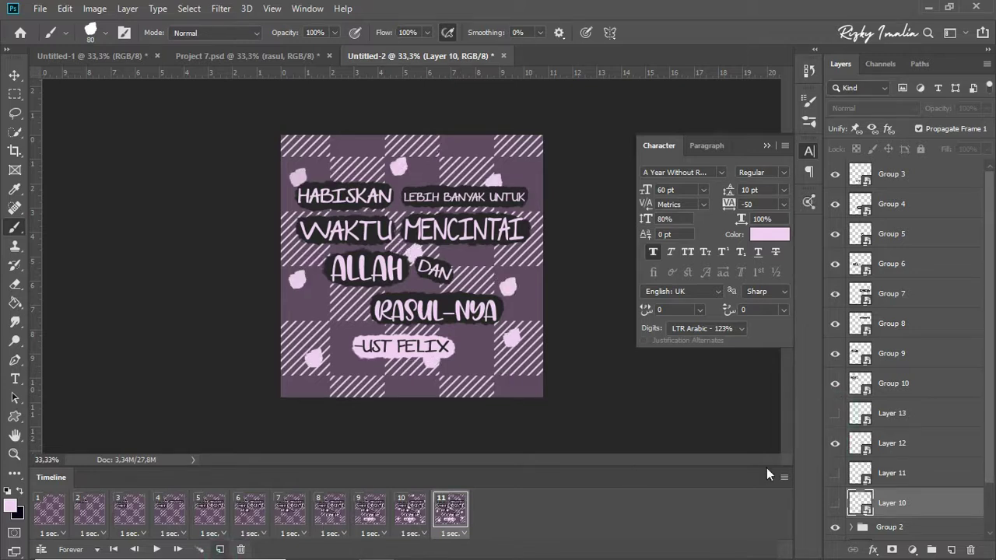
click(834, 473)
click(836, 443)
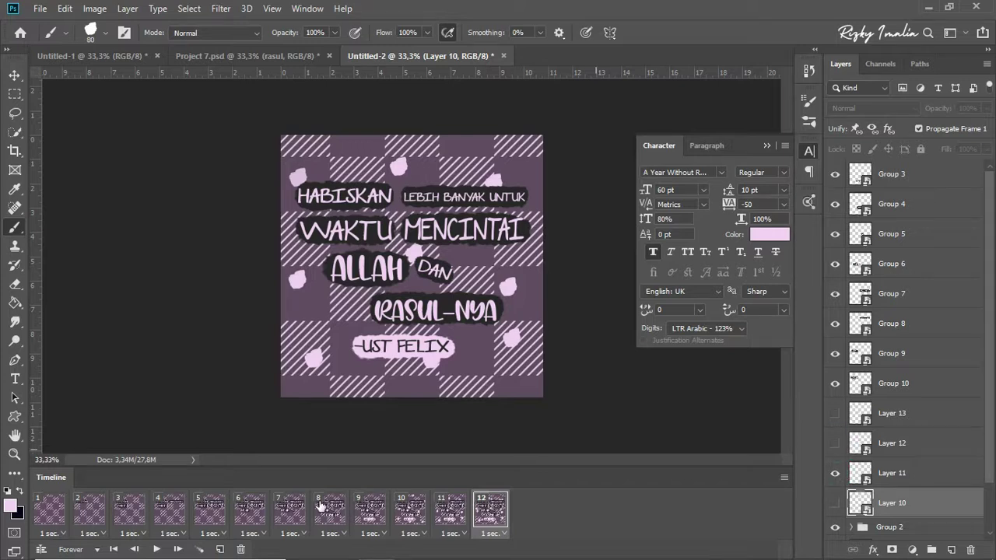
click(220, 549)
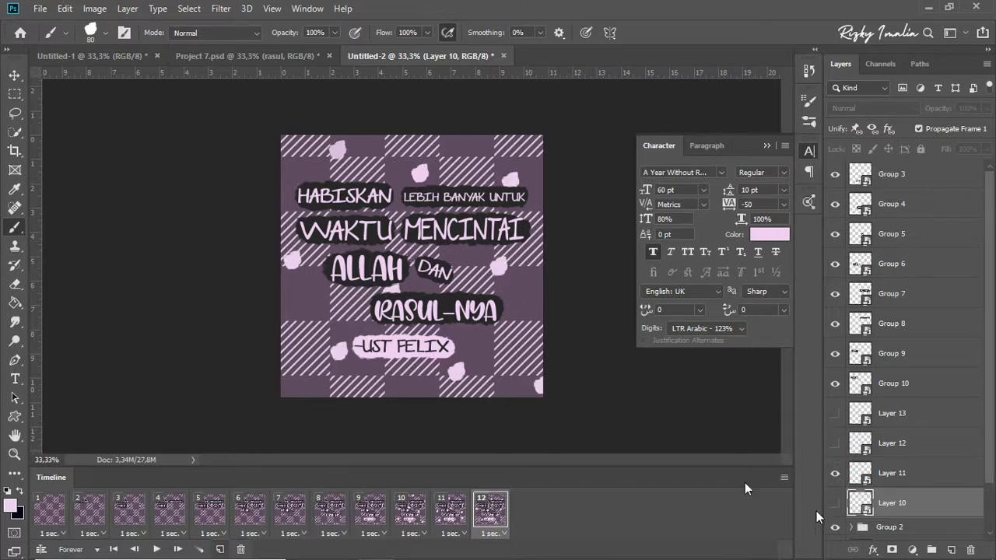
click(835, 503)
click(836, 473)
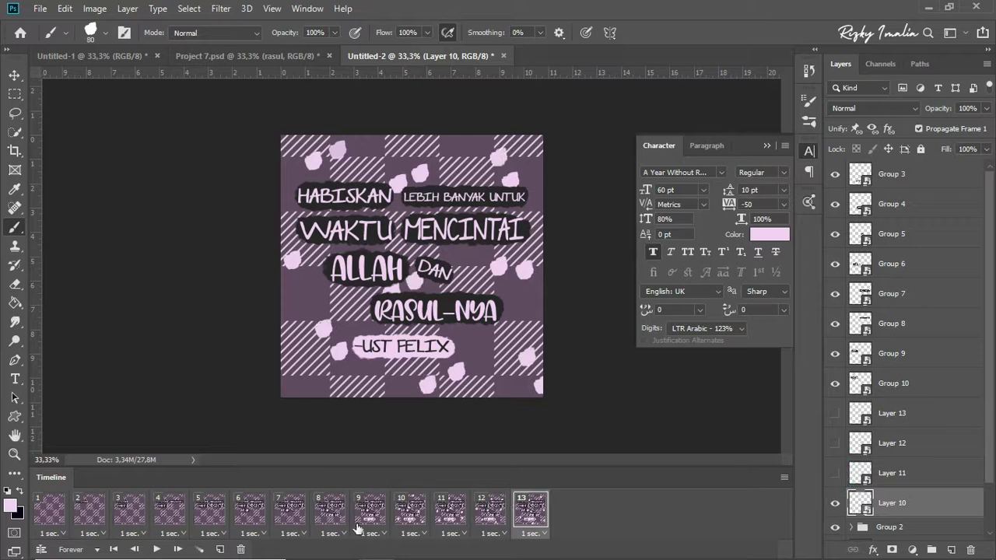
- Add frame 14 as a copy of frame 13 and compare the dots across frames 10 to 14
click(218, 550)
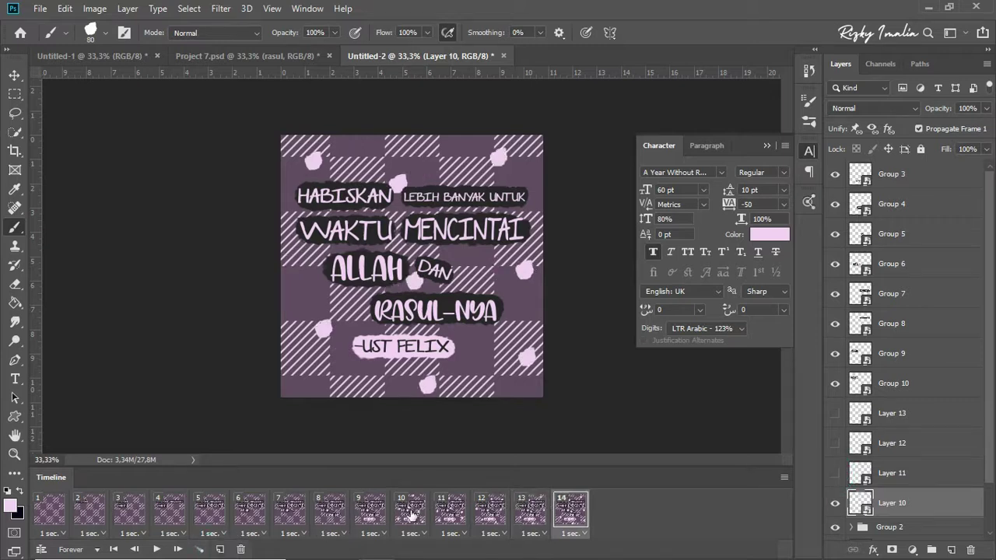
click(410, 510)
click(459, 512)
click(493, 516)
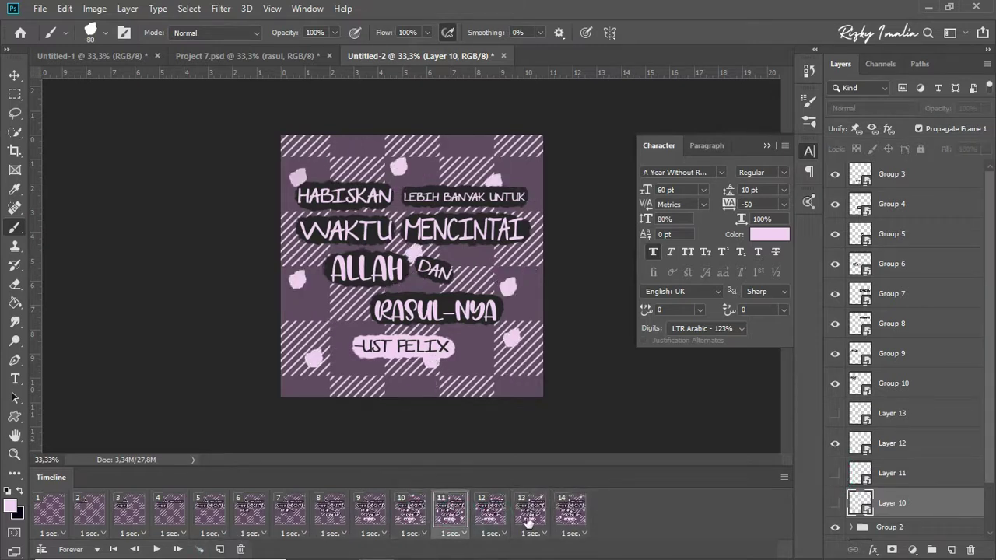
click(528, 520)
click(561, 526)
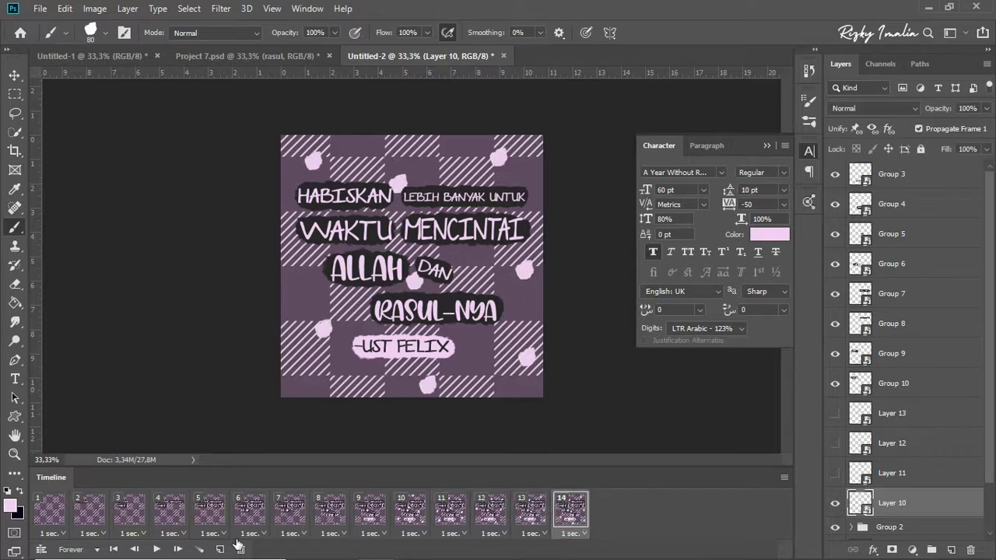
- Add frame 15 with the Layer 12 dots shown in place of the Layer 10 dots, and play the animation
click(218, 549)
click(835, 443)
click(835, 503)
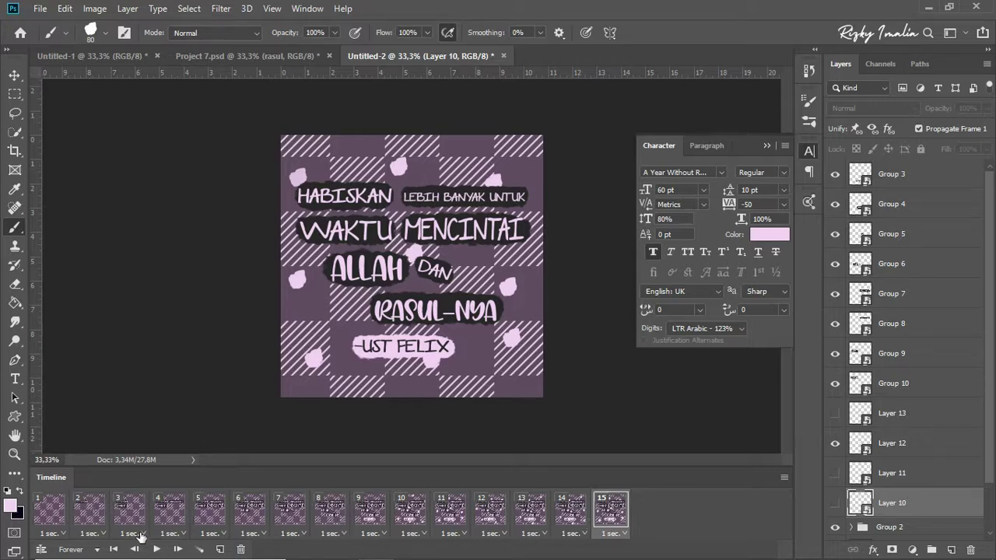
click(156, 550)
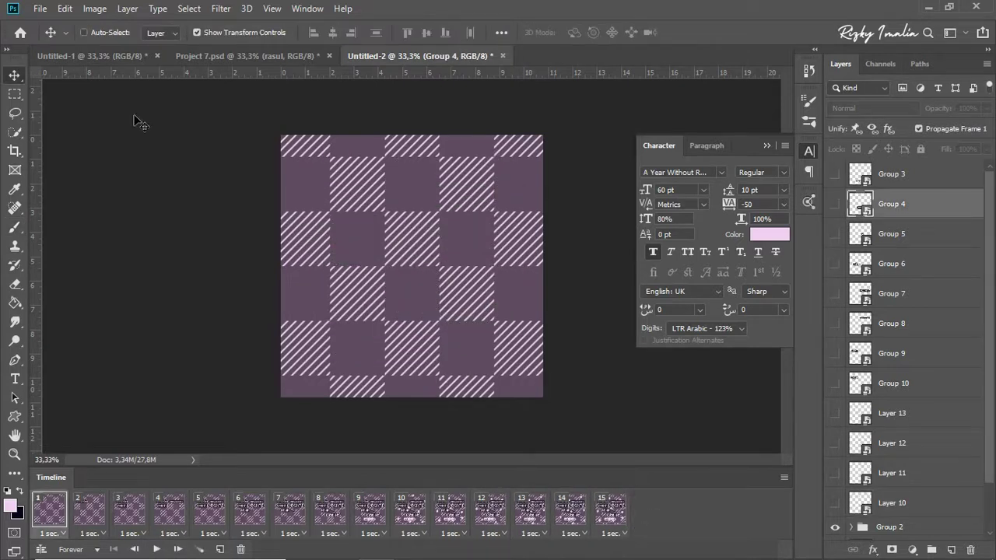
- Render all frames of the animation as a video named D1
click(41, 9)
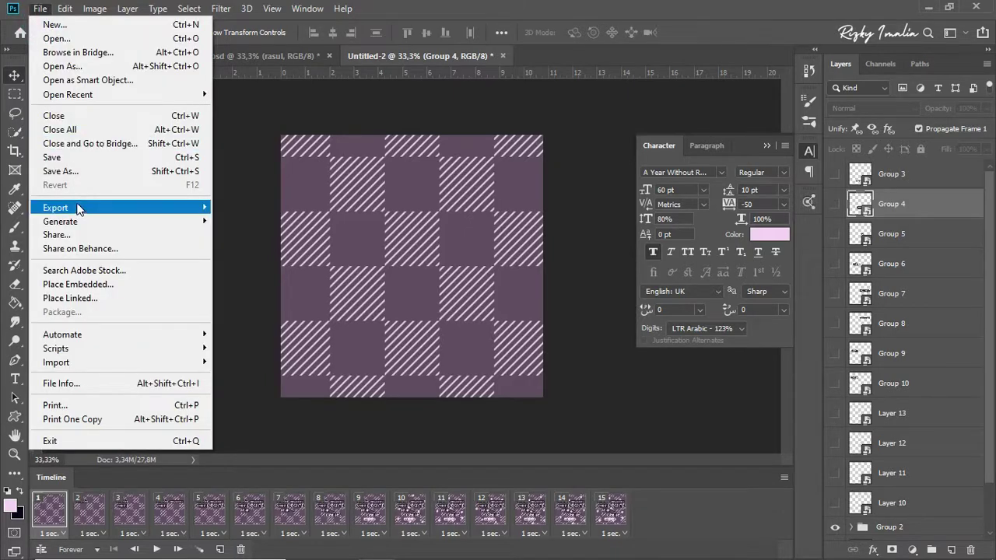
mouse_move(78, 208)
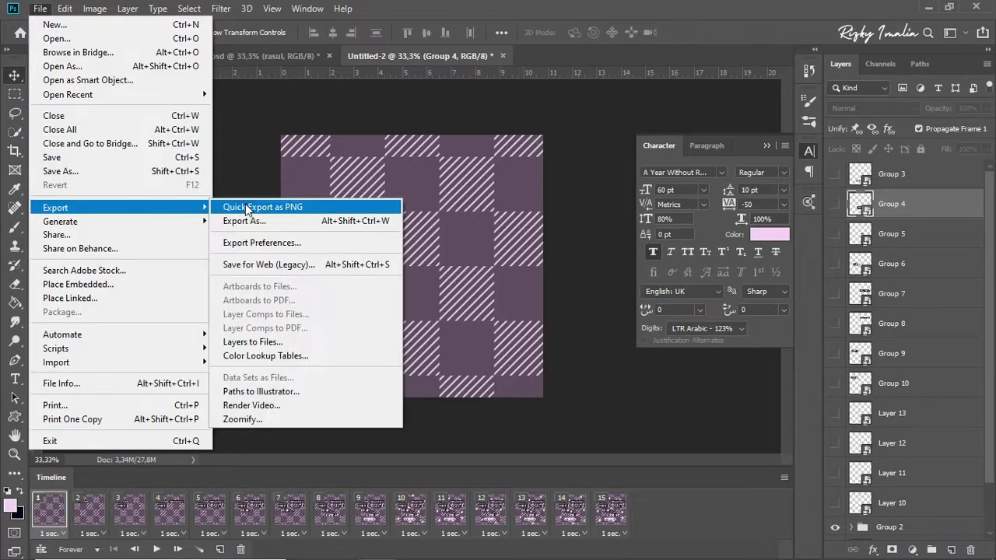
click(268, 403)
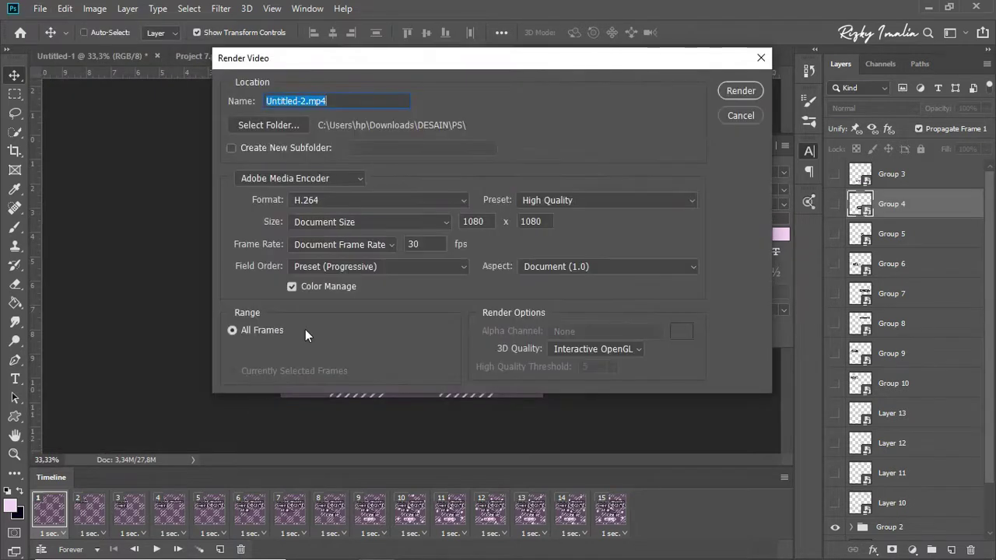
drag(341, 99, 261, 92)
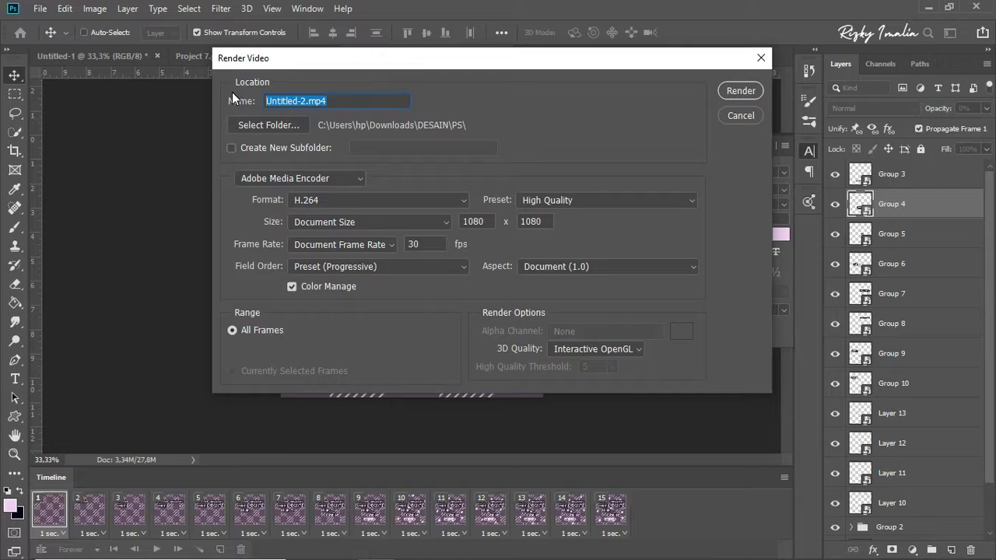
text(D1)
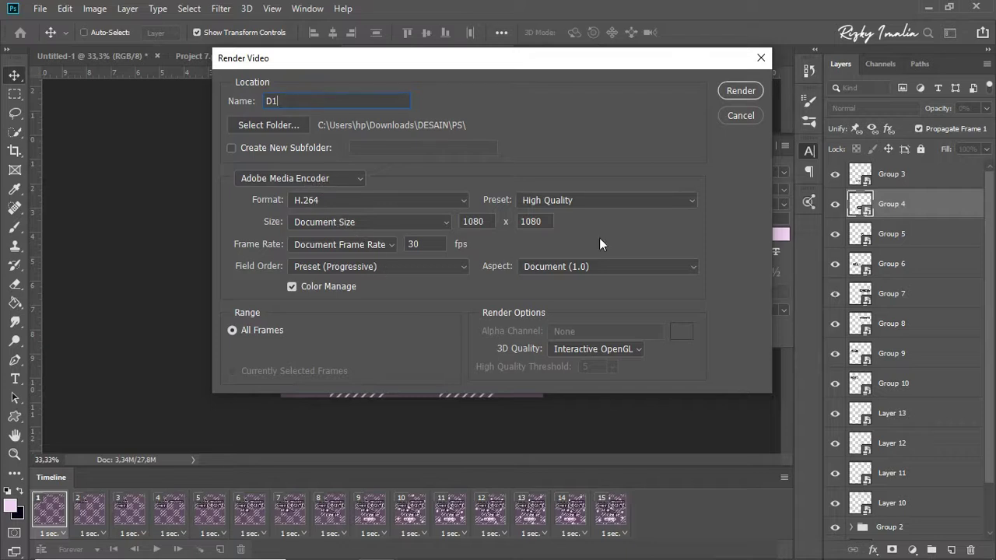
click(741, 91)
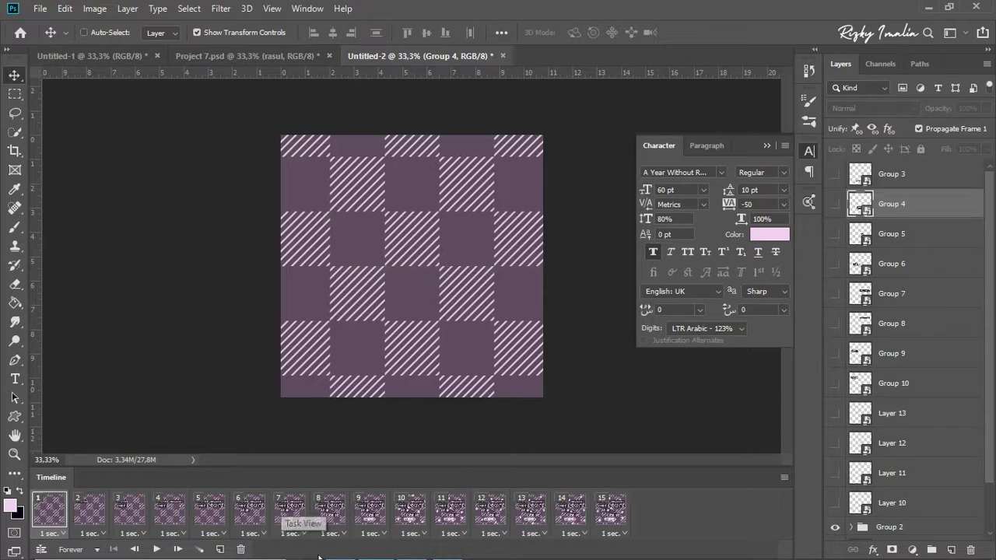
- Switch to the PS folder in File Explorer and open the rendered D1 video for playback
mouse_move(340, 545)
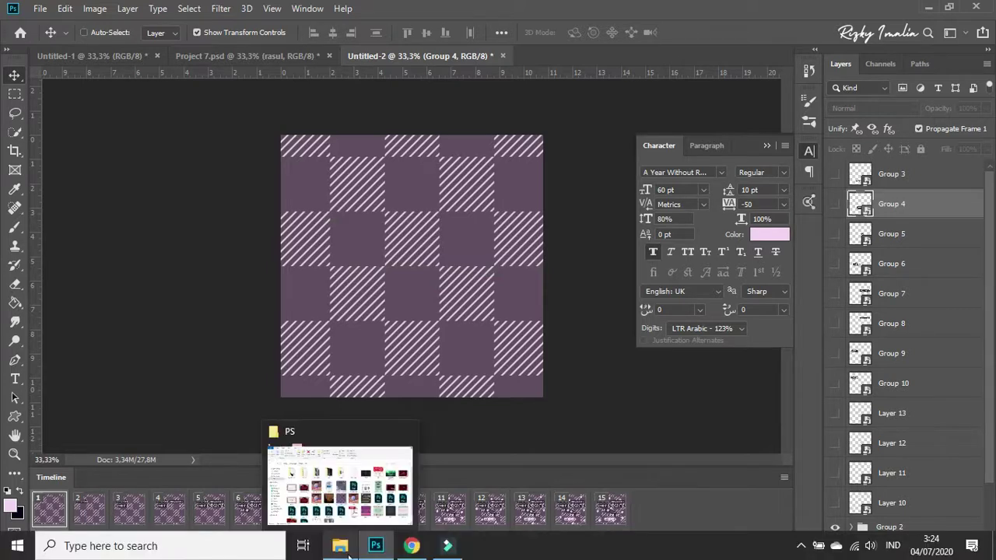
click(348, 551)
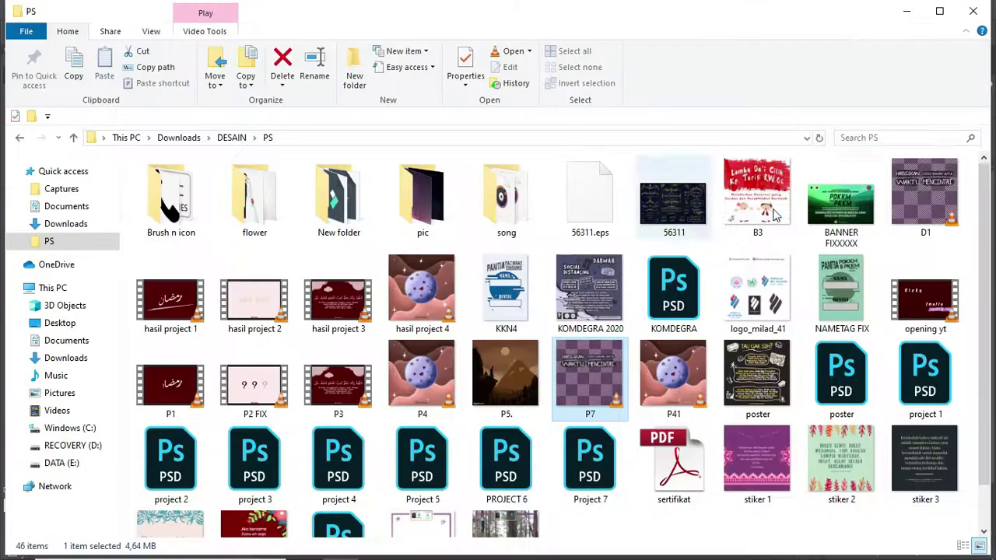
double_click(918, 206)
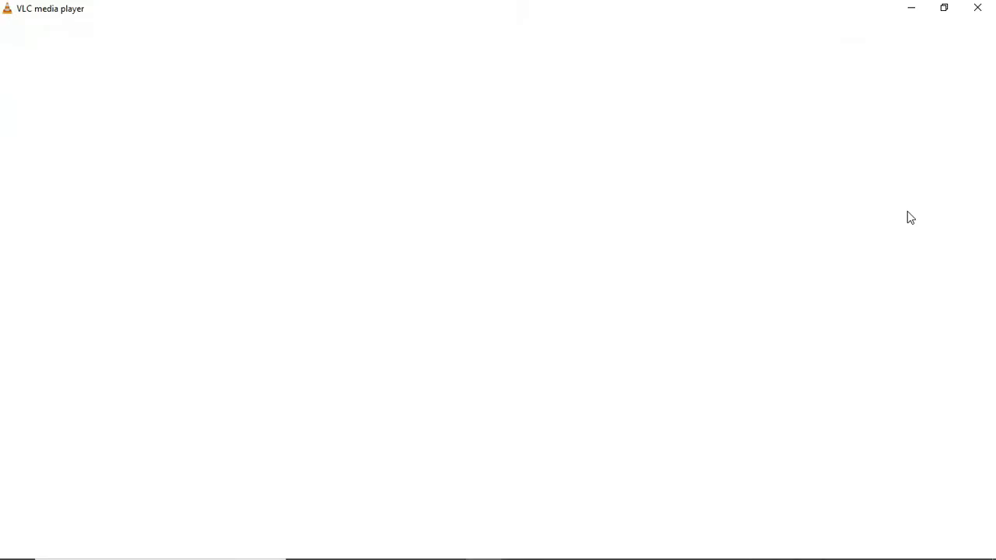